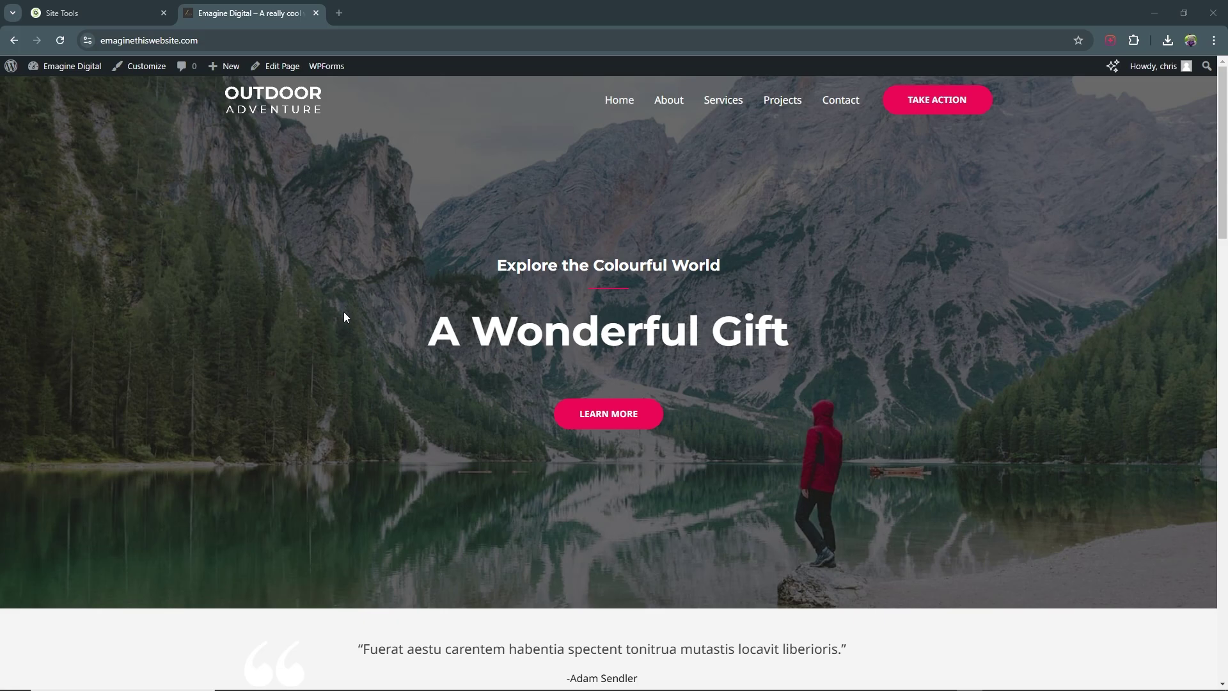
Step: Open the Maintenance Mode settings in Elementor's Tools from the site's WordPress dashboard
{"action": "mouse_move", "coordinate": [63, 70]}
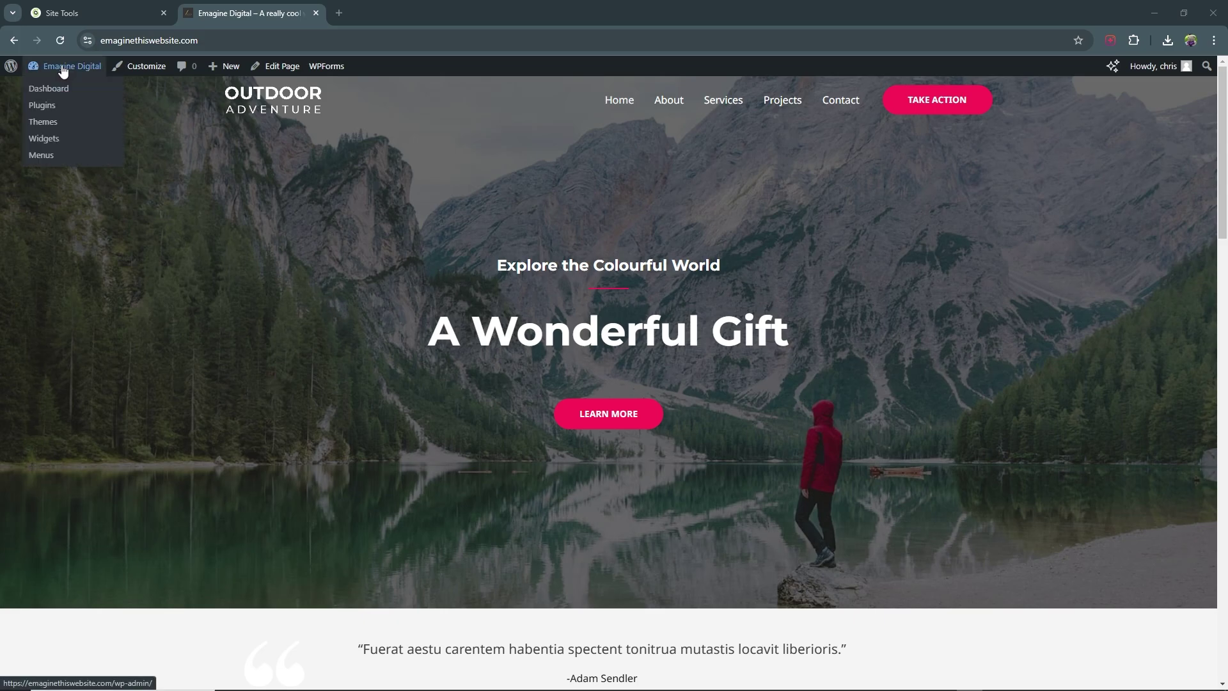
{"action": "left_click", "coordinate": [54, 93]}
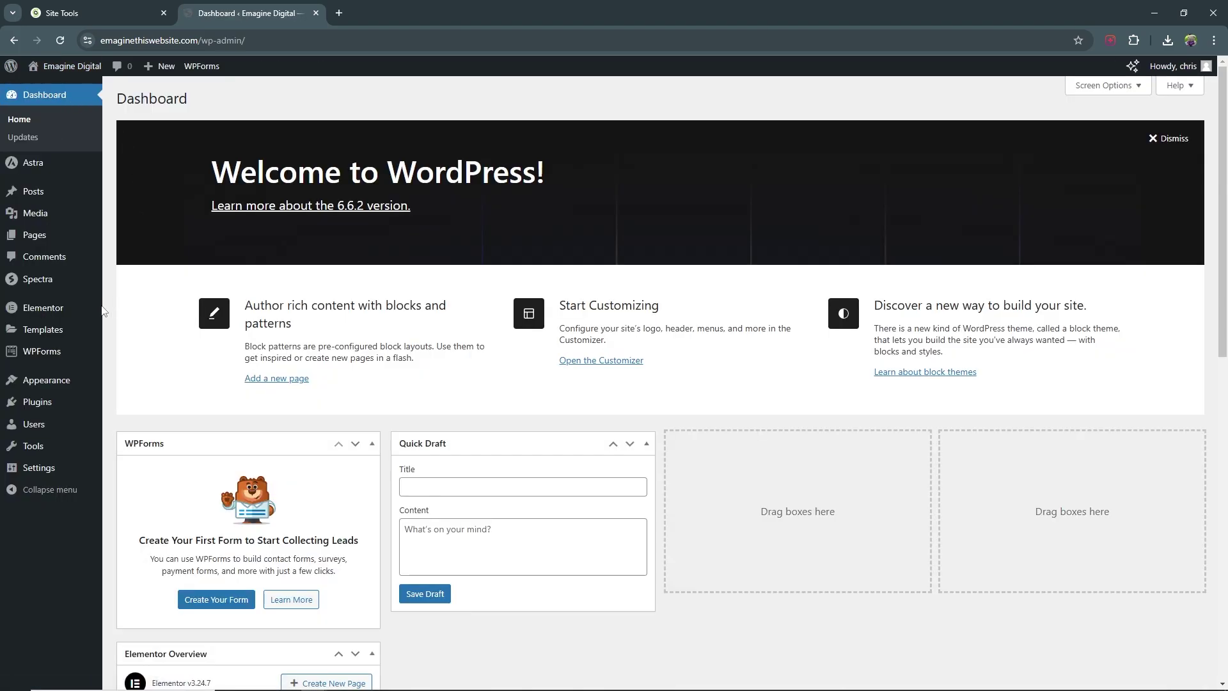
{"action": "mouse_move", "coordinate": [56, 312]}
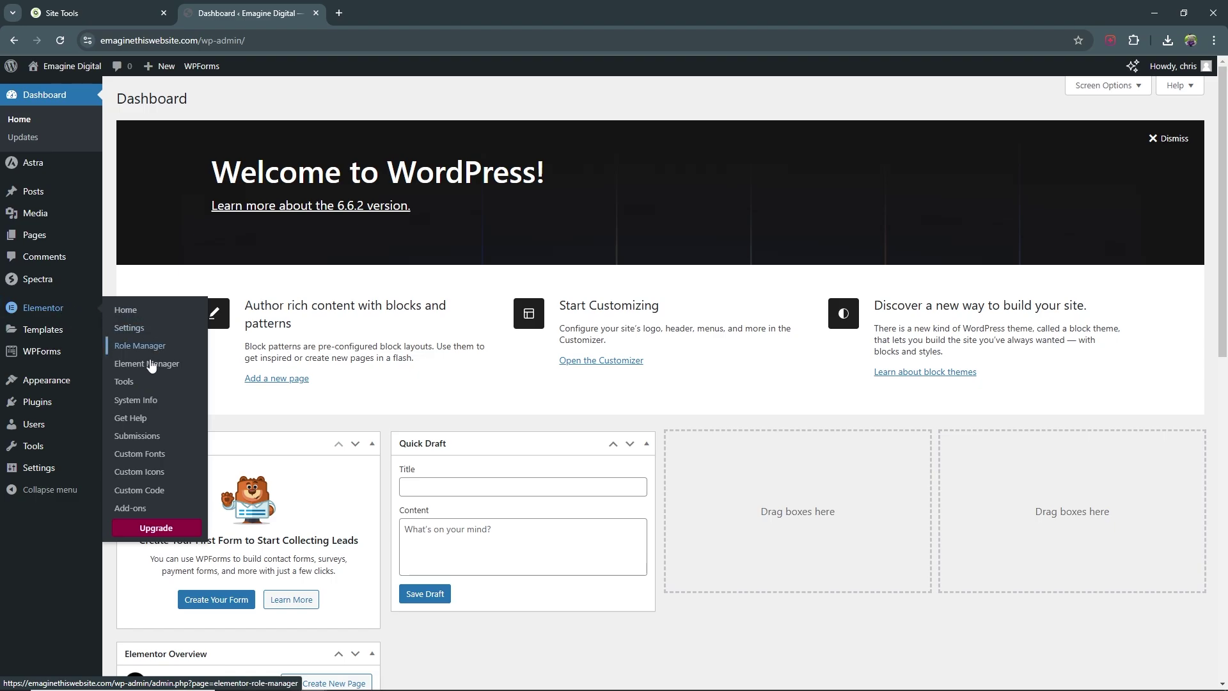
{"action": "left_click", "coordinate": [129, 387]}
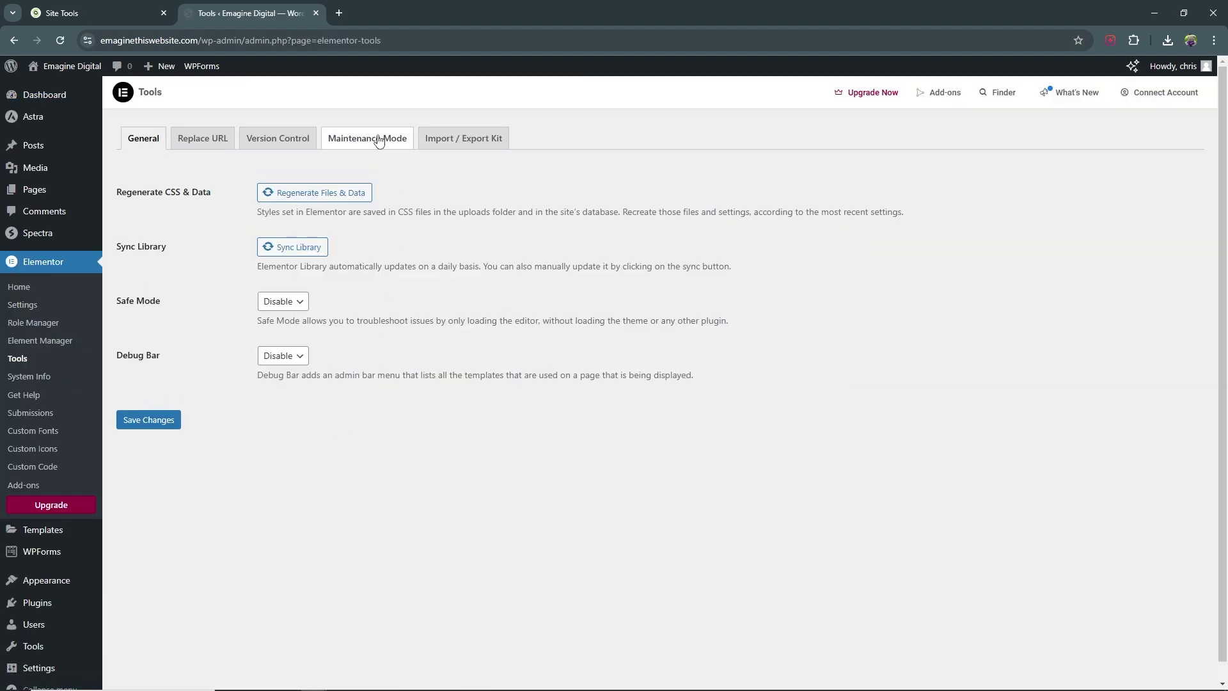
{"action": "left_click", "coordinate": [379, 142]}
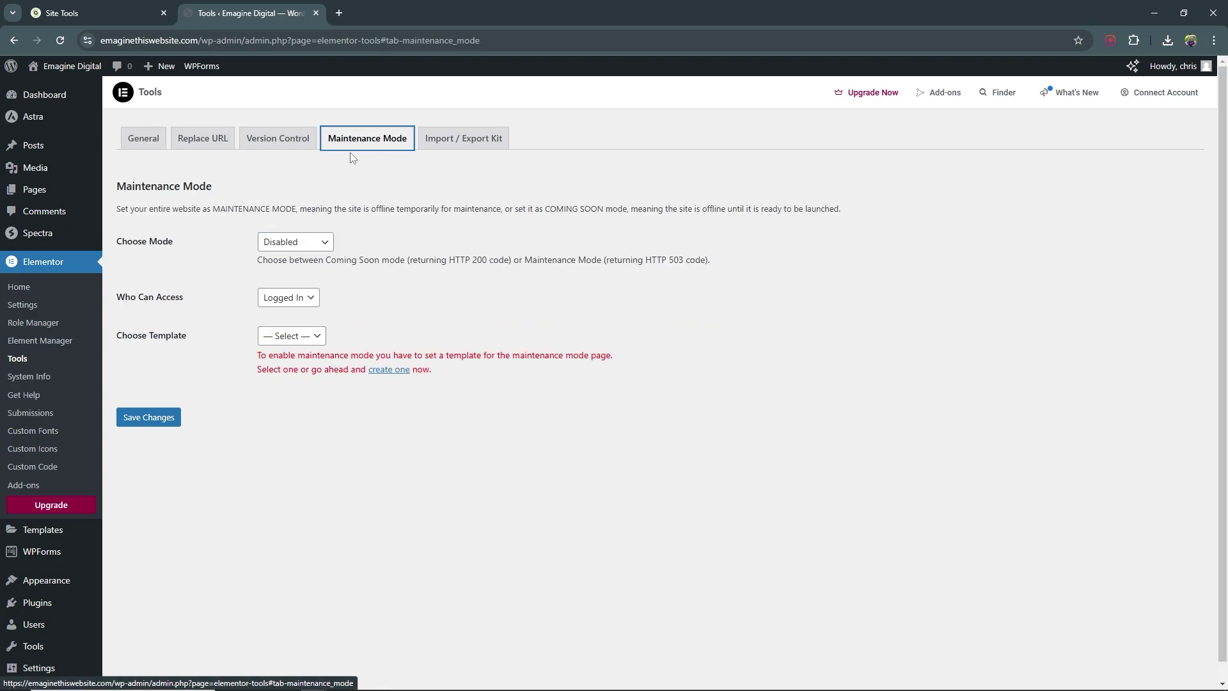
Step: Review the maintenance mode description, the available modes and the template choices without changing any setting
{"action": "left_click", "coordinate": [321, 241]}
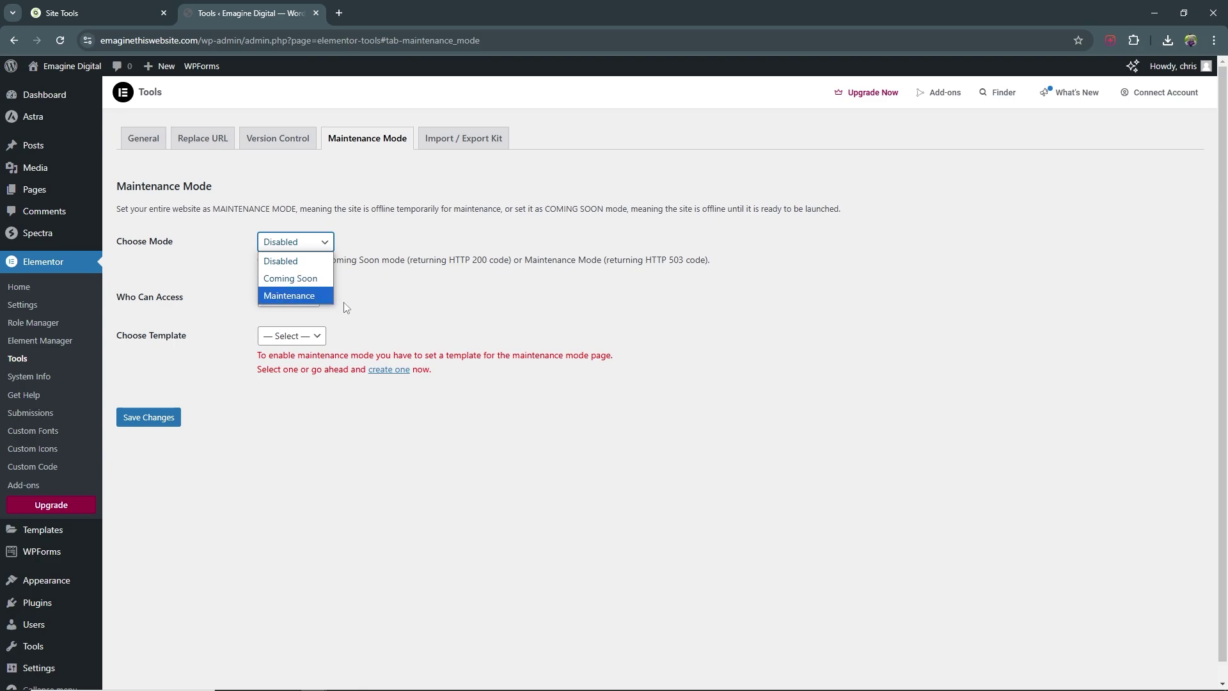
{"action": "left_click", "coordinate": [200, 211]}
{"action": "left_click_drag", "start_coordinate": [145, 209], "coordinate": [882, 211]}
{"action": "left_click", "coordinate": [405, 232]}
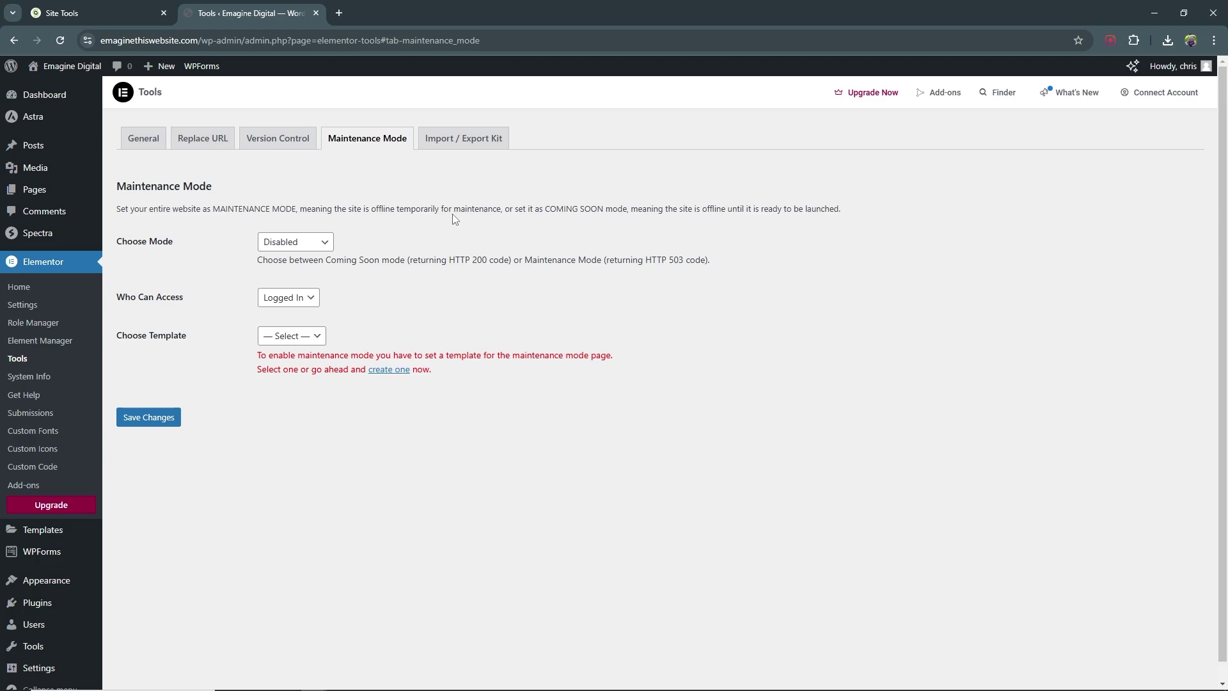
{"action": "left_click", "coordinate": [295, 241]}
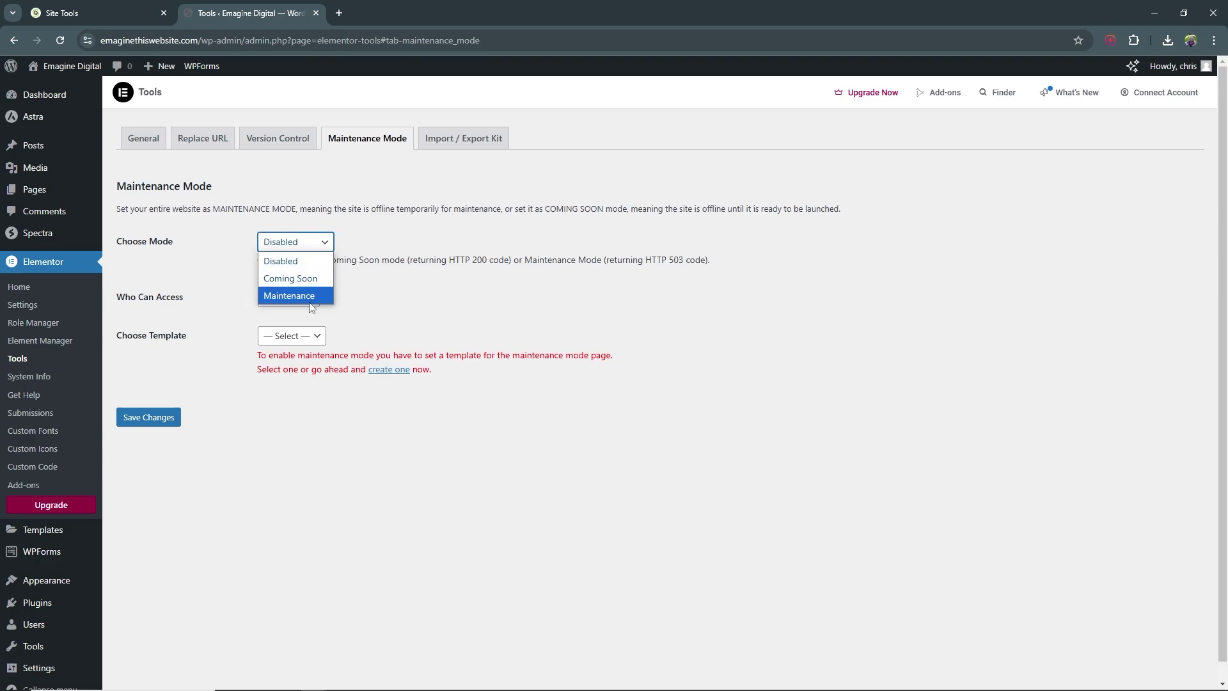
{"action": "left_click", "coordinate": [454, 302]}
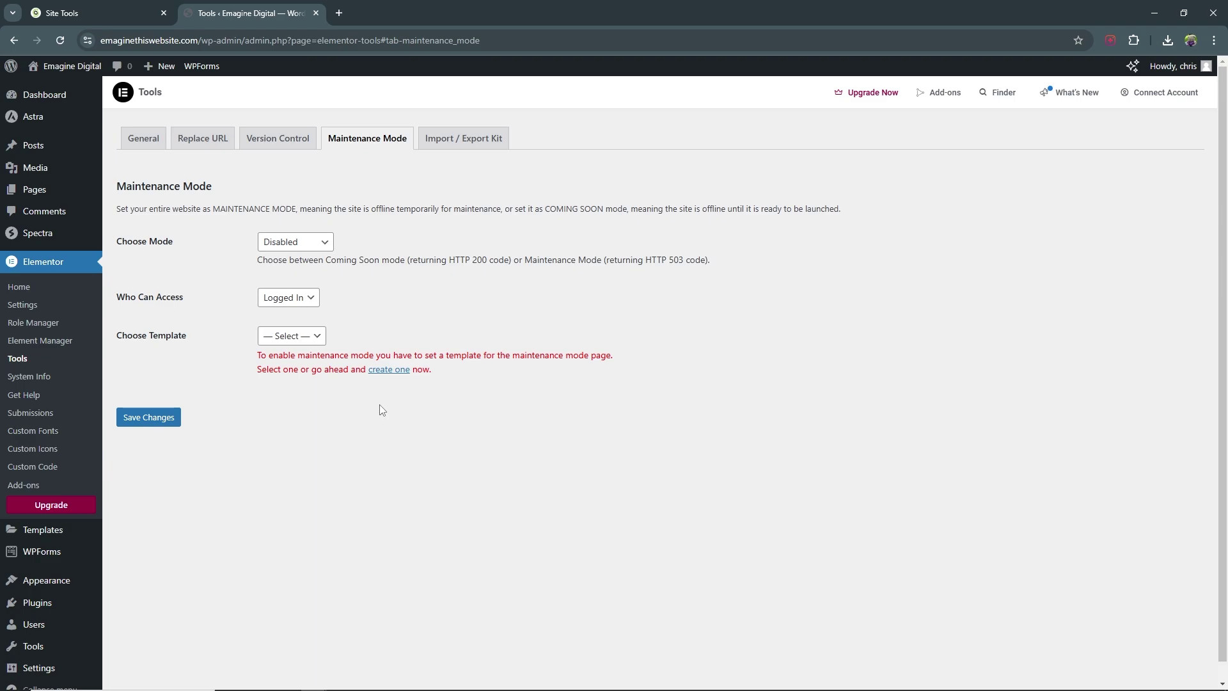
{"action": "left_click", "coordinate": [311, 339]}
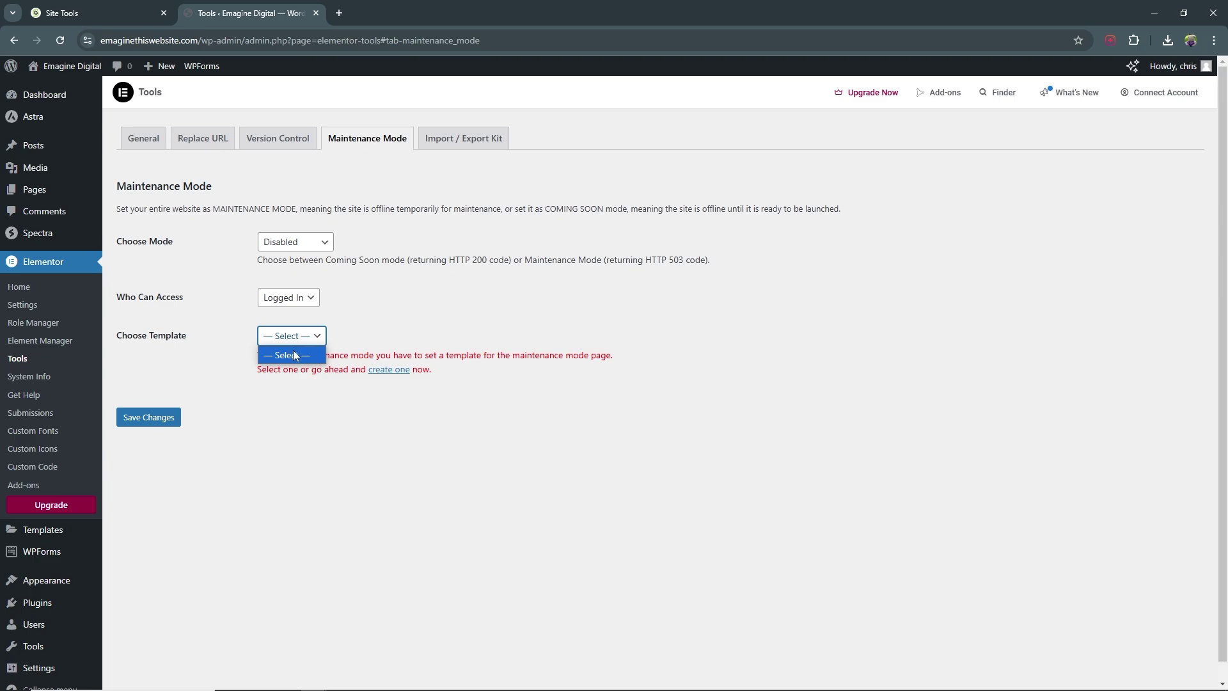
{"action": "left_click", "coordinate": [289, 401]}
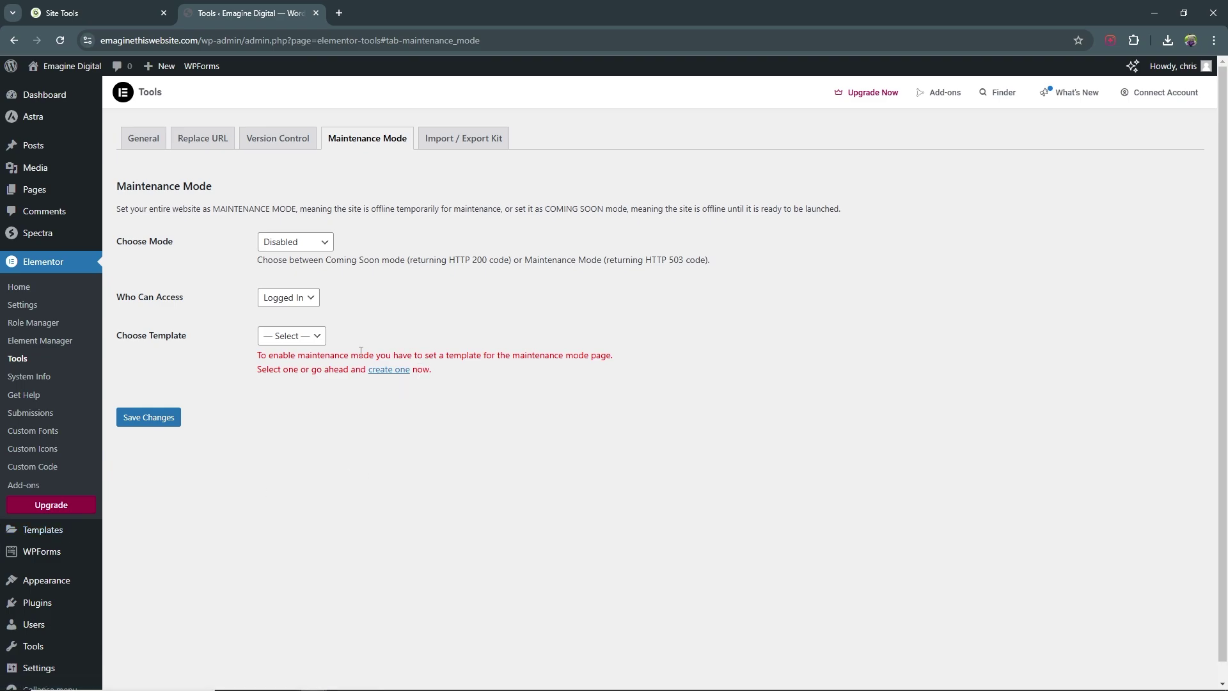
Step: Create a new template titled "Coming Soon", assign it the Elementor Canvas page template and publish it
{"action": "left_click", "coordinate": [408, 376]}
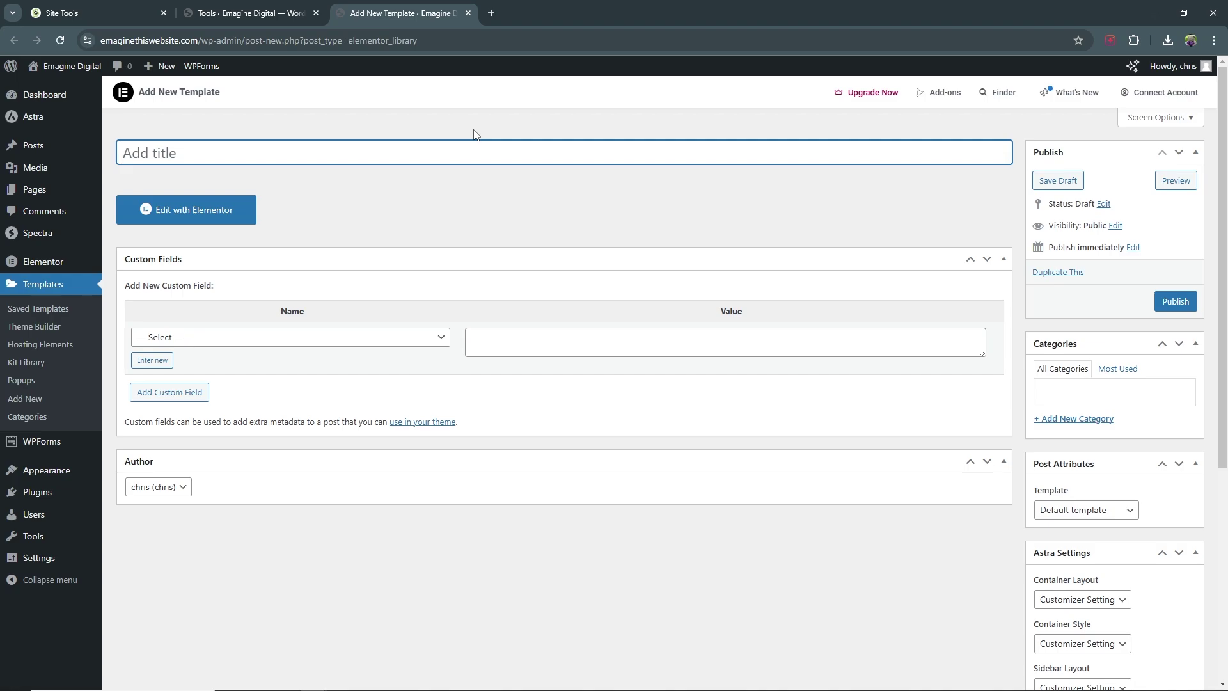
{"action": "type", "text": "Coming Soon"}
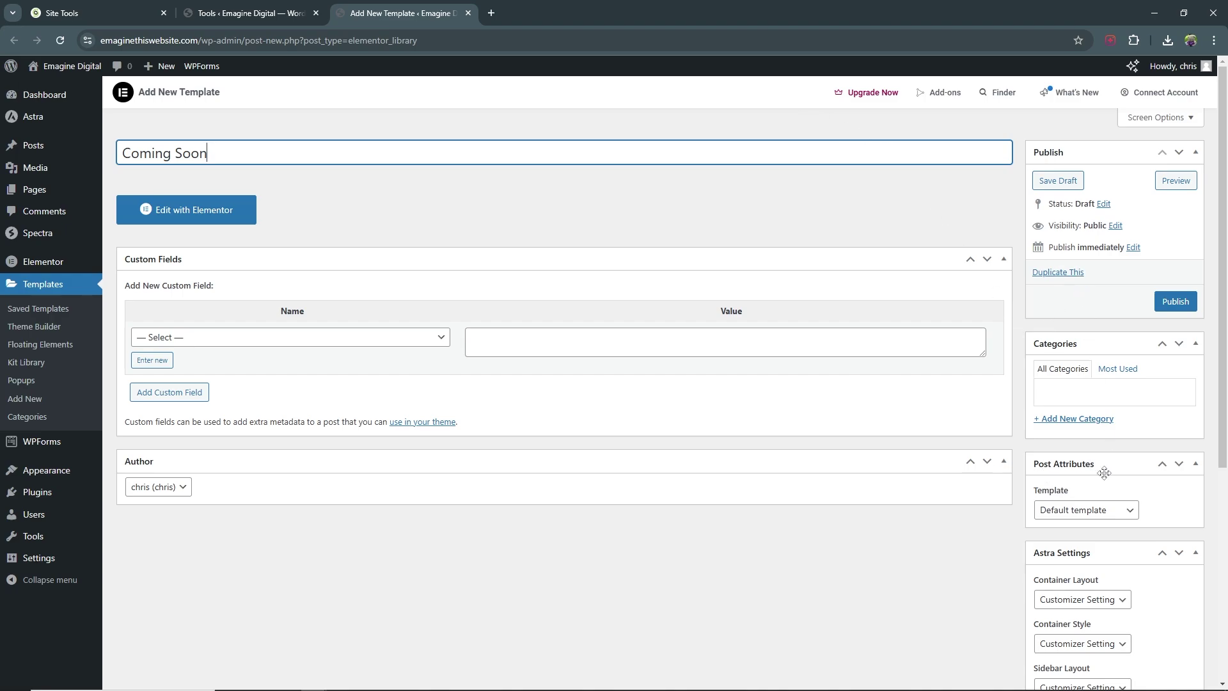
{"action": "left_click", "coordinate": [1110, 510]}
{"action": "left_click", "coordinate": [1110, 510]}
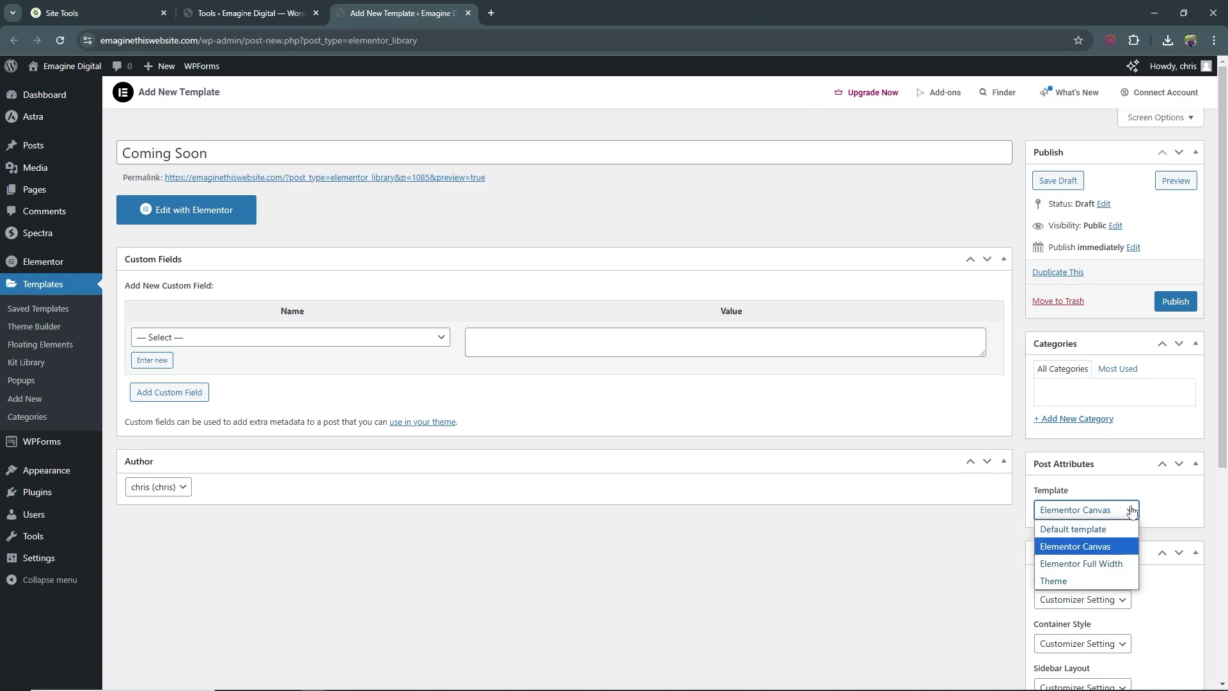
{"action": "left_click", "coordinate": [1086, 548]}
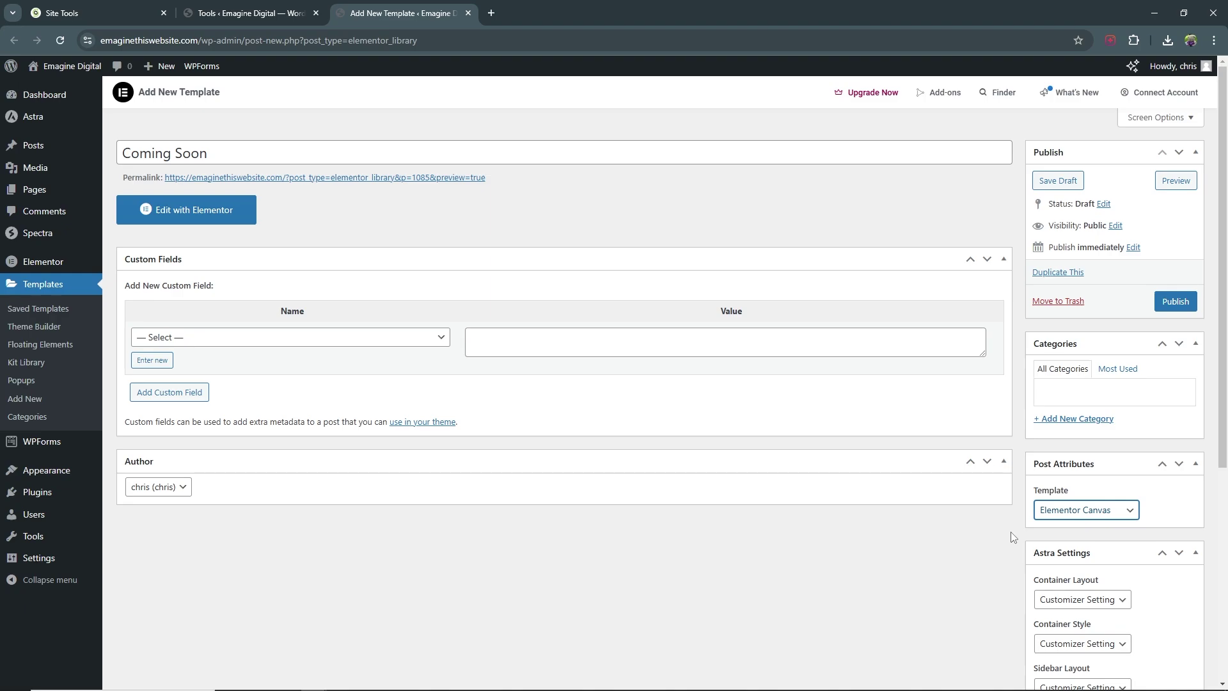
{"action": "left_click", "coordinate": [1183, 305]}
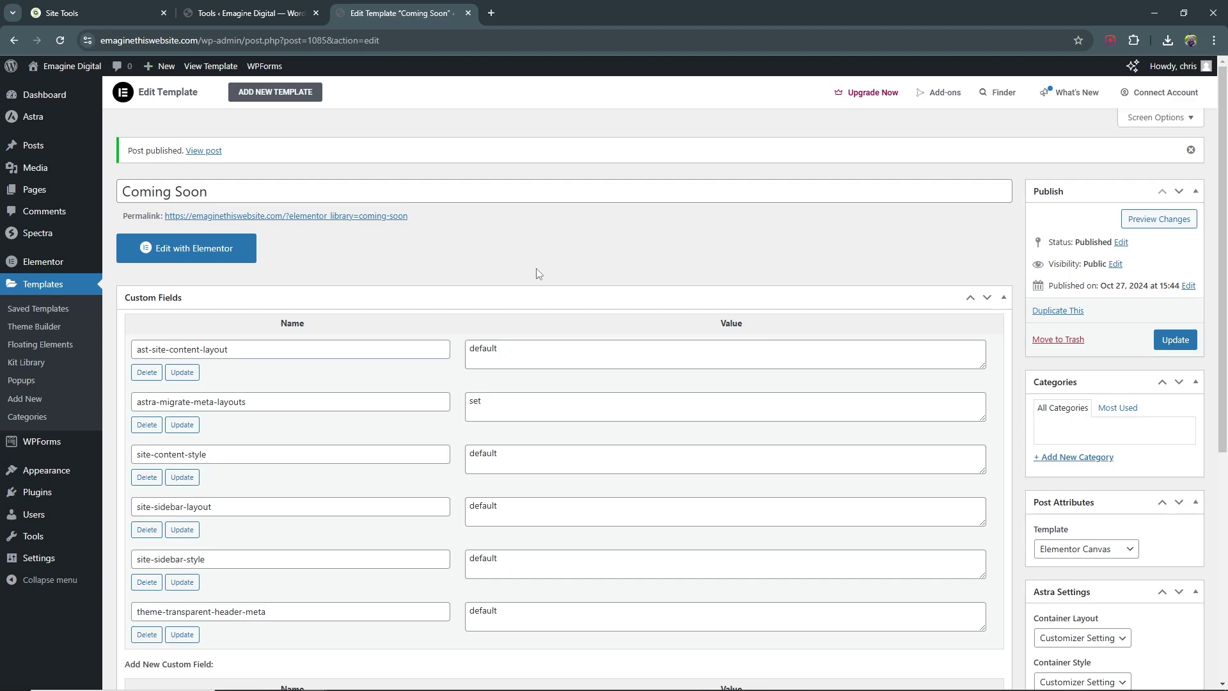
Step: Open the Coming Soon template in the Elementor editor and add a single-column Flexbox container with downward direction
{"action": "left_click", "coordinate": [238, 259]}
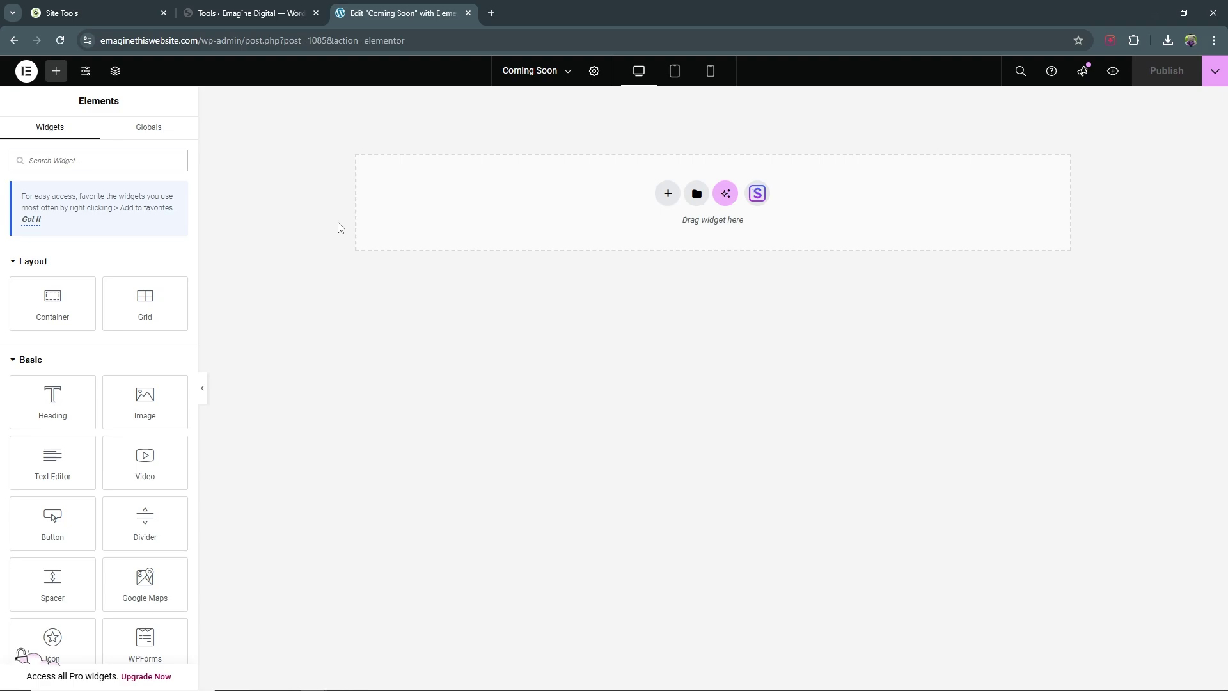
{"action": "left_click", "coordinate": [667, 193]}
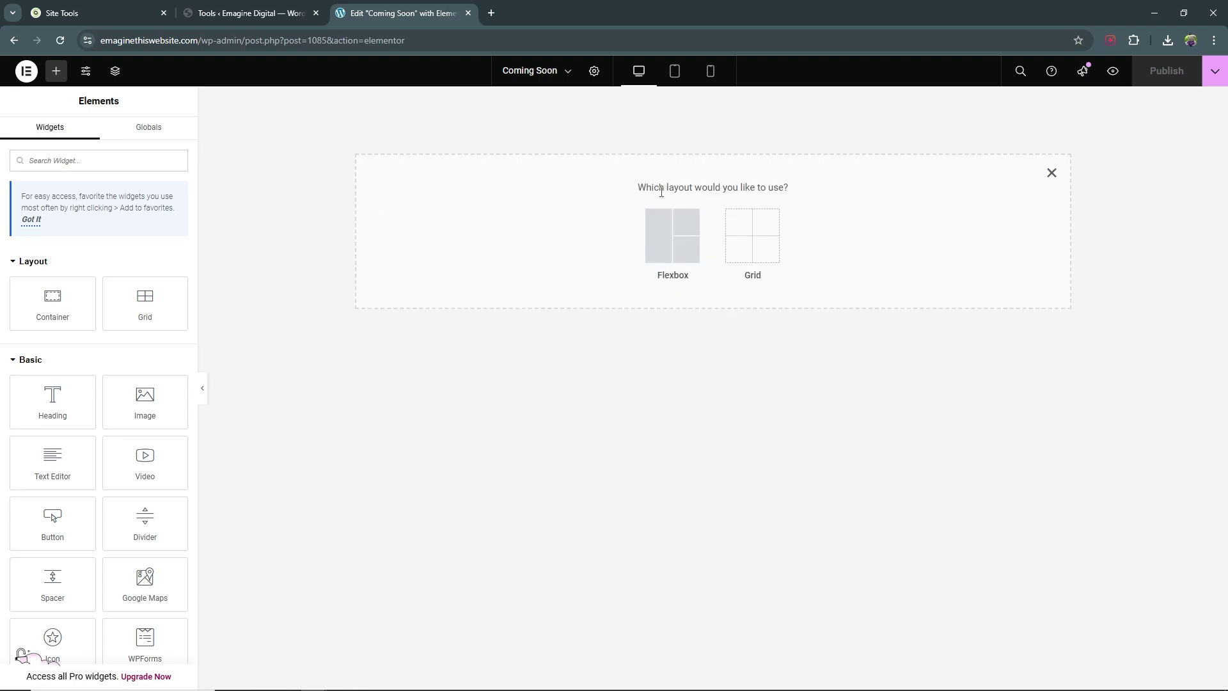
{"action": "left_click", "coordinate": [687, 246]}
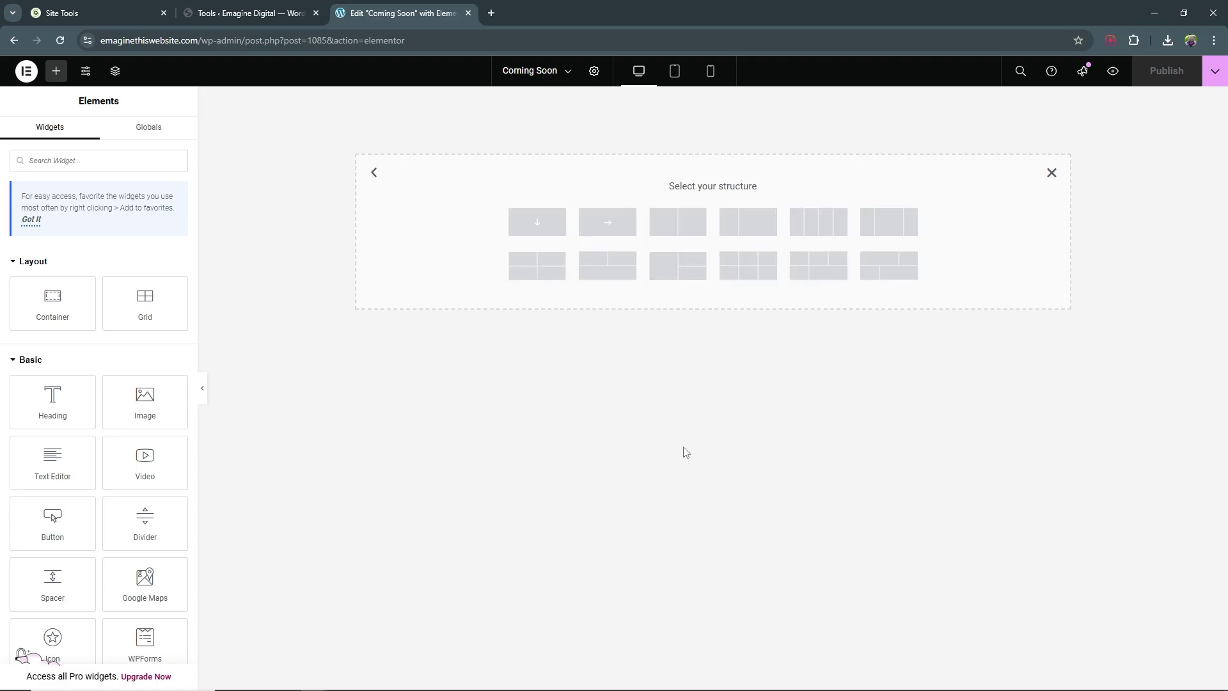
{"action": "left_click", "coordinate": [539, 230]}
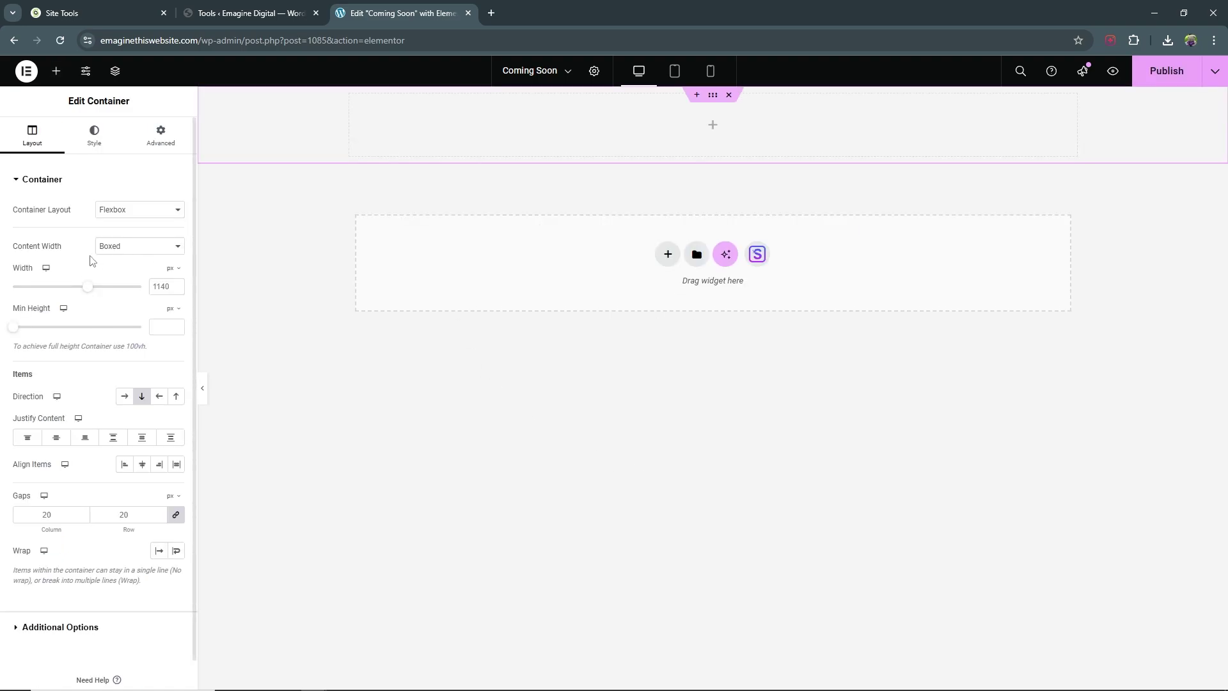
Step: Set the container's content width to Full Width with a width of 100 vw and a minimum height of 100 vh
{"action": "left_click", "coordinate": [158, 252]}
{"action": "left_click", "coordinate": [159, 278]}
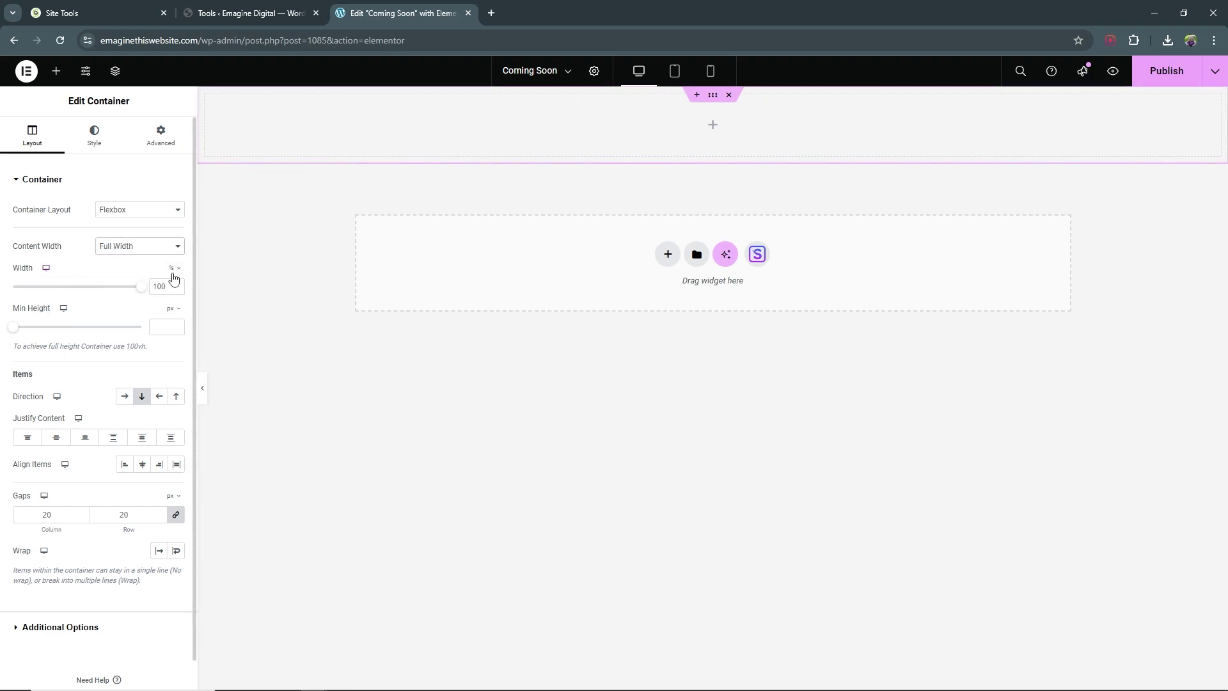
{"action": "left_click", "coordinate": [174, 268]}
{"action": "left_click", "coordinate": [173, 346]}
{"action": "left_click", "coordinate": [172, 311]}
{"action": "left_click", "coordinate": [178, 368]}
{"action": "left_click", "coordinate": [163, 327]}
{"action": "type", "text": "100"}
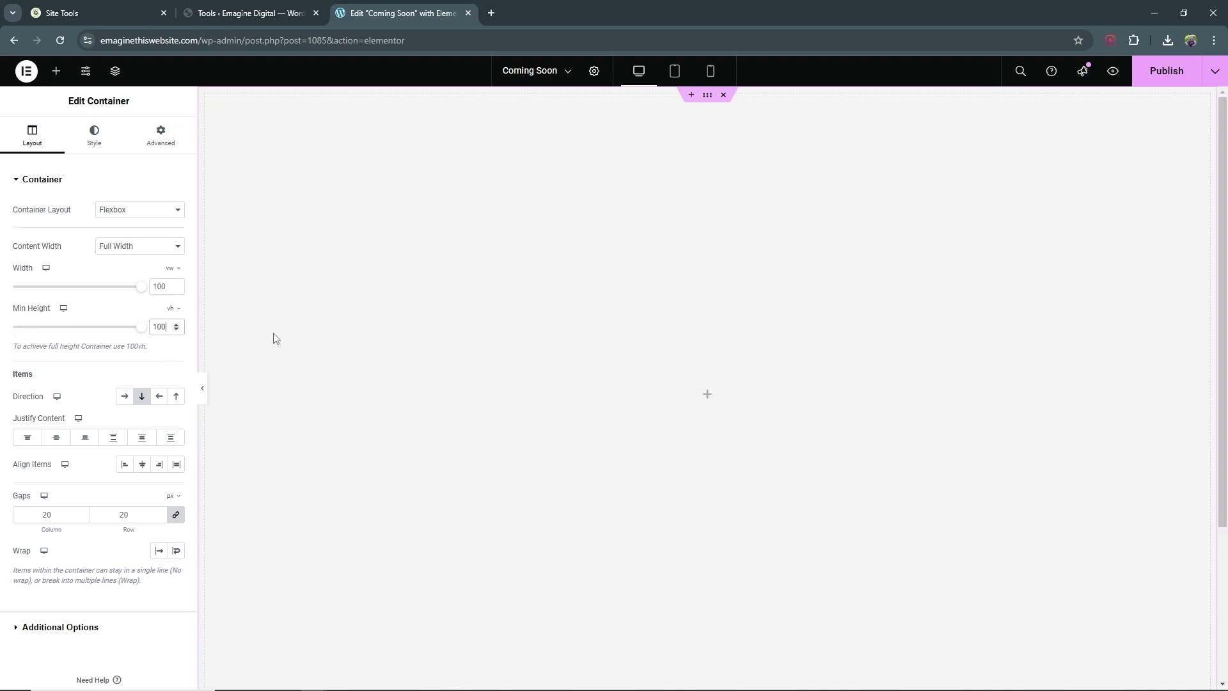
Step: Give the container a classic background and upload the living-room Unsplash photo from the Website Template Assets folder as its image
{"action": "left_click", "coordinate": [103, 133]}
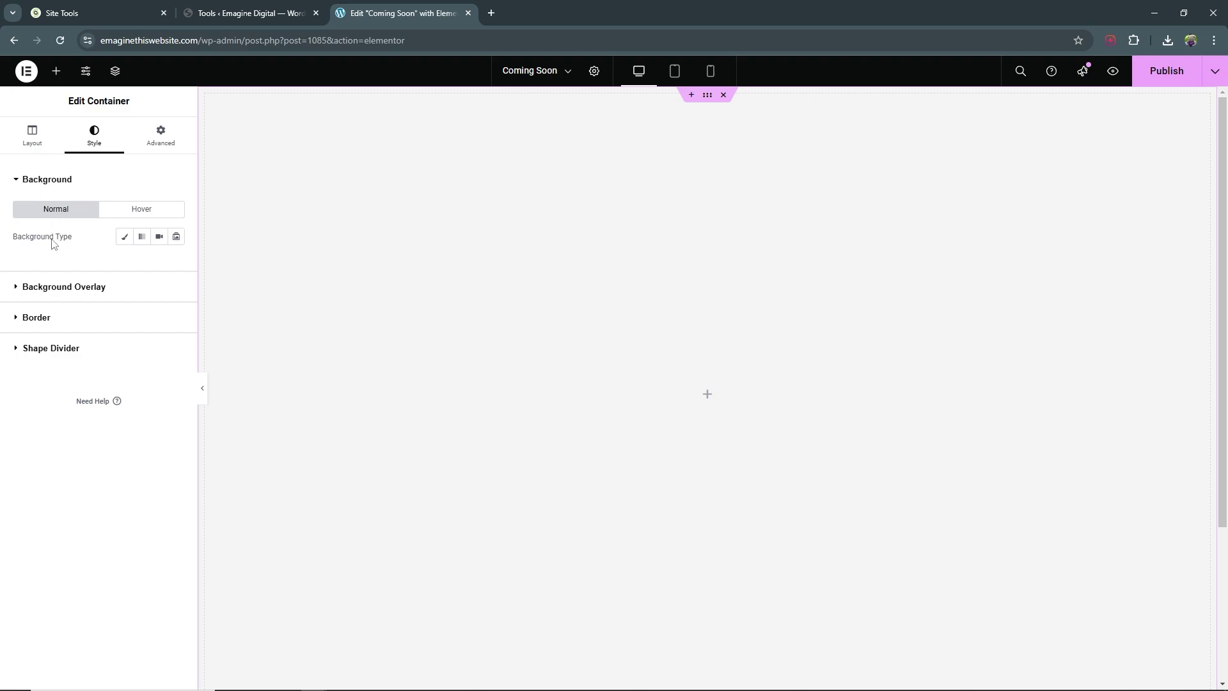
{"action": "left_click", "coordinate": [124, 238]}
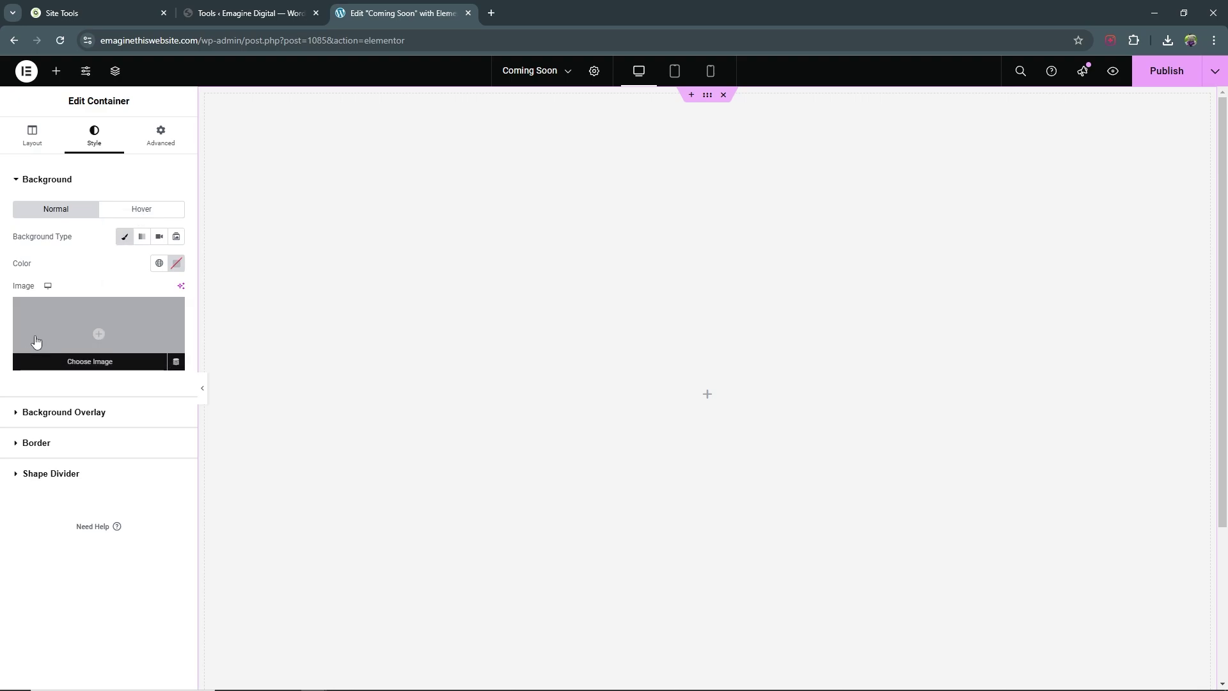
{"action": "left_click", "coordinate": [105, 363]}
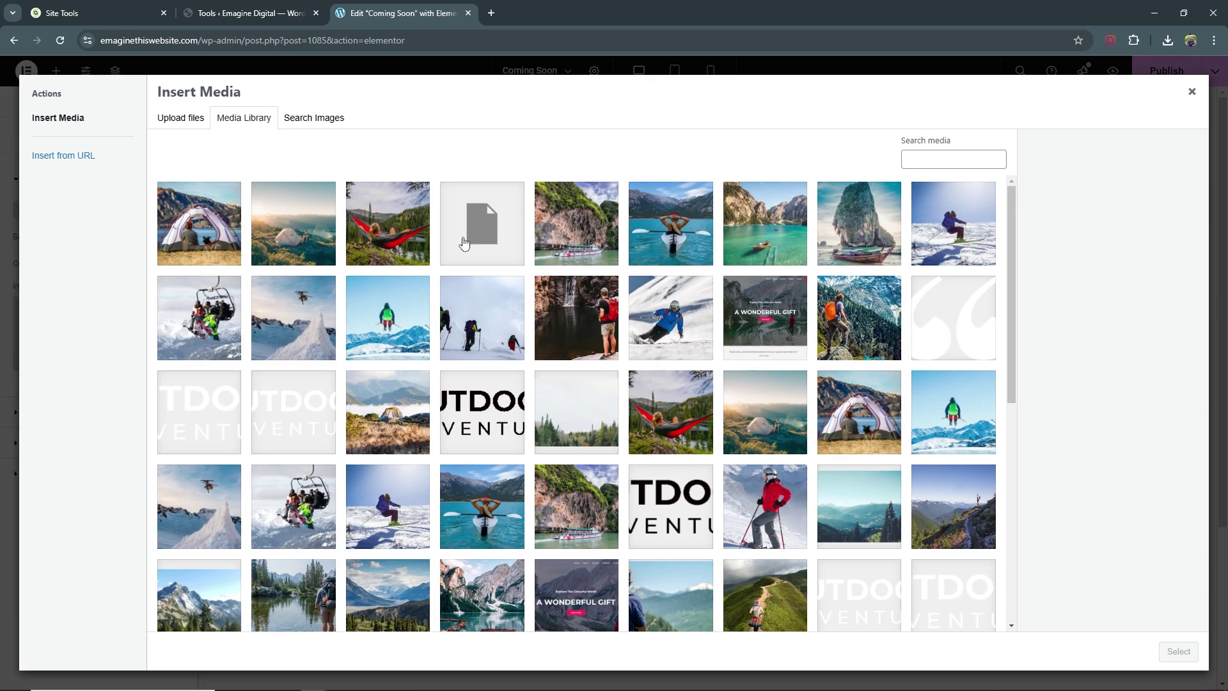
{"action": "left_click", "coordinate": [182, 122]}
{"action": "left_click", "coordinate": [689, 345]}
{"action": "left_click", "coordinate": [237, 115]}
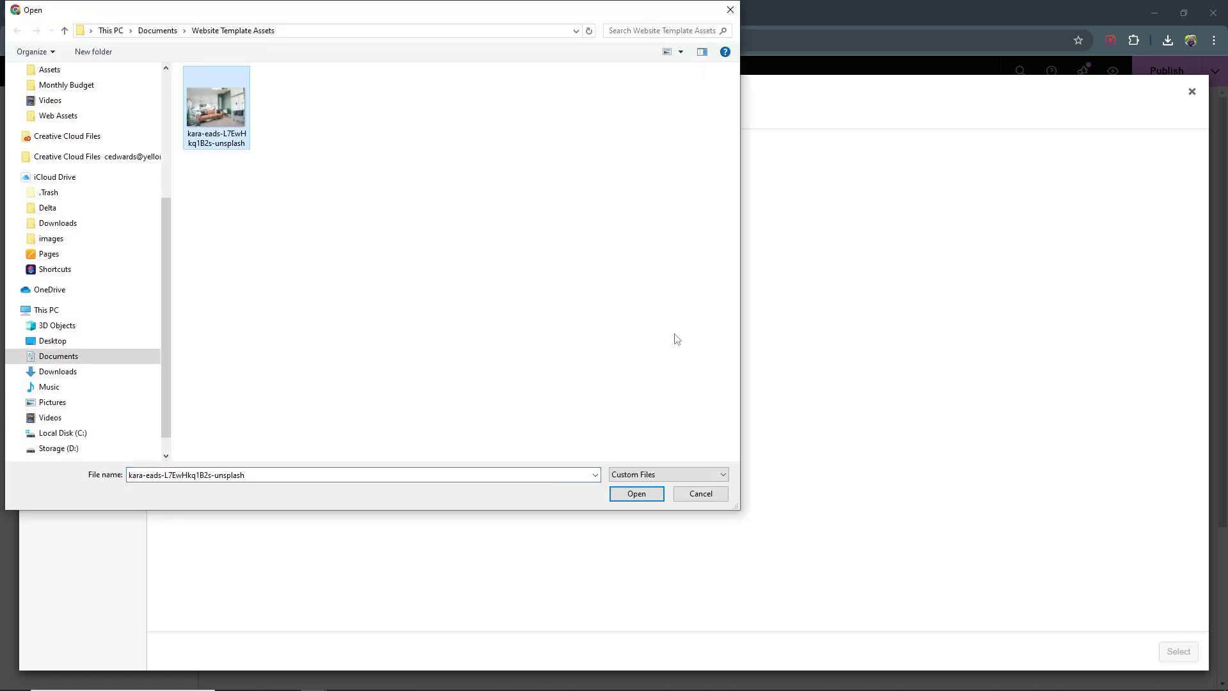
{"action": "left_click", "coordinate": [650, 499]}
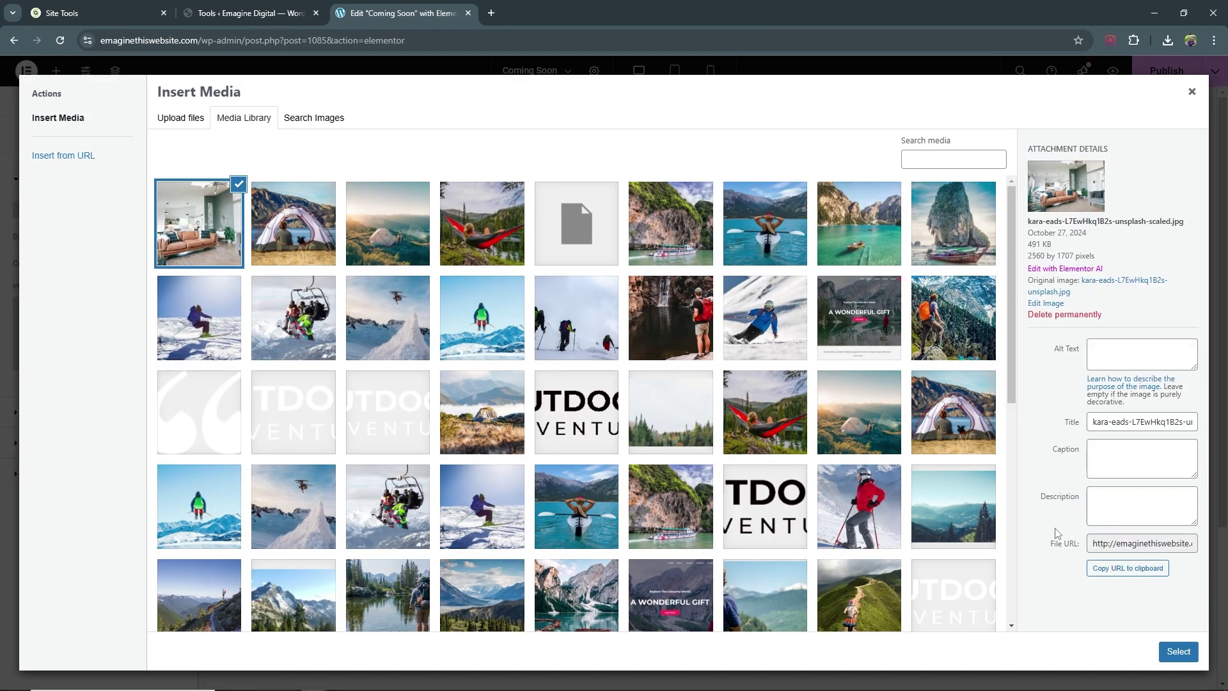
{"action": "left_click", "coordinate": [1178, 652]}
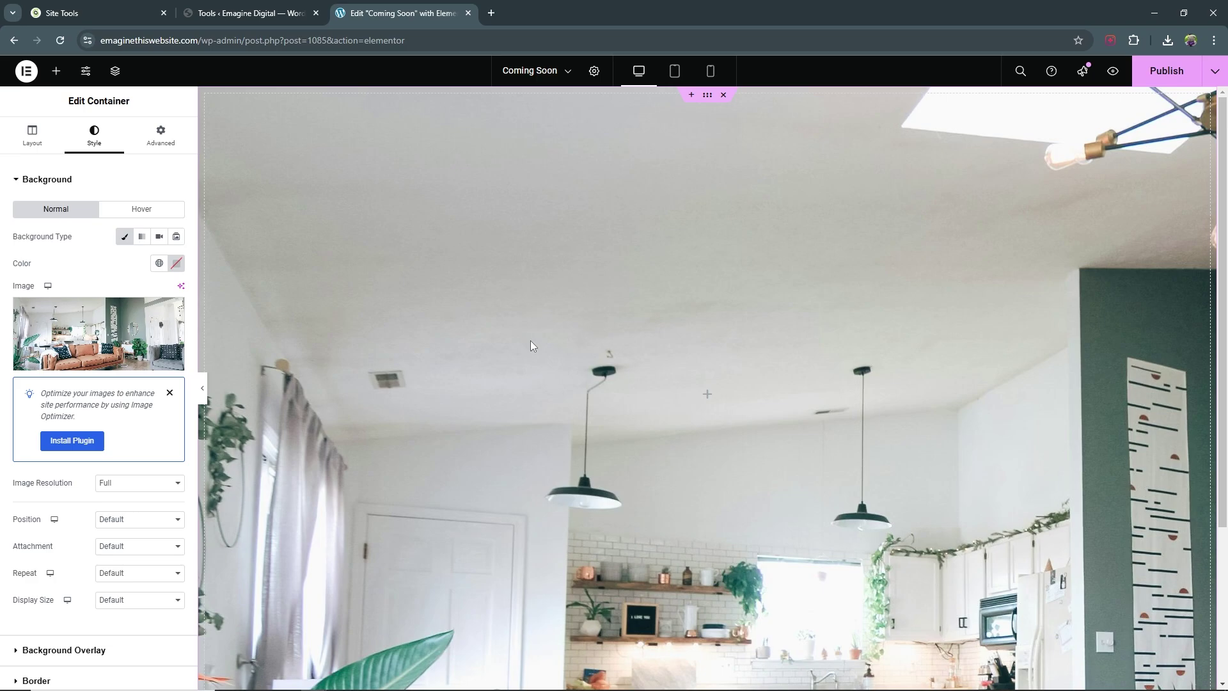
Step: Set the background image's position to Center Center, repeat to No-repeat and display size to Cover
{"action": "left_click", "coordinate": [130, 525]}
{"action": "left_click", "coordinate": [137, 365]}
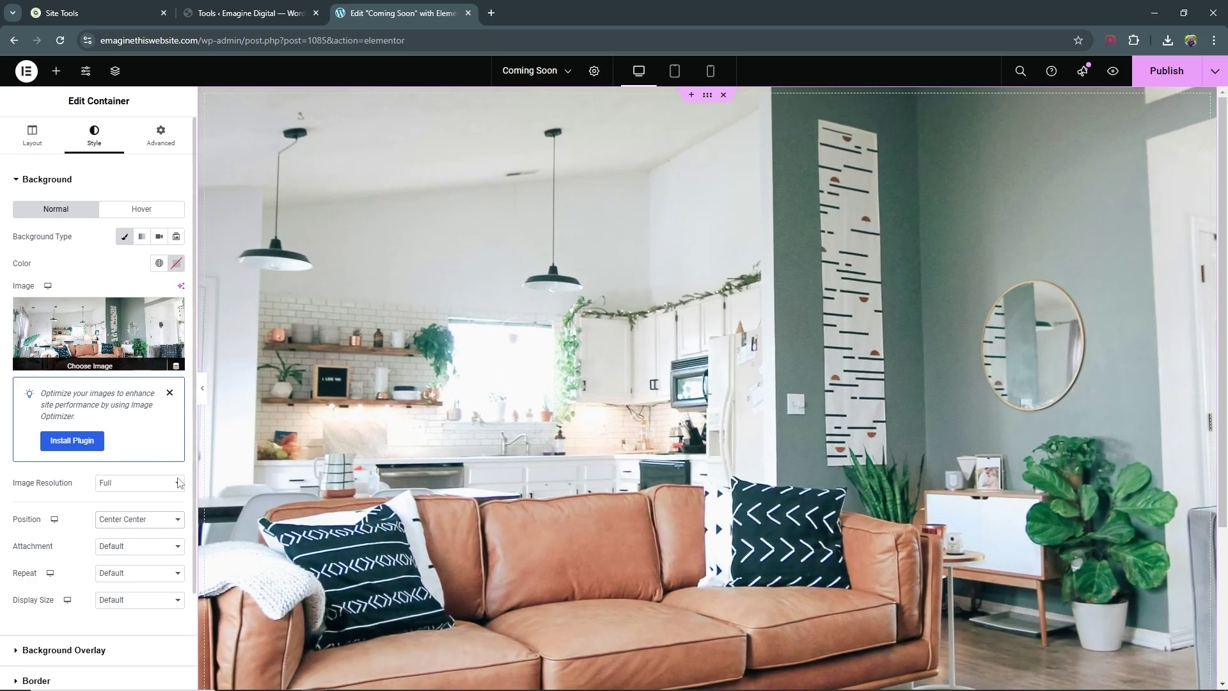
{"action": "left_click", "coordinate": [137, 574]}
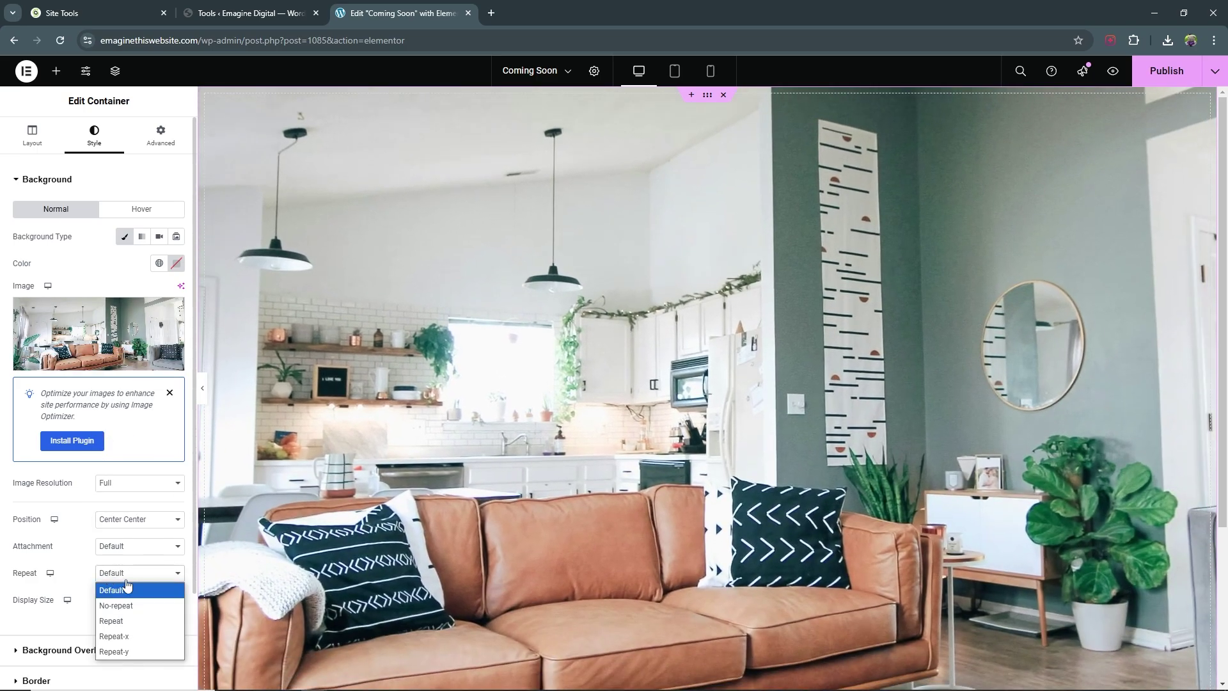
{"action": "left_click", "coordinate": [139, 606]}
{"action": "left_click", "coordinate": [147, 601]}
{"action": "left_click", "coordinate": [132, 644]}
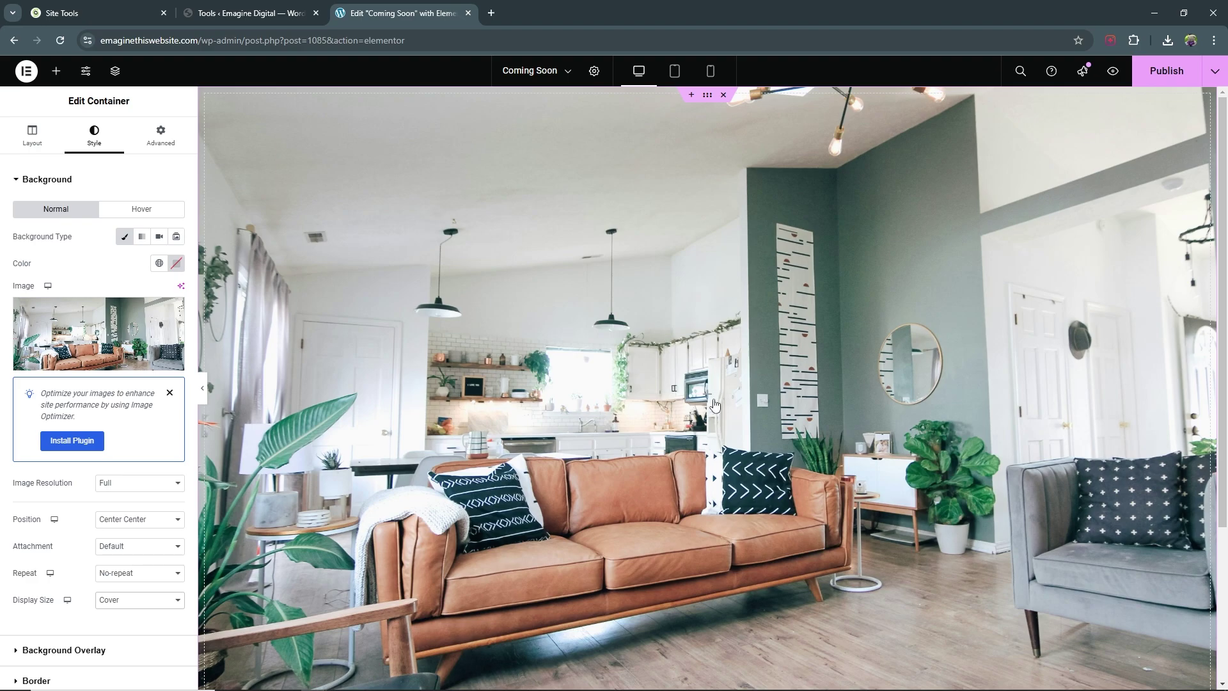
Step: Add a classic background overlay to the container in the dark grey colour #1F1F1F
{"action": "left_click", "coordinate": [62, 183]}
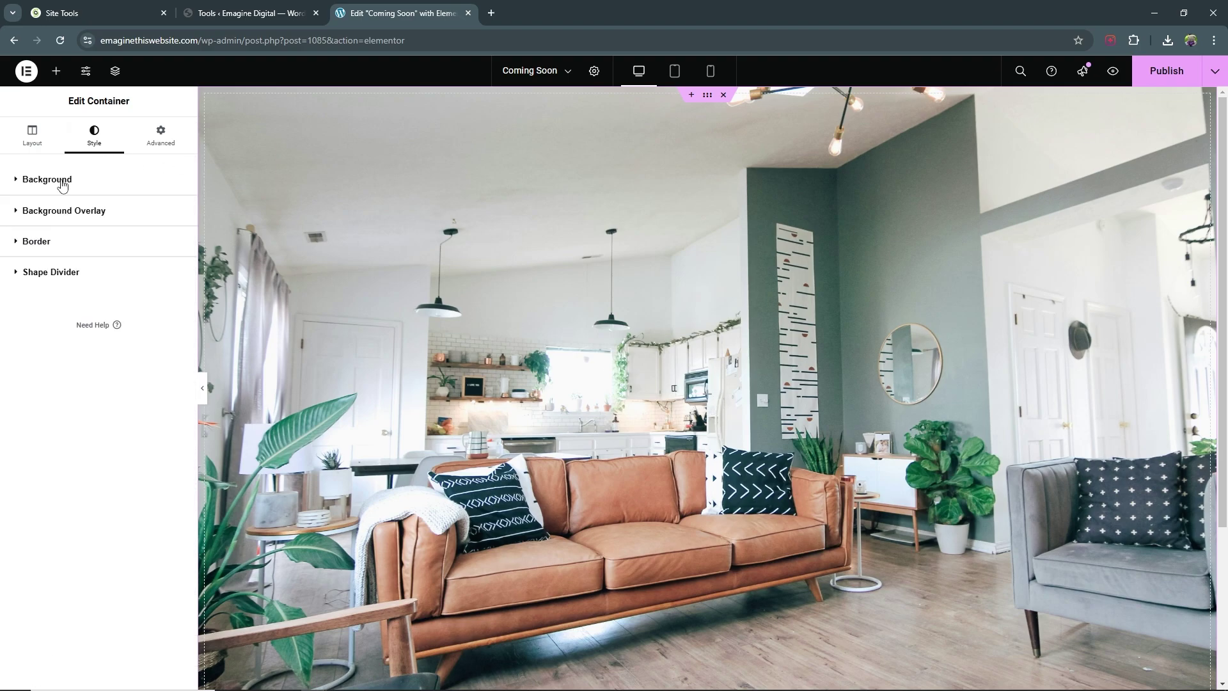
{"action": "left_click", "coordinate": [100, 215]}
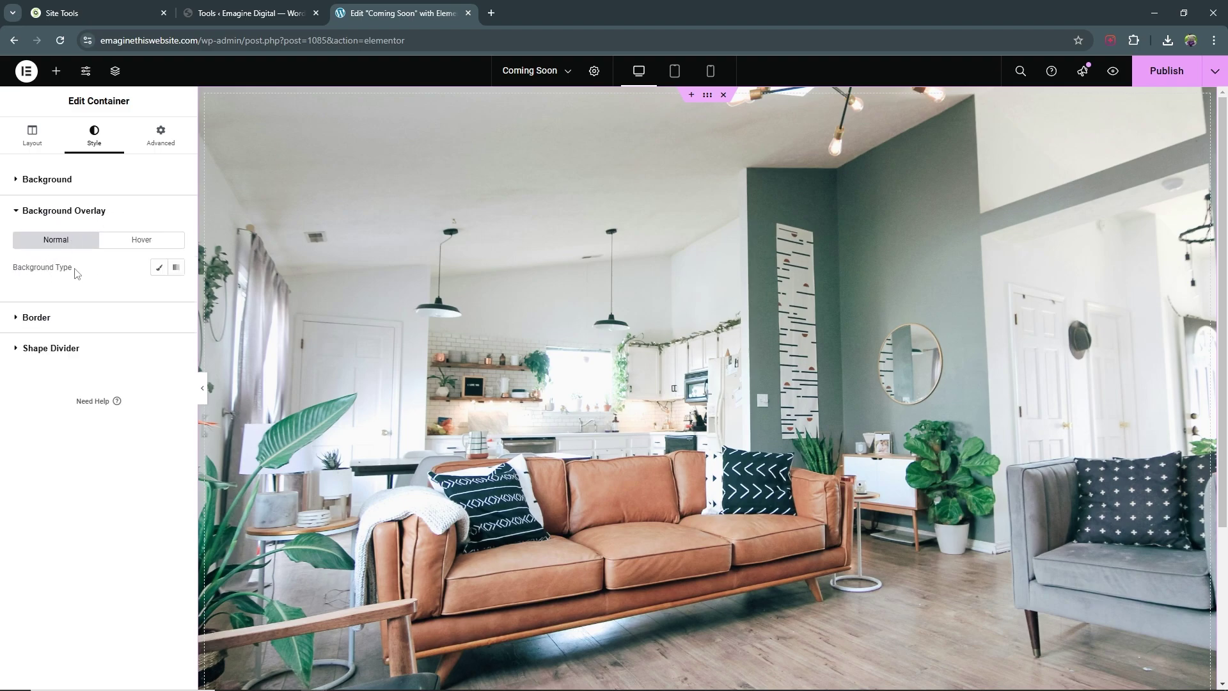
{"action": "left_click", "coordinate": [160, 268]}
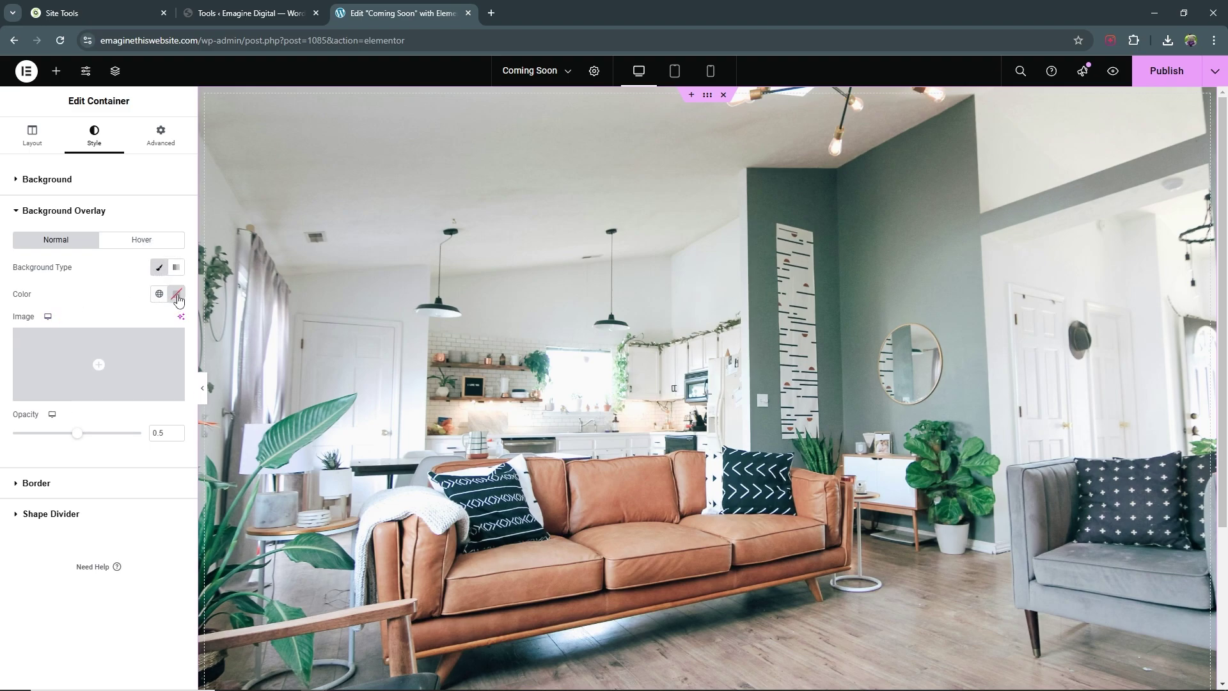
{"action": "left_click", "coordinate": [177, 295]}
{"action": "left_click_drag", "start_coordinate": [121, 427], "coordinate": [103, 431]}
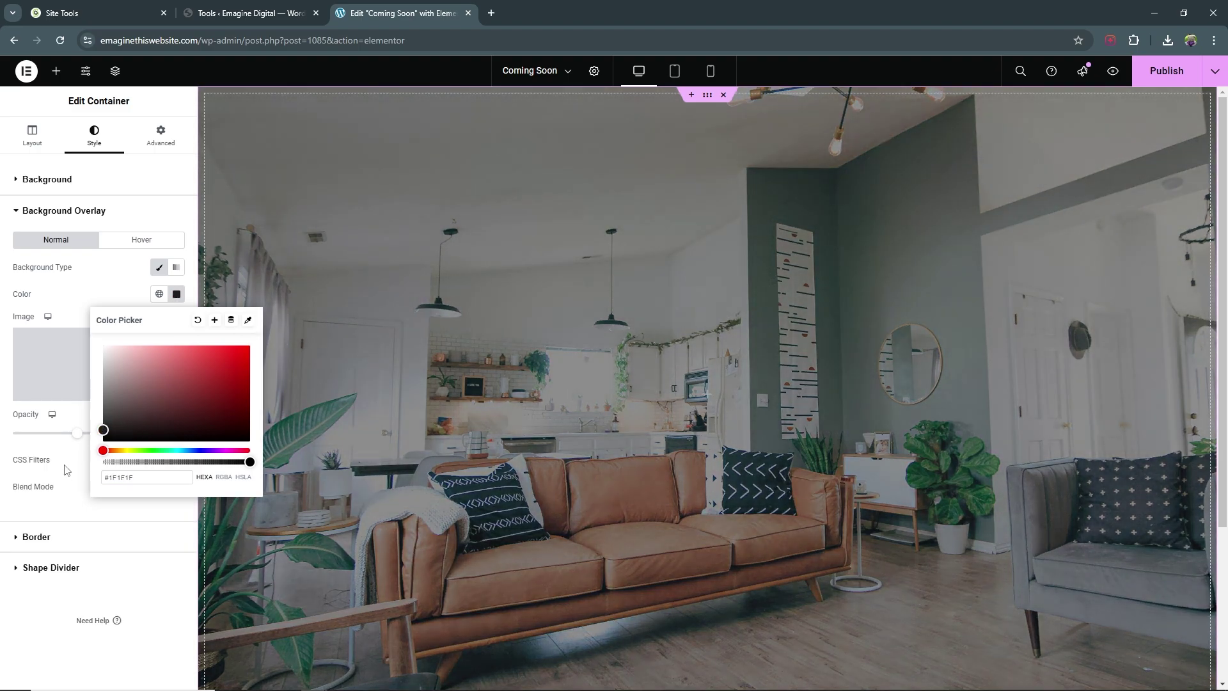
Step: Set the container's background overlay opacity to 0.85 and publish the template
{"action": "left_click", "coordinate": [76, 440]}
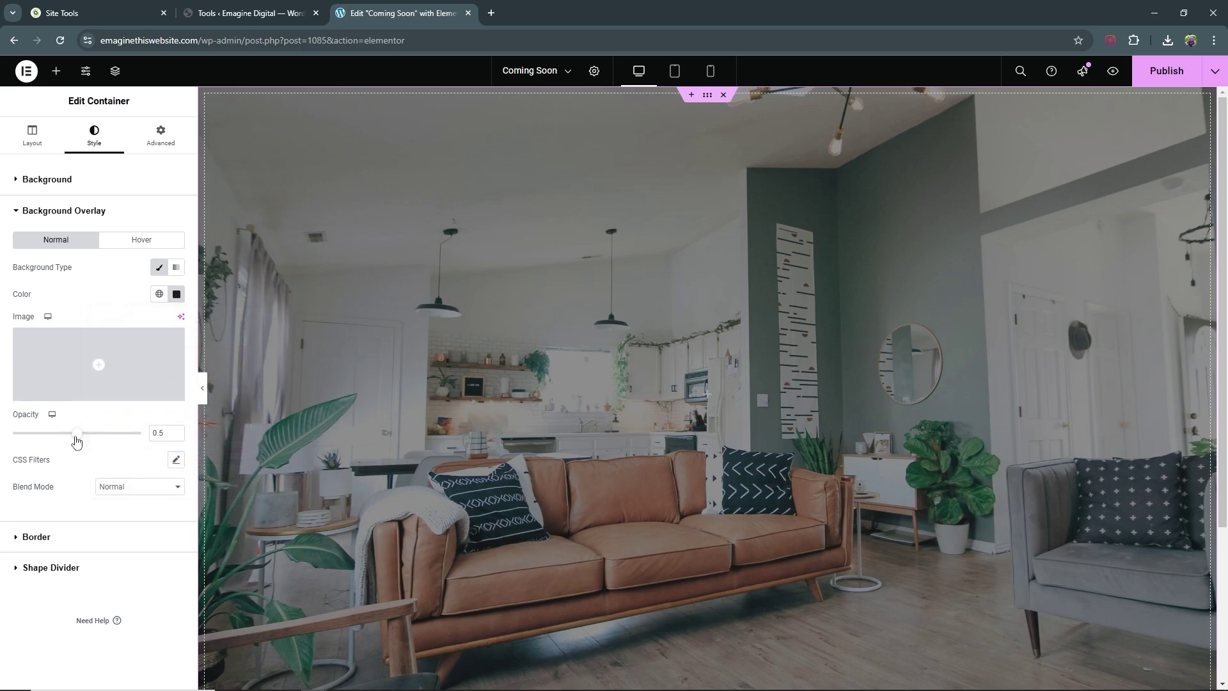
{"action": "left_click_drag", "start_coordinate": [76, 440], "coordinate": [122, 446]}
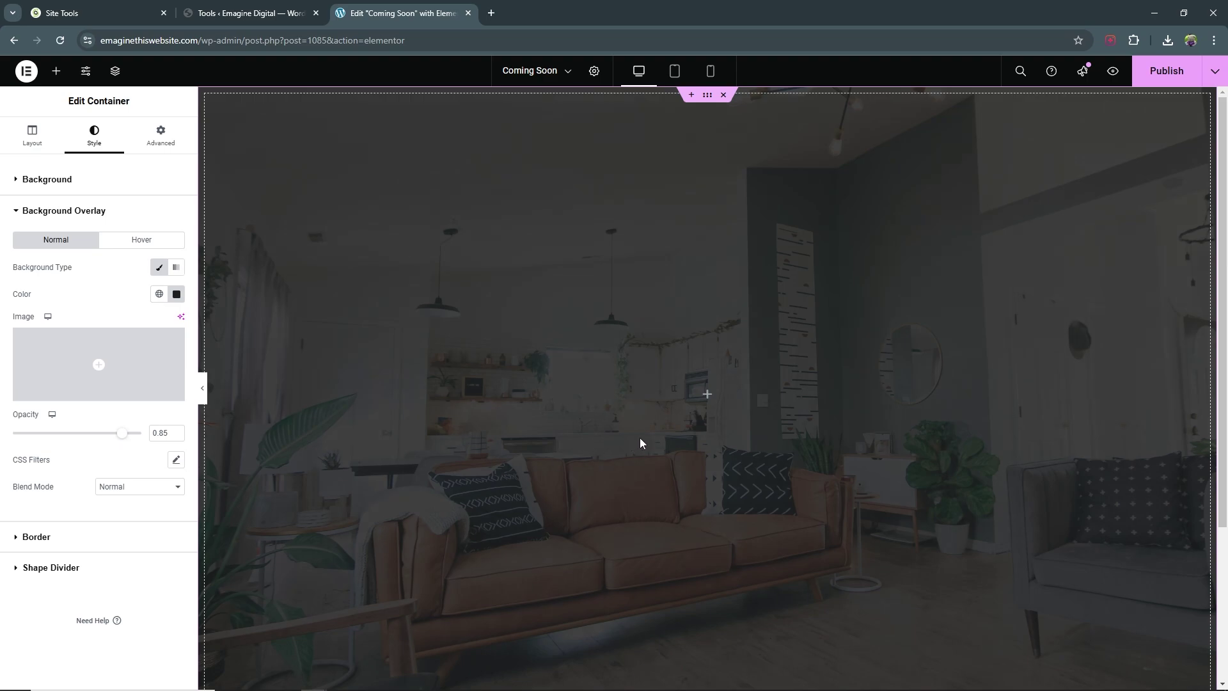
{"action": "left_click", "coordinate": [1155, 78]}
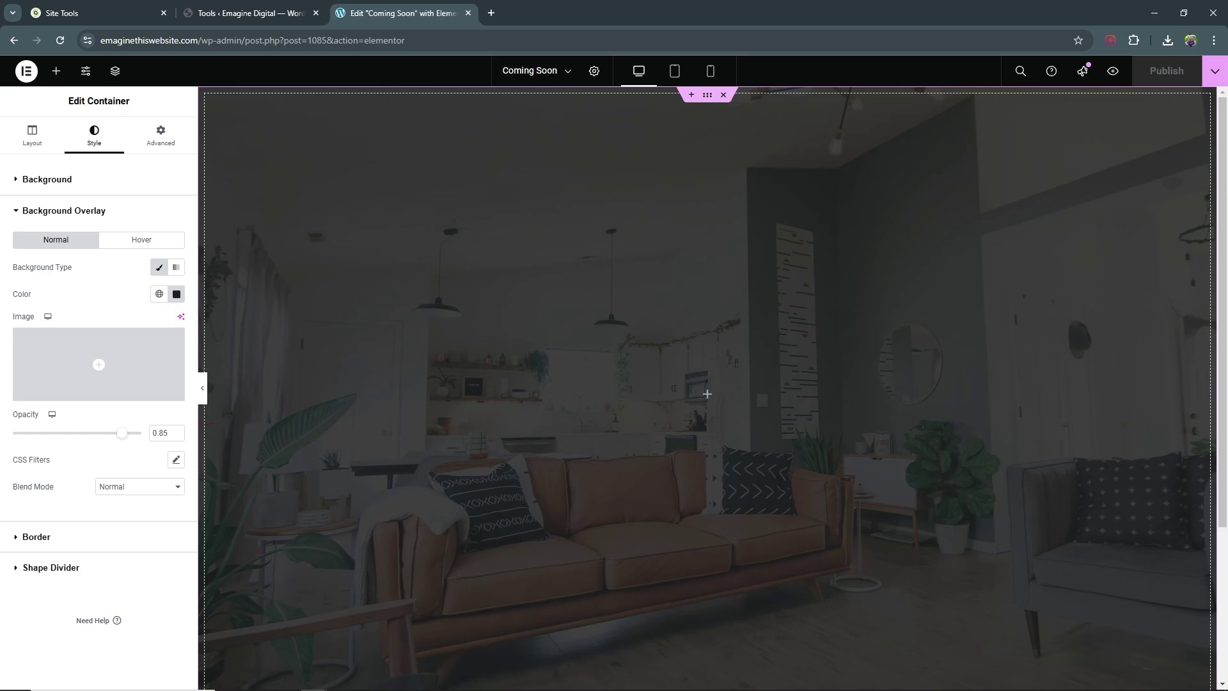
Step: Check the Coming Soon.jpg reference design and add three Heading widgets to the container in the Elementor editor
{"action": "key", "text": "alt+Tab"}
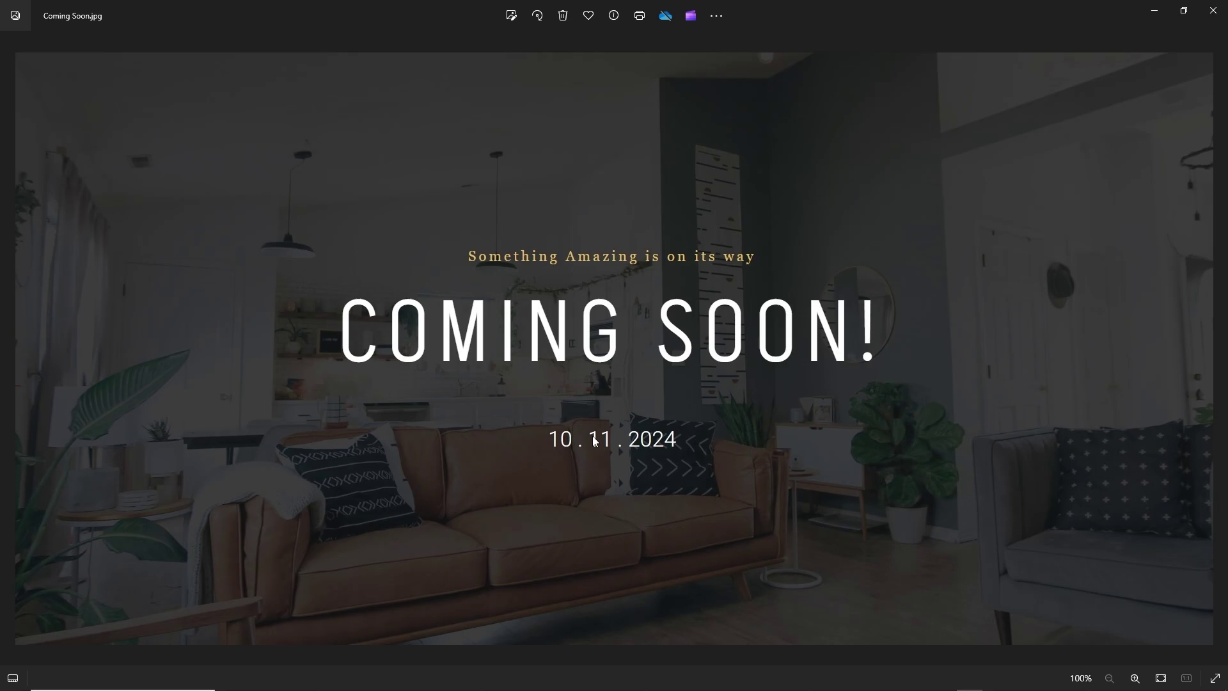
{"action": "left_click_drag", "start_coordinate": [932, 14], "coordinate": [1227, 44]}
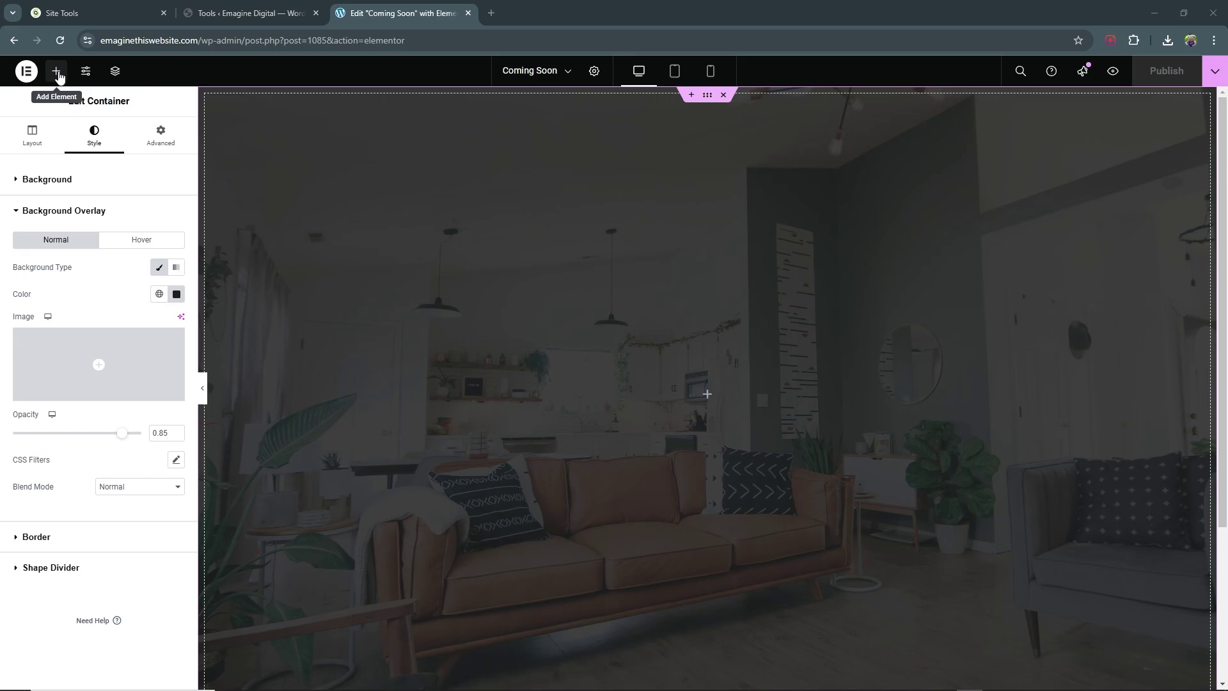
{"action": "left_click", "coordinate": [57, 71]}
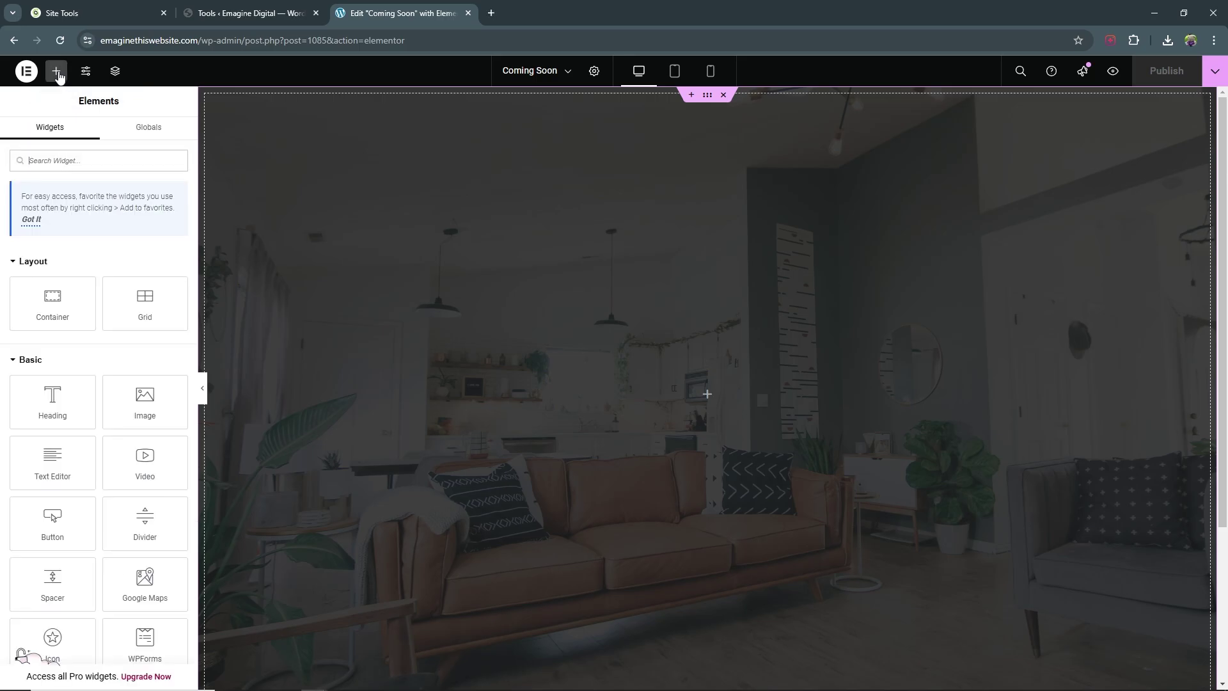
{"action": "left_click", "coordinate": [54, 406]}
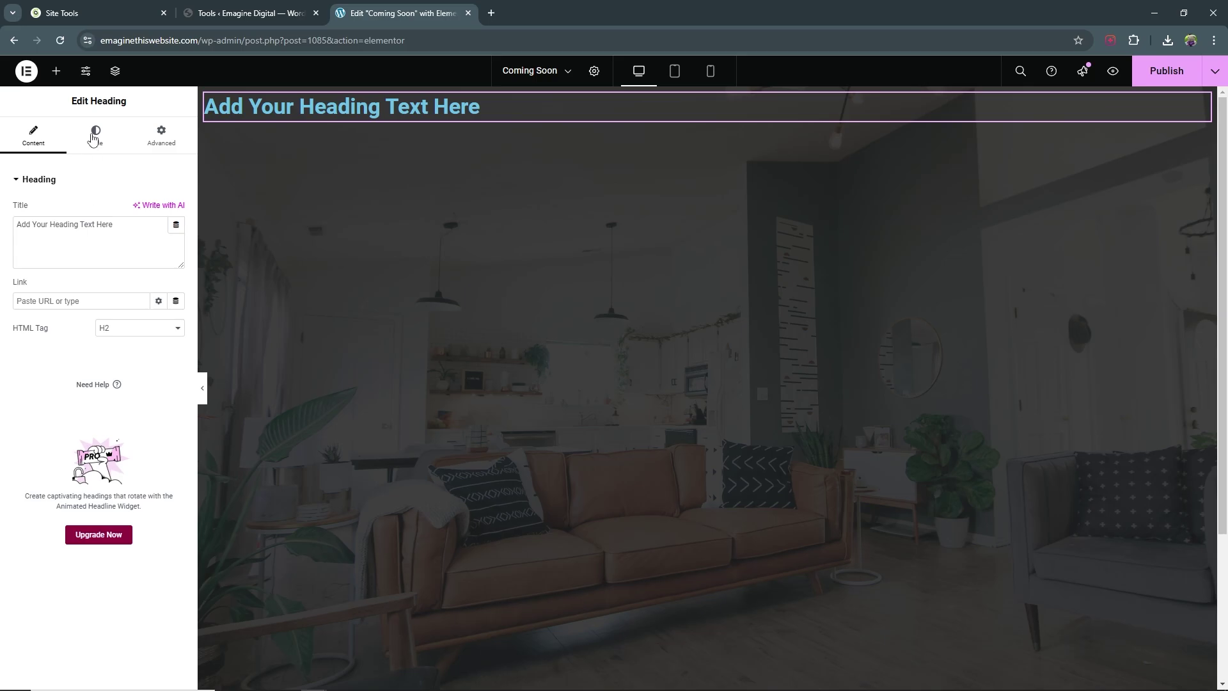
{"action": "left_click", "coordinate": [57, 71]}
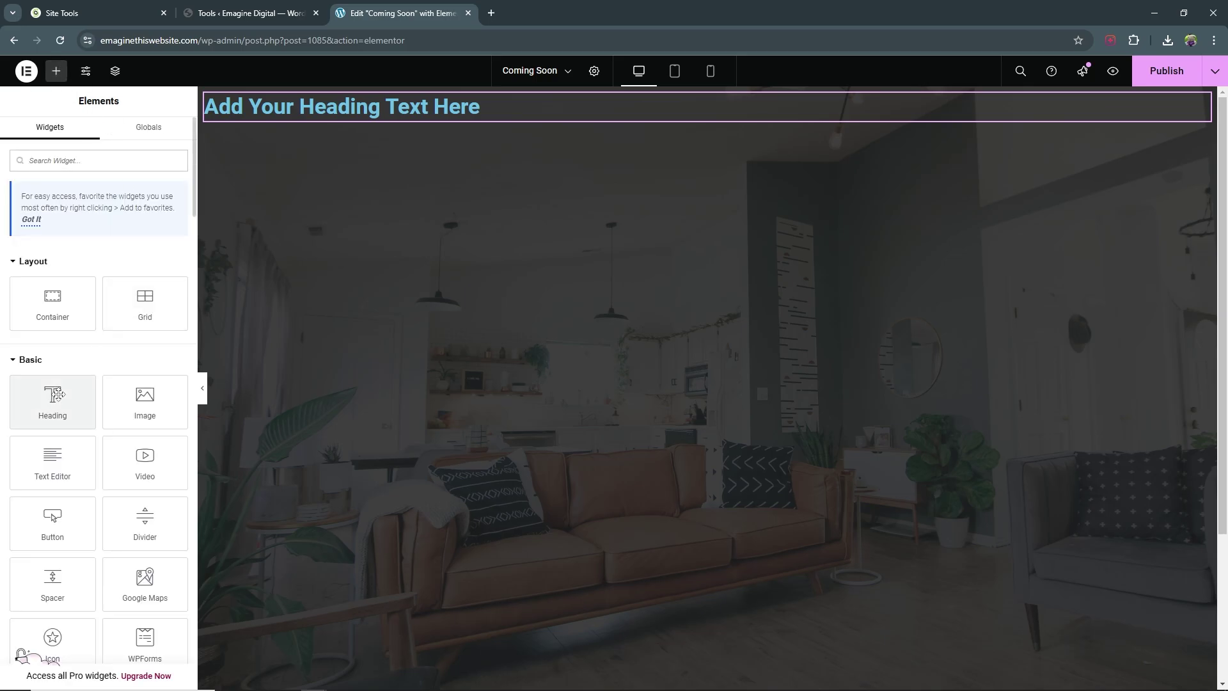
{"action": "left_click", "coordinate": [54, 399]}
{"action": "left_click", "coordinate": [57, 71]}
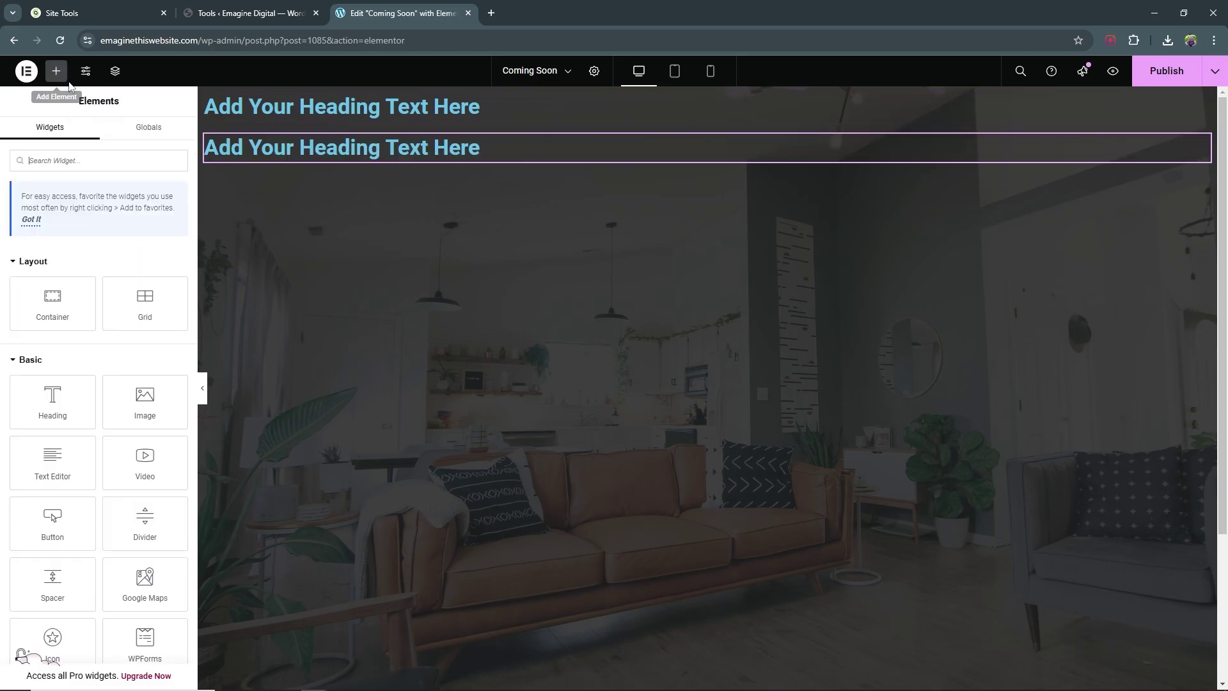
{"action": "left_click", "coordinate": [53, 400]}
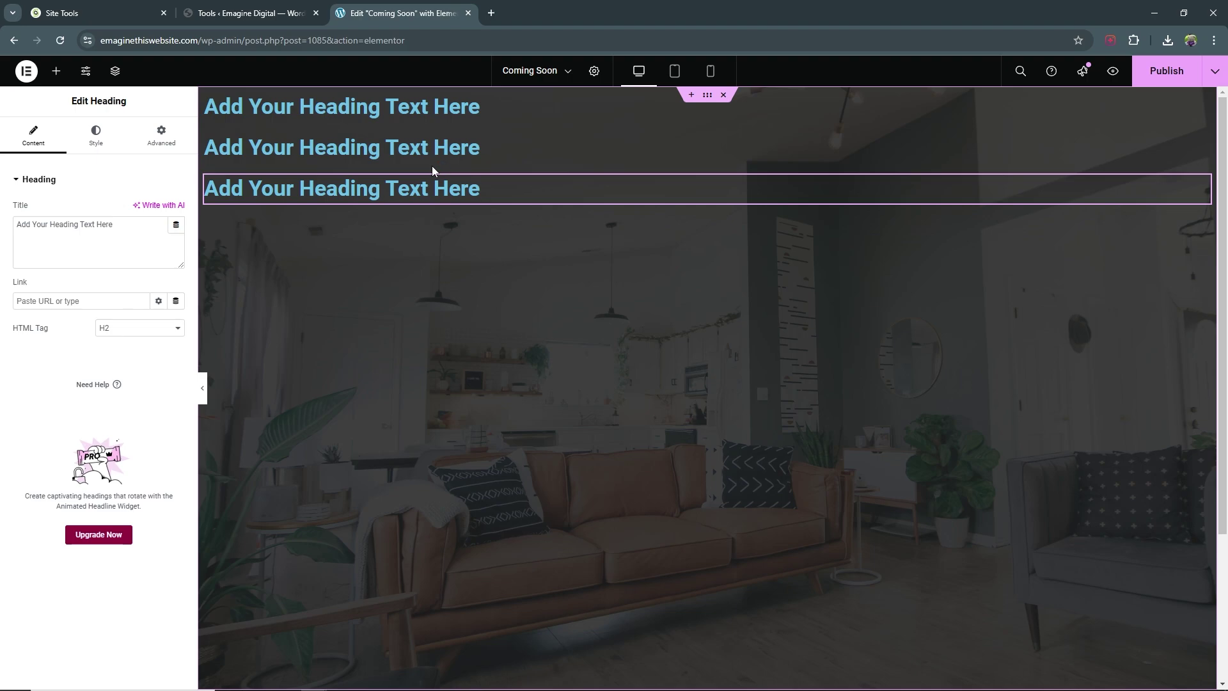
Step: Show the page structure and centre the container's contents by setting both Justify Content and Align Items to Center
{"action": "left_click", "coordinate": [707, 97]}
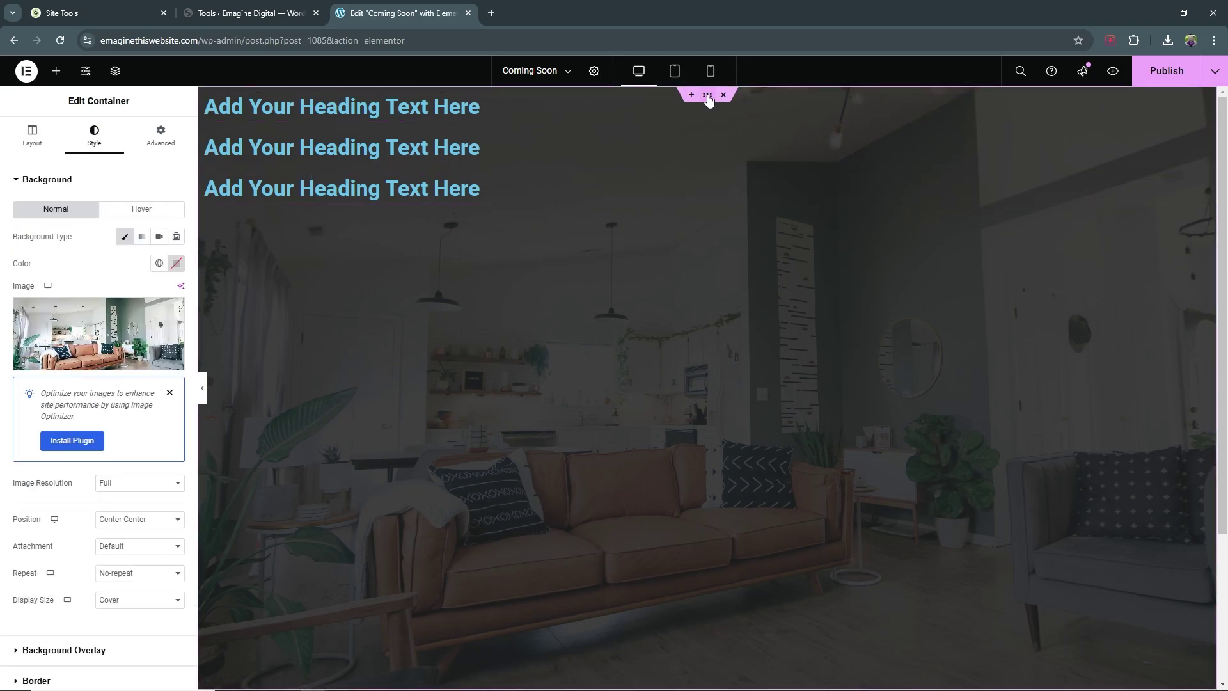
{"action": "left_click", "coordinate": [116, 73]}
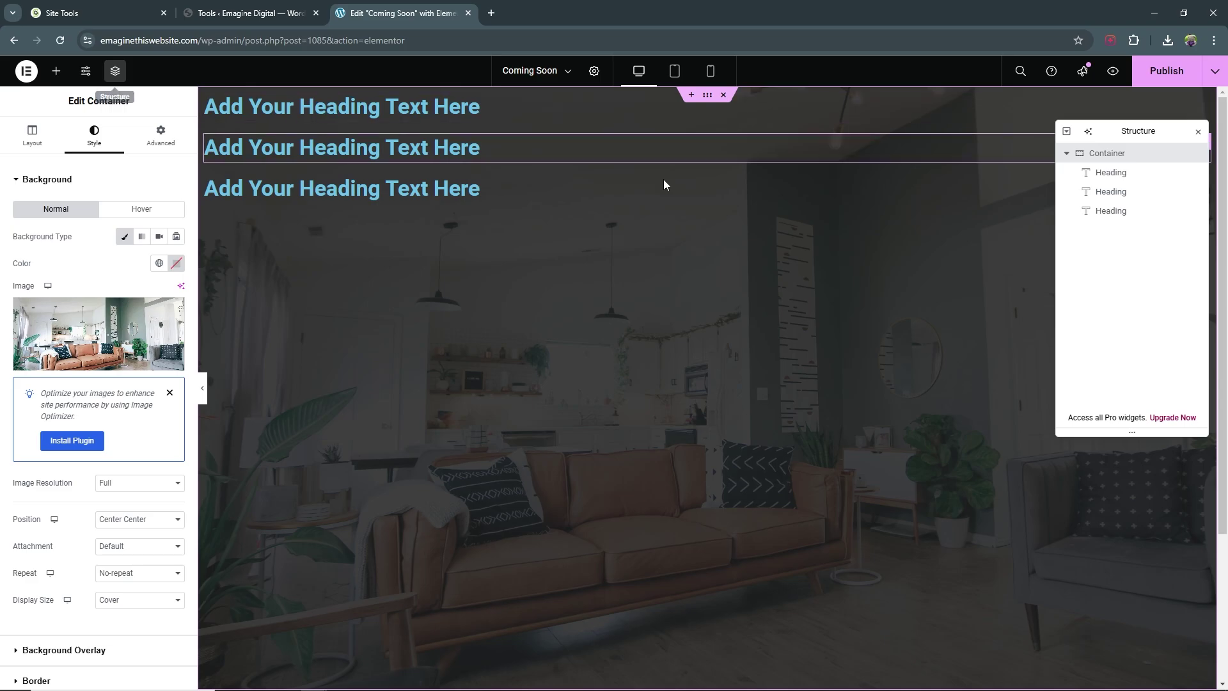
{"action": "left_click", "coordinate": [1067, 153]}
{"action": "left_click", "coordinate": [1067, 152]}
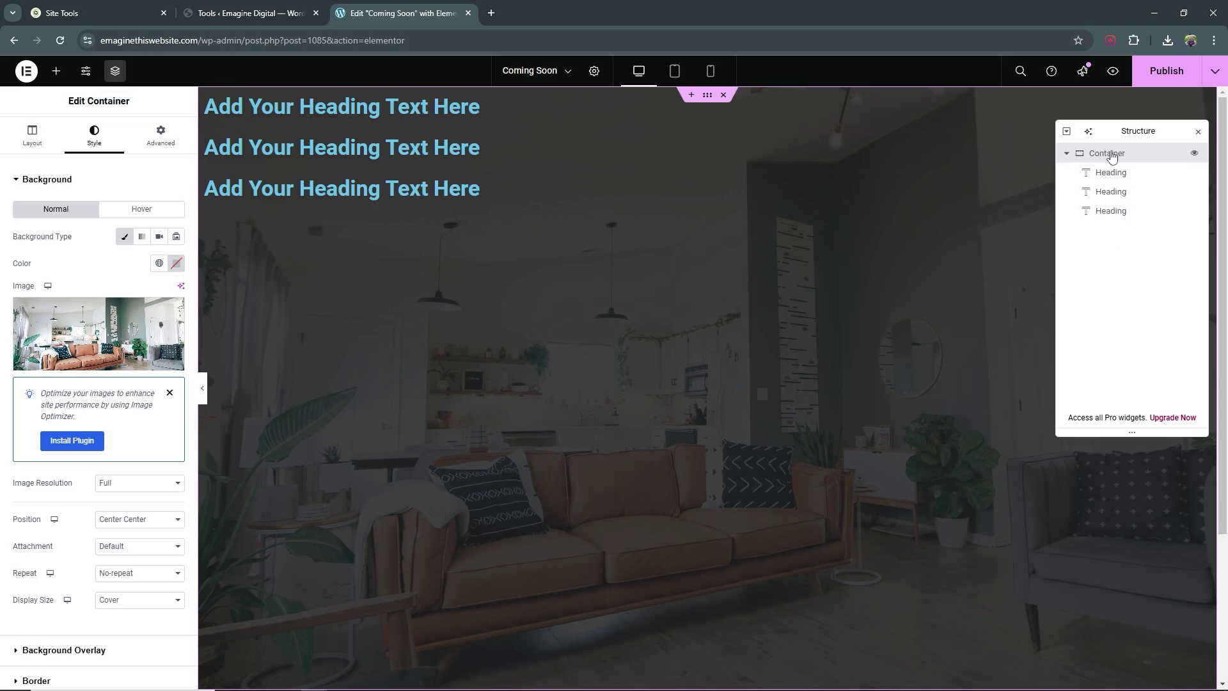
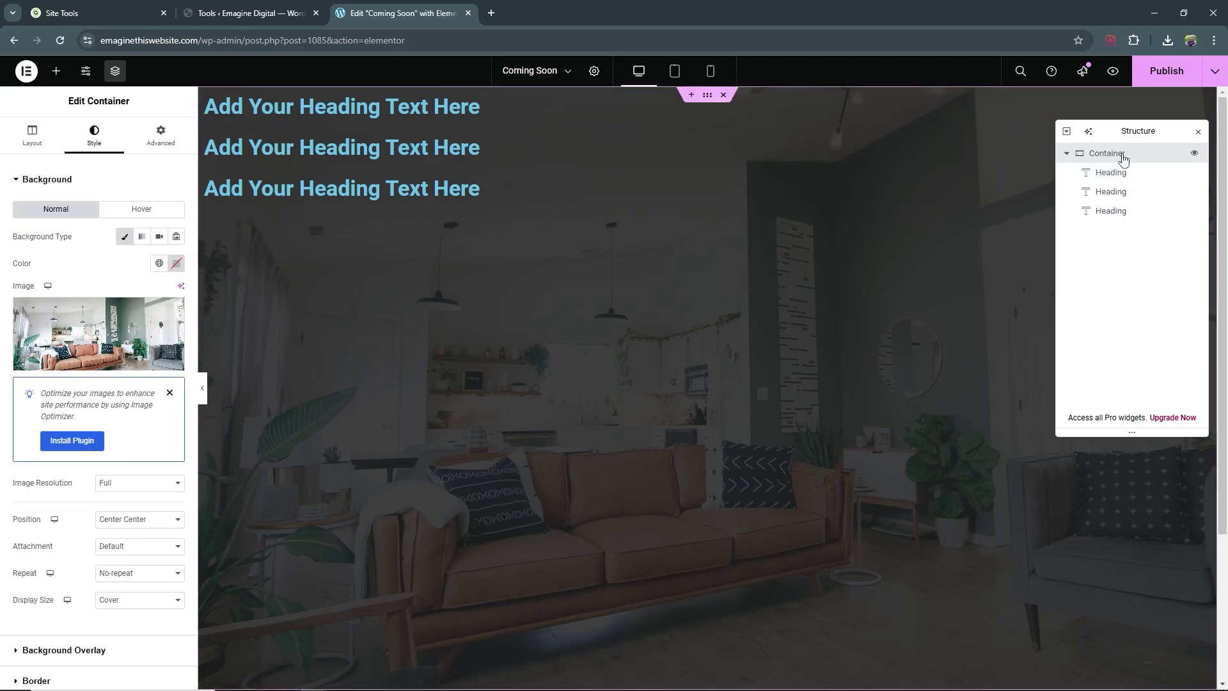
{"action": "left_click", "coordinate": [32, 136]}
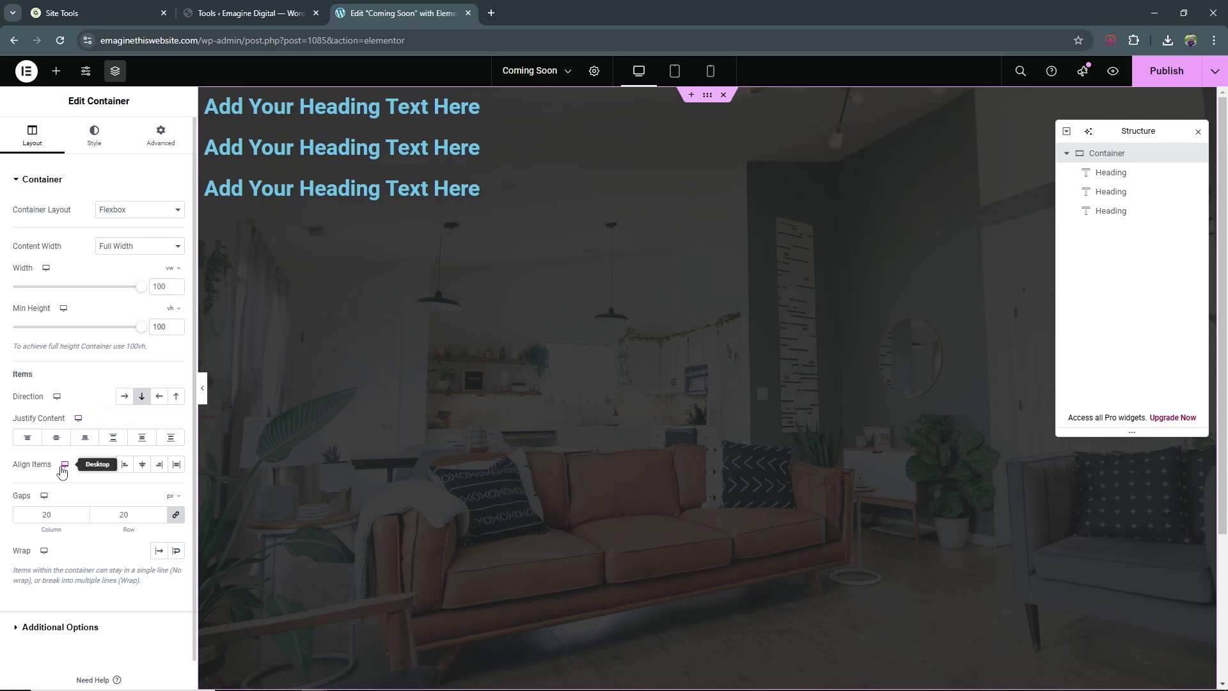
{"action": "left_click", "coordinate": [56, 439]}
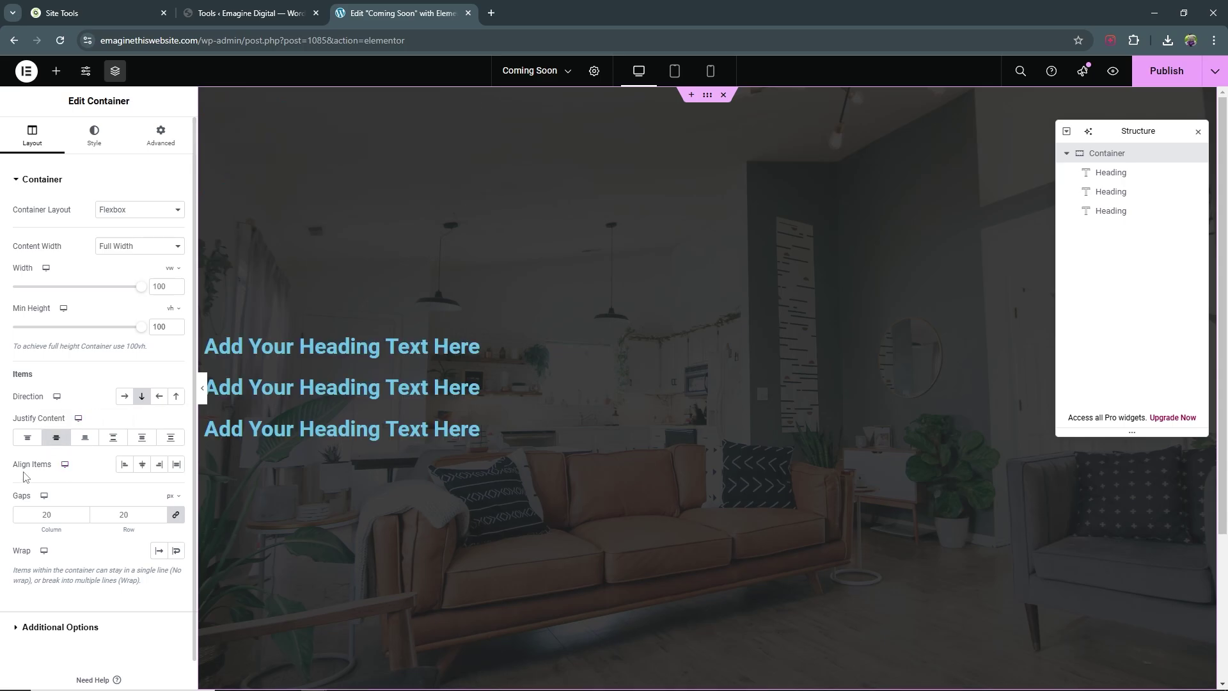
{"action": "left_click", "coordinate": [148, 469]}
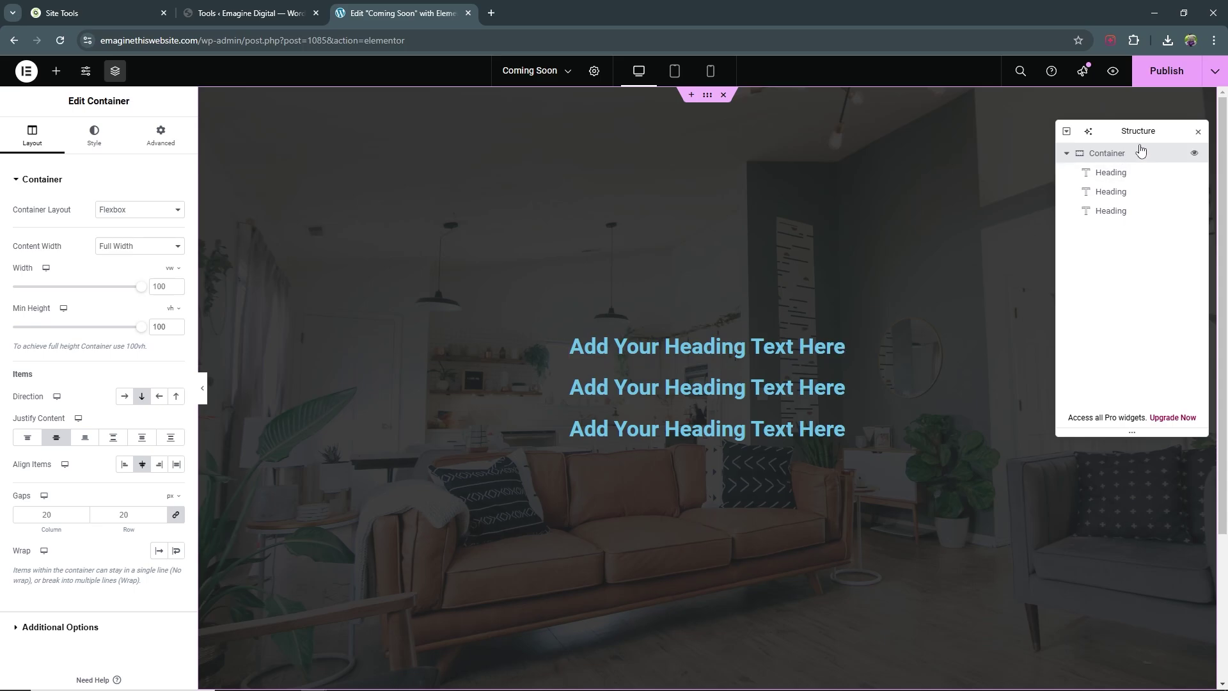
Step: Set the first heading's title to "Something Amazing is on its way"
{"action": "left_click", "coordinate": [1111, 172]}
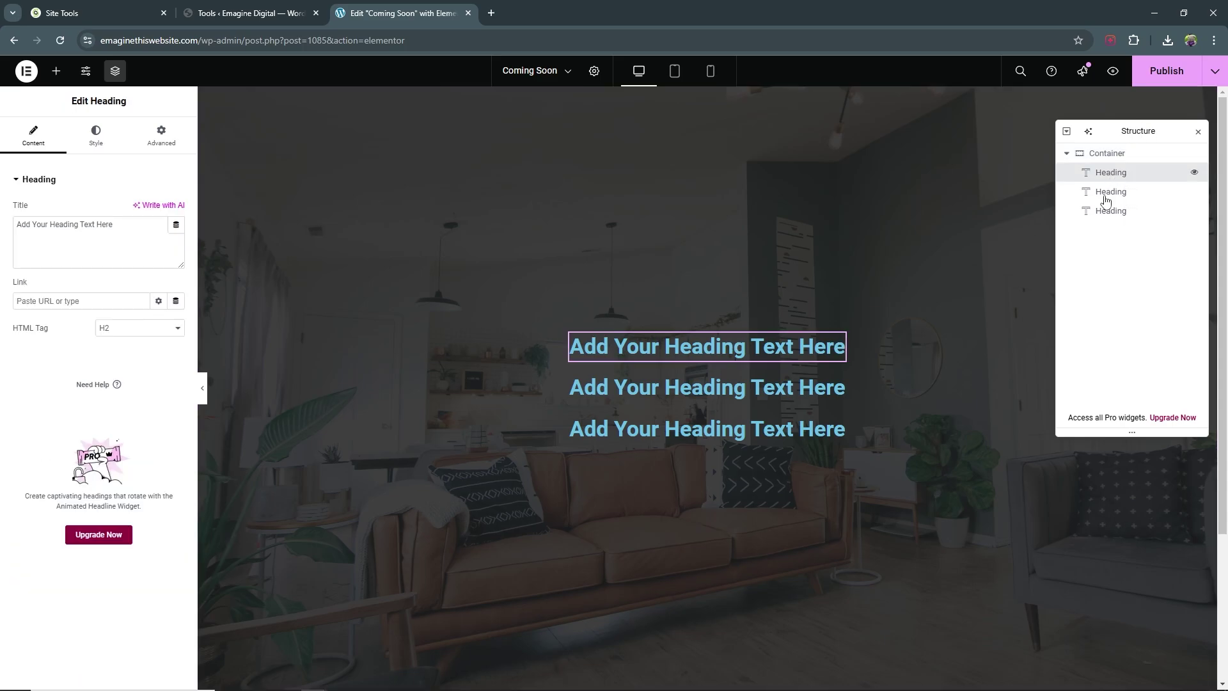
{"action": "left_click", "coordinate": [755, 396]}
{"action": "left_click", "coordinate": [713, 426]}
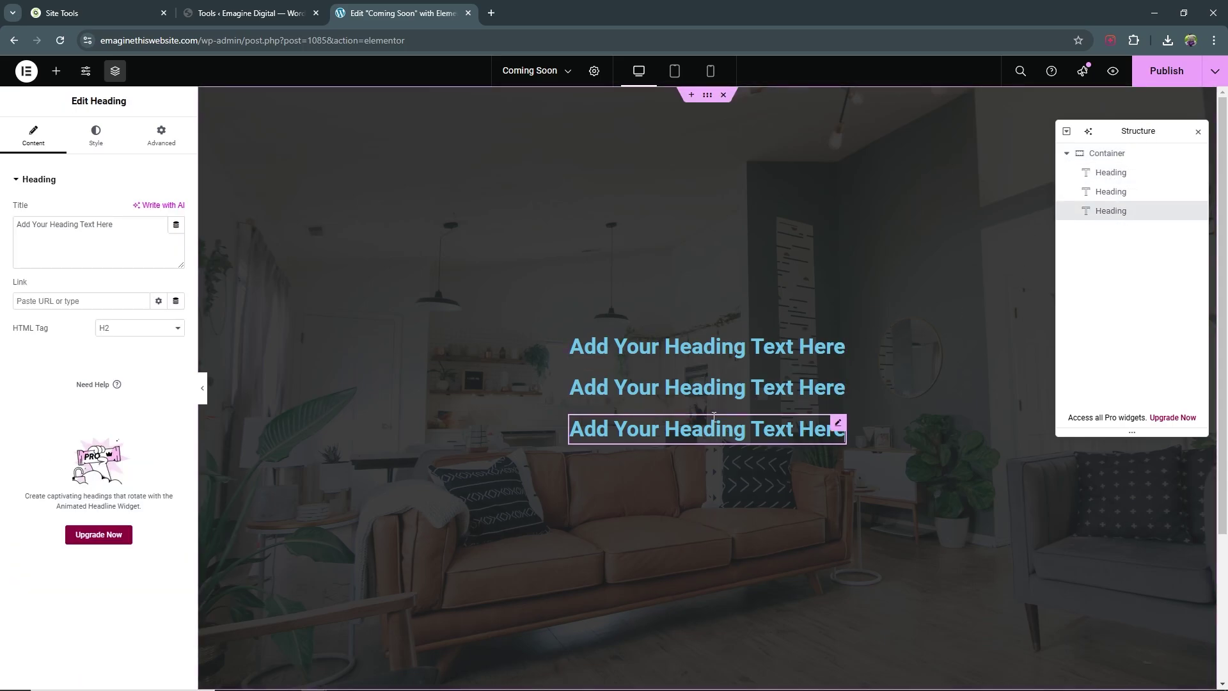
{"action": "left_click", "coordinate": [720, 350]}
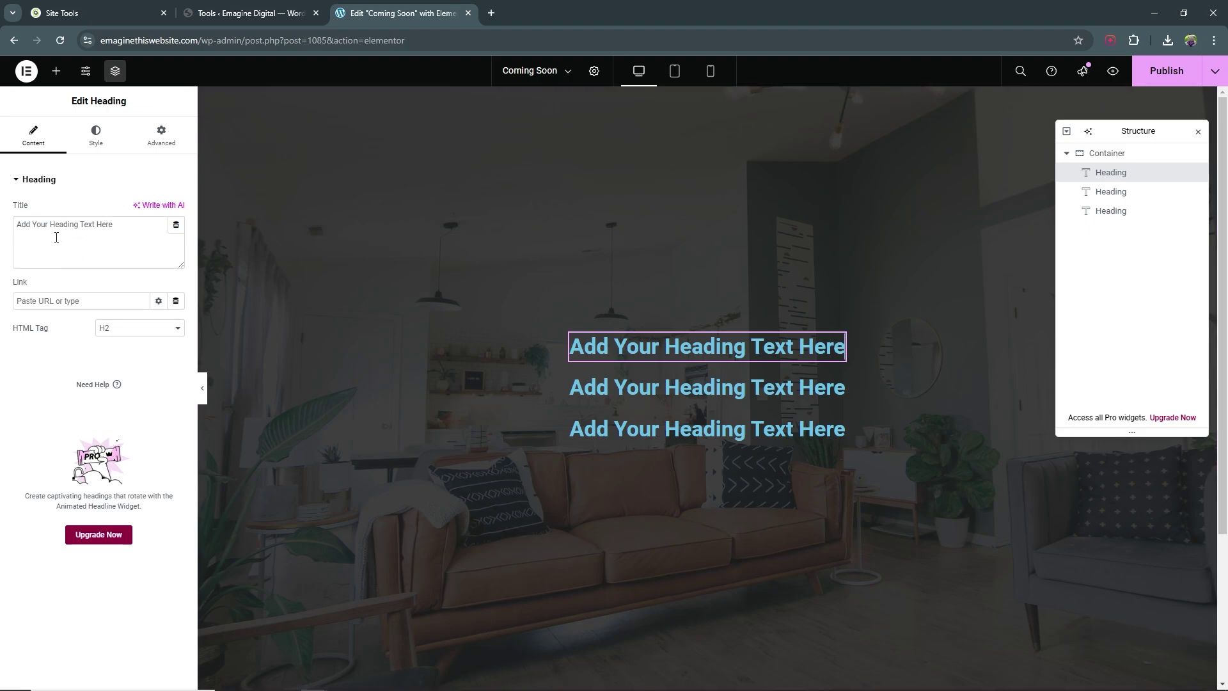
{"action": "left_click_drag", "start_coordinate": [19, 225], "coordinate": [142, 223]}
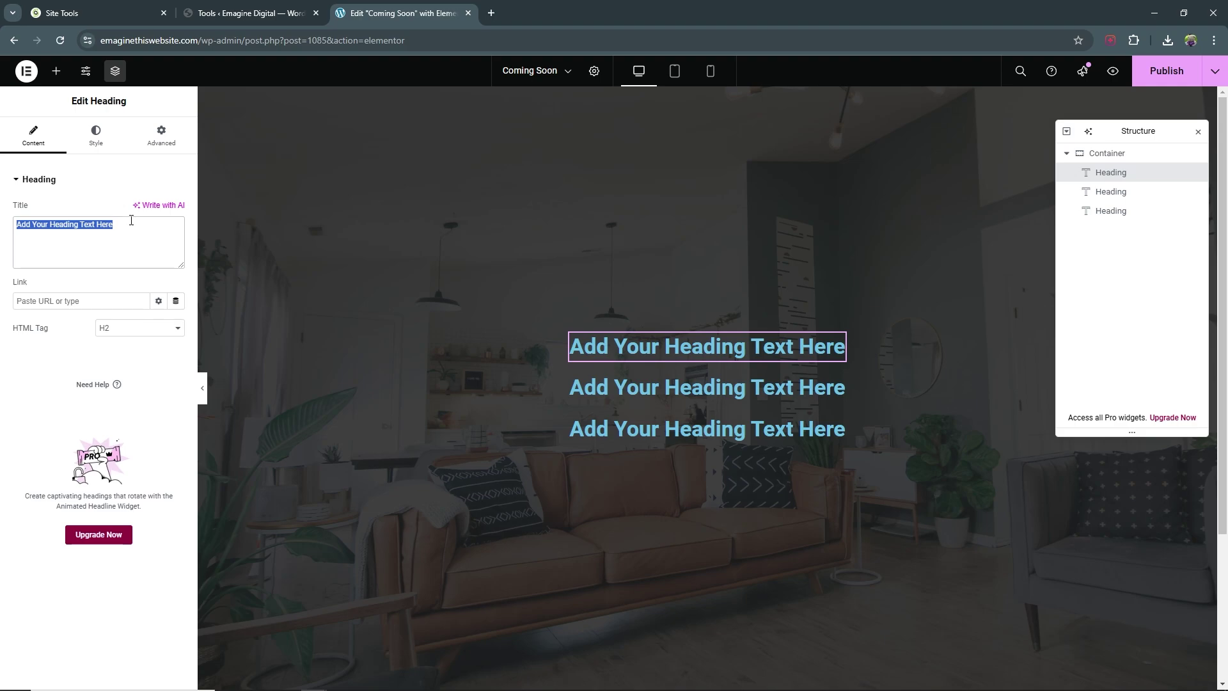
{"action": "key", "text": "BackSpace"}
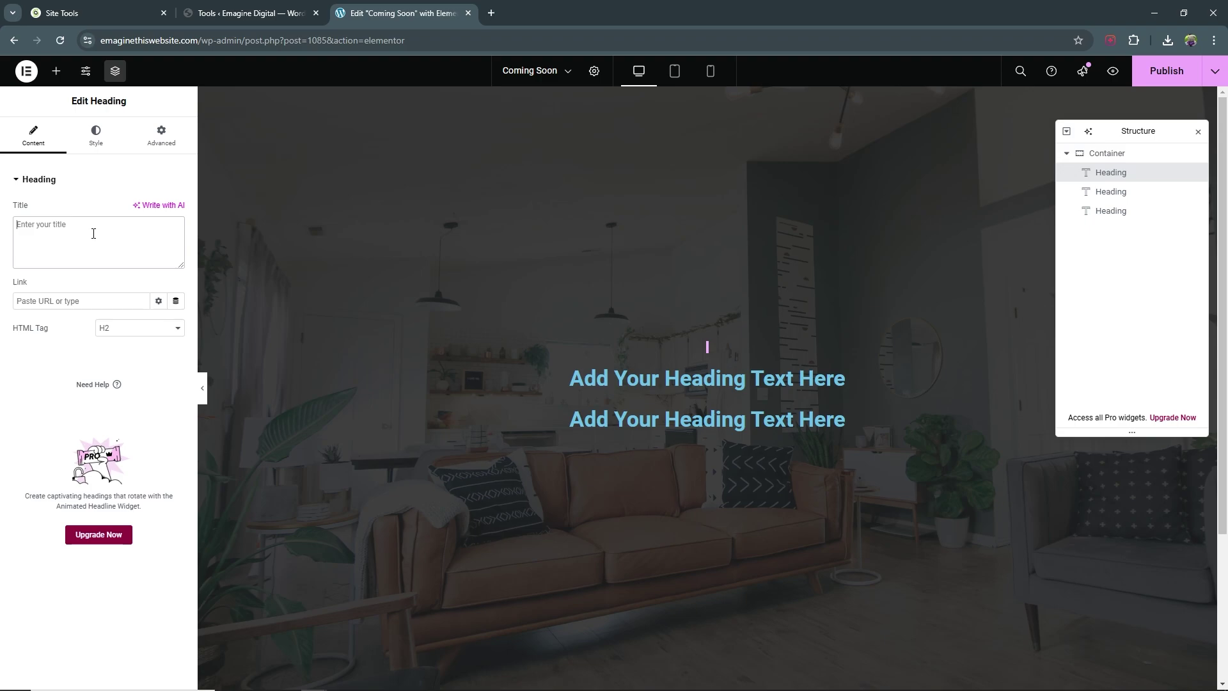
{"action": "type", "text": "Something"}
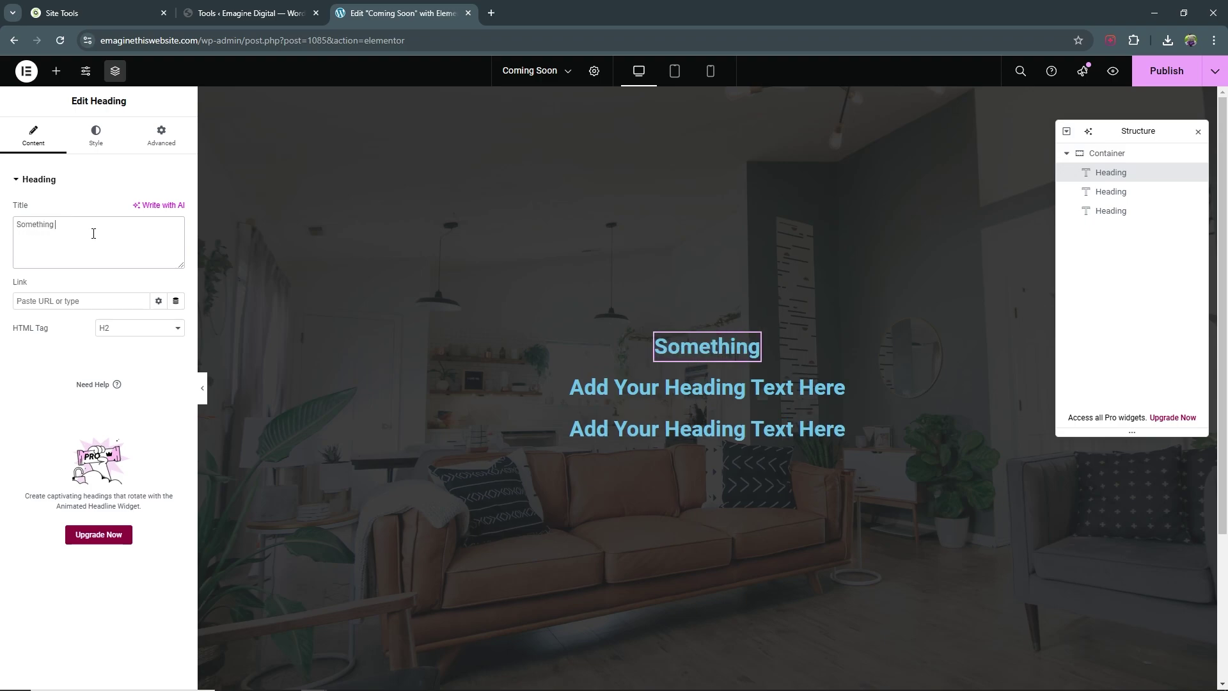
{"action": "type", "text": " Amazin"}
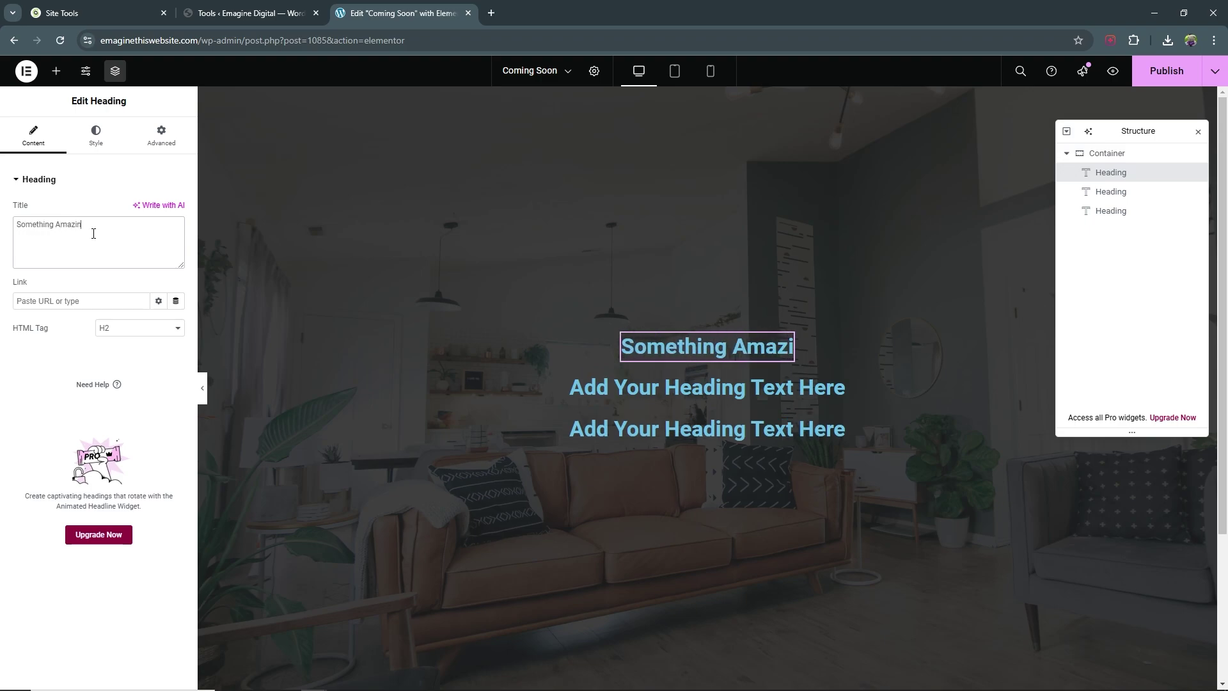
{"action": "type", "text": "g is"}
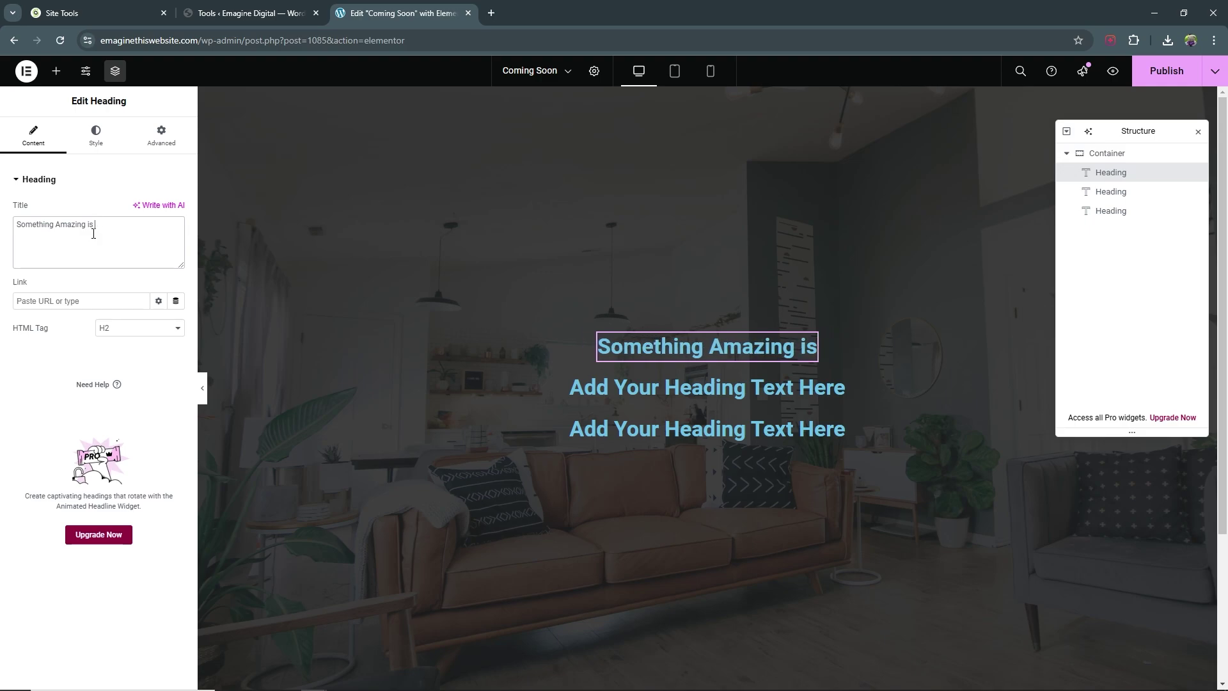
{"action": "type", "text": " on its way"}
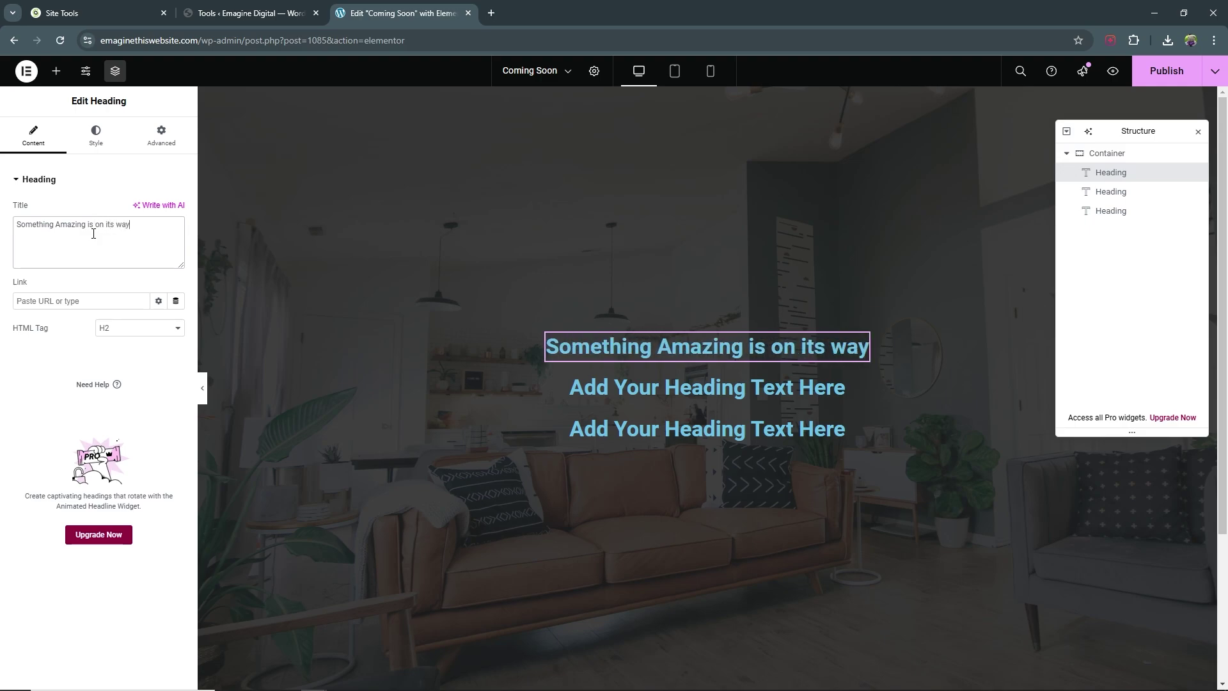
Step: Set the second heading's title to "COMING SOON!"
{"action": "left_click", "coordinate": [672, 387]}
{"action": "left_click_drag", "start_coordinate": [122, 225], "coordinate": [1, 249]}
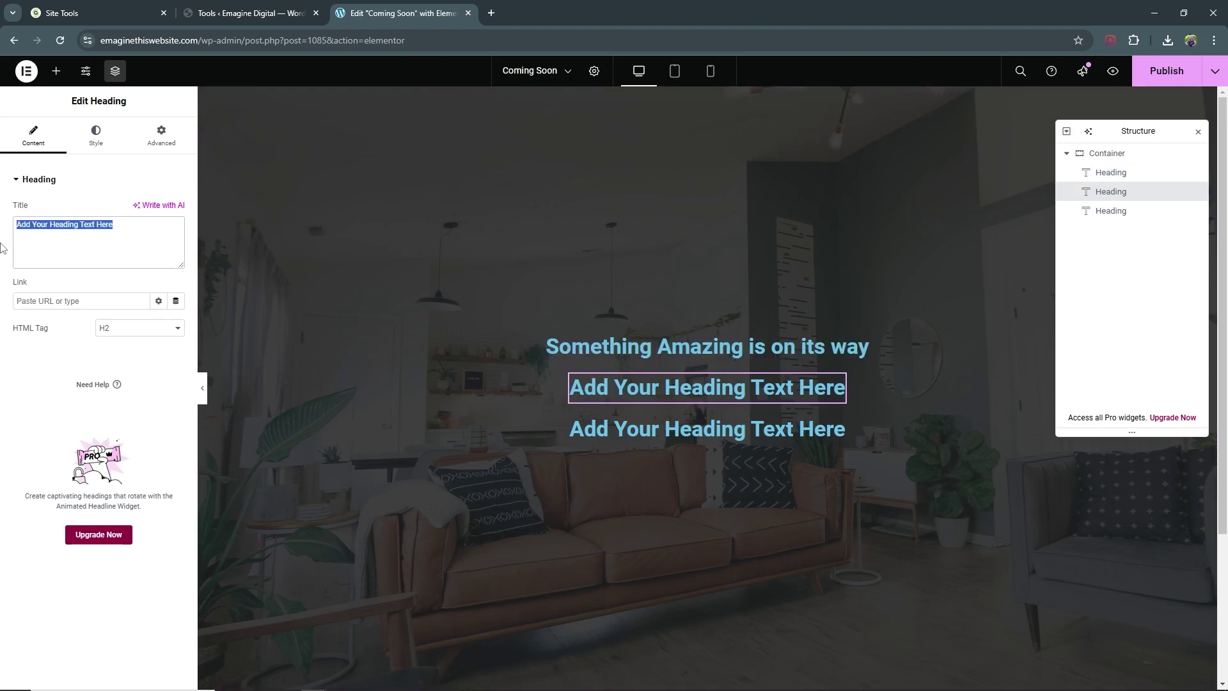
{"action": "type", "text": "COMING S"}
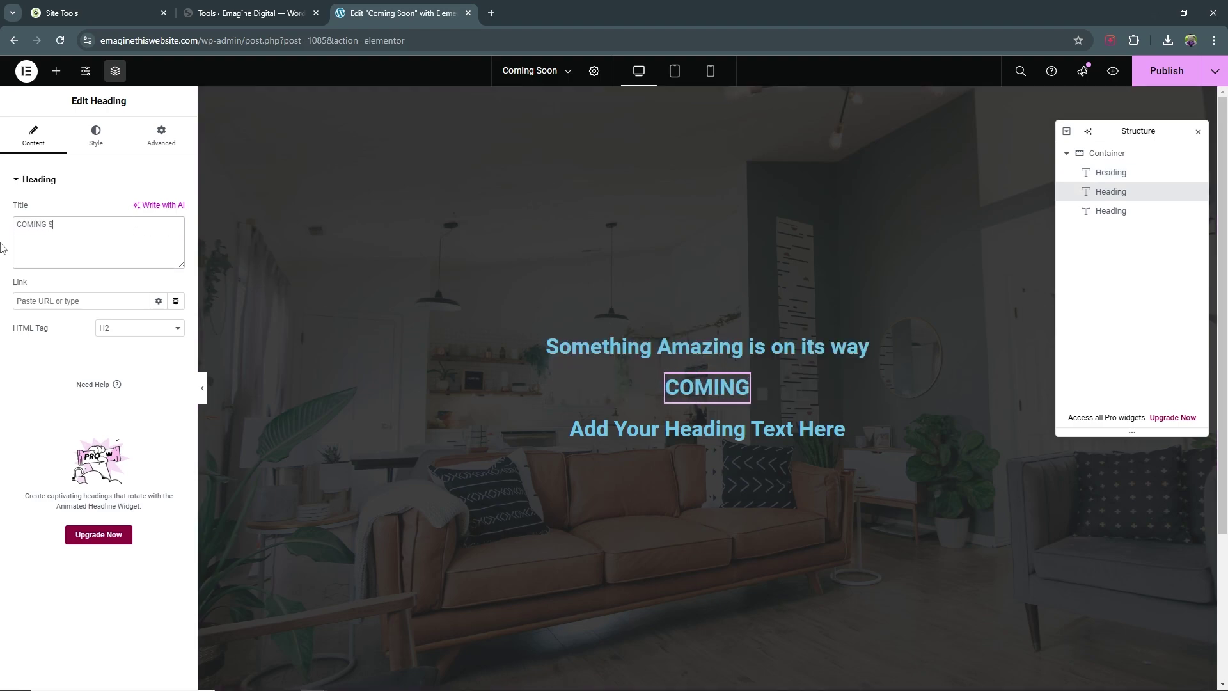
{"action": "type", "text": "OON!"}
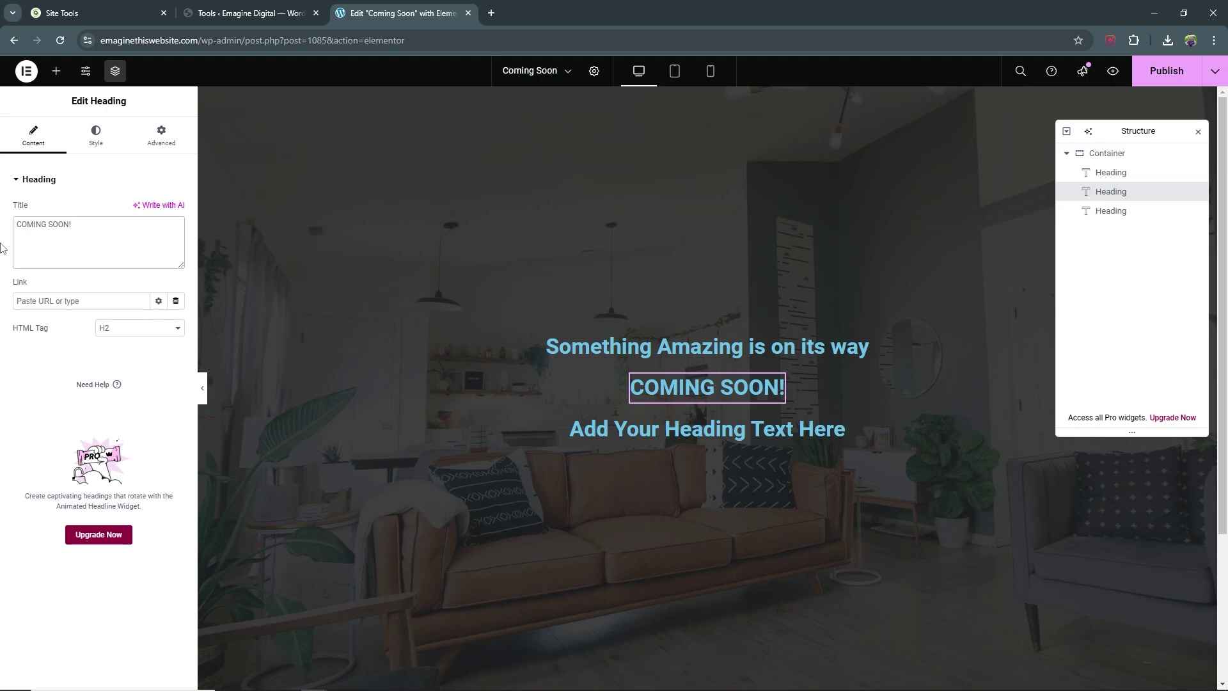
Step: Set the third heading's title to the launch date "10 . 11 . 2024"
{"action": "left_click", "coordinate": [682, 426]}
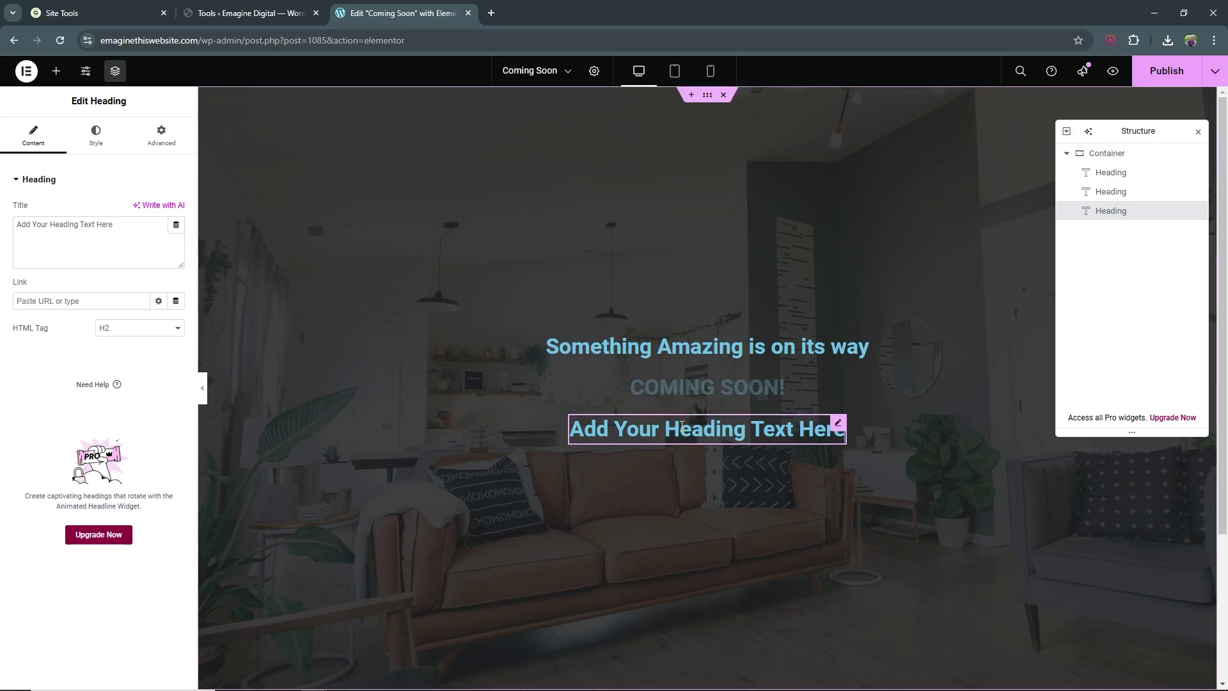
{"action": "left_click_drag", "start_coordinate": [158, 231], "coordinate": [1, 228]}
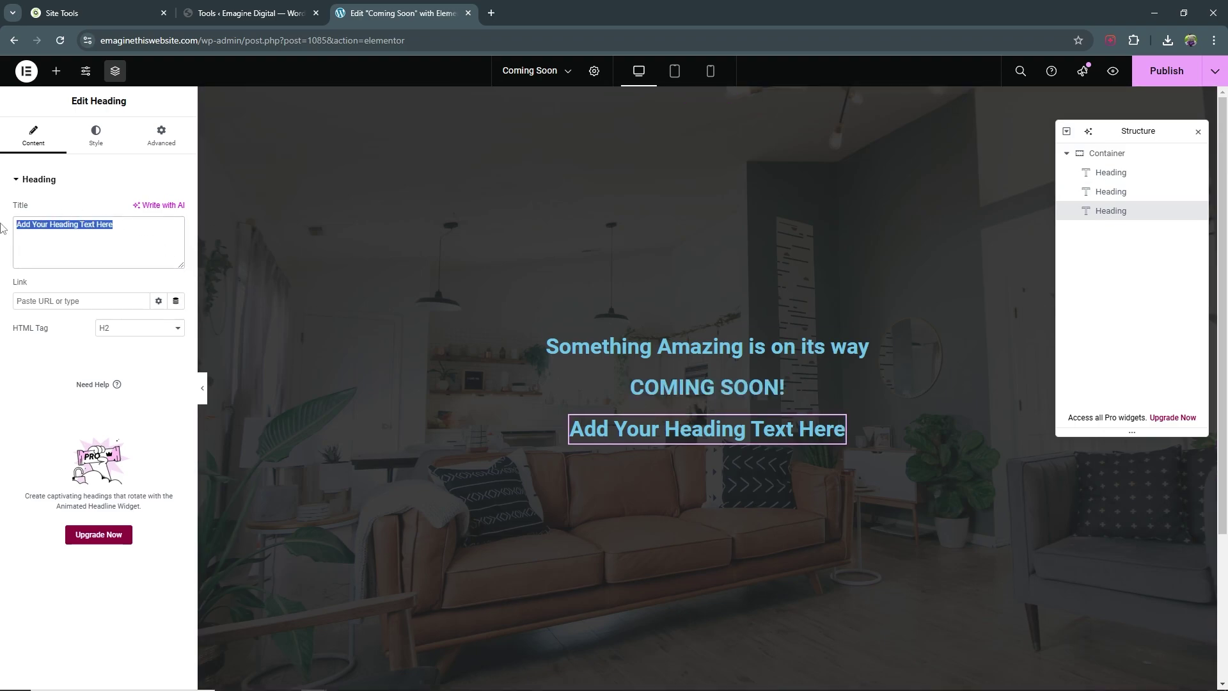
{"action": "type", "text": "10 . 11 . 2024"}
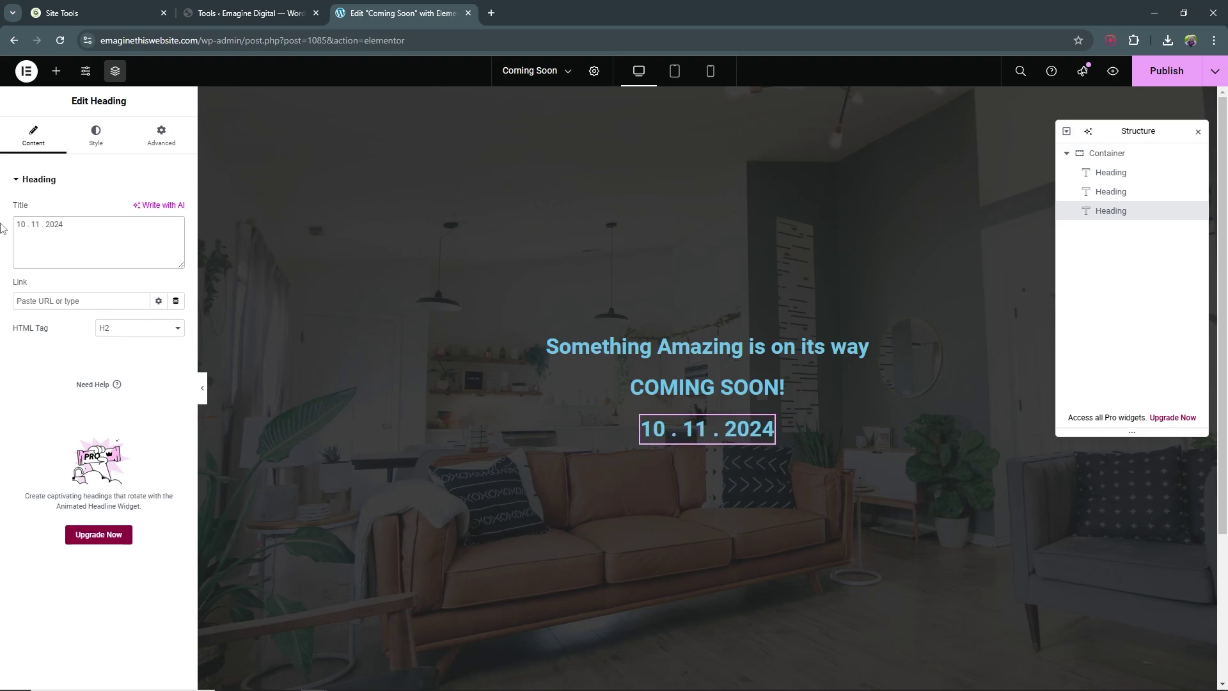
{"action": "left_click", "coordinate": [690, 340]}
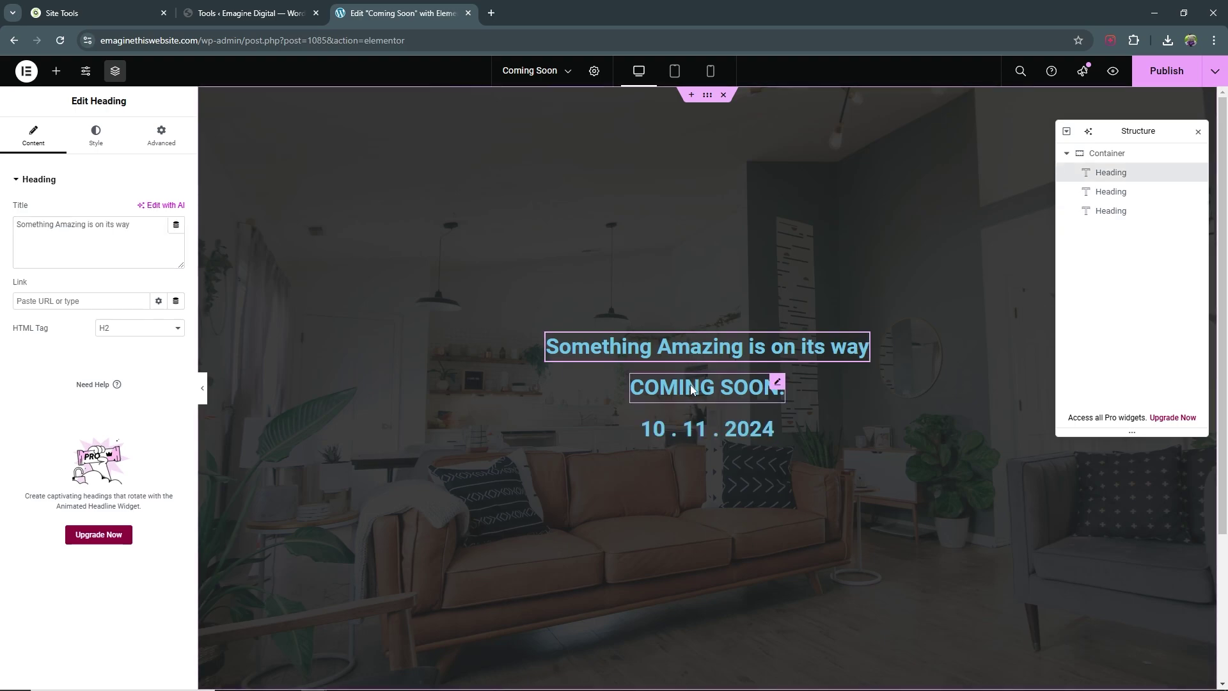
{"action": "left_click", "coordinate": [690, 385]}
{"action": "left_click", "coordinate": [706, 424]}
{"action": "left_click", "coordinate": [710, 398]}
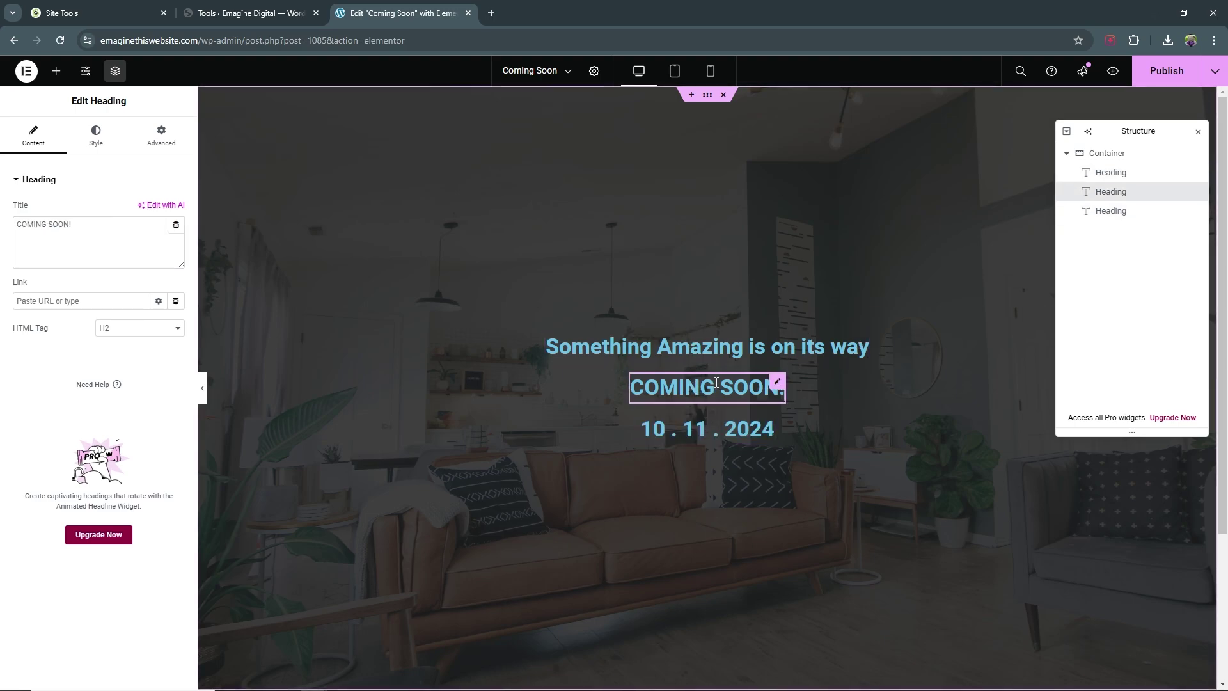
Step: Set the text colour of the "Something Amazing is on its way" heading to orange (#ECA637)
{"action": "left_click", "coordinate": [727, 348]}
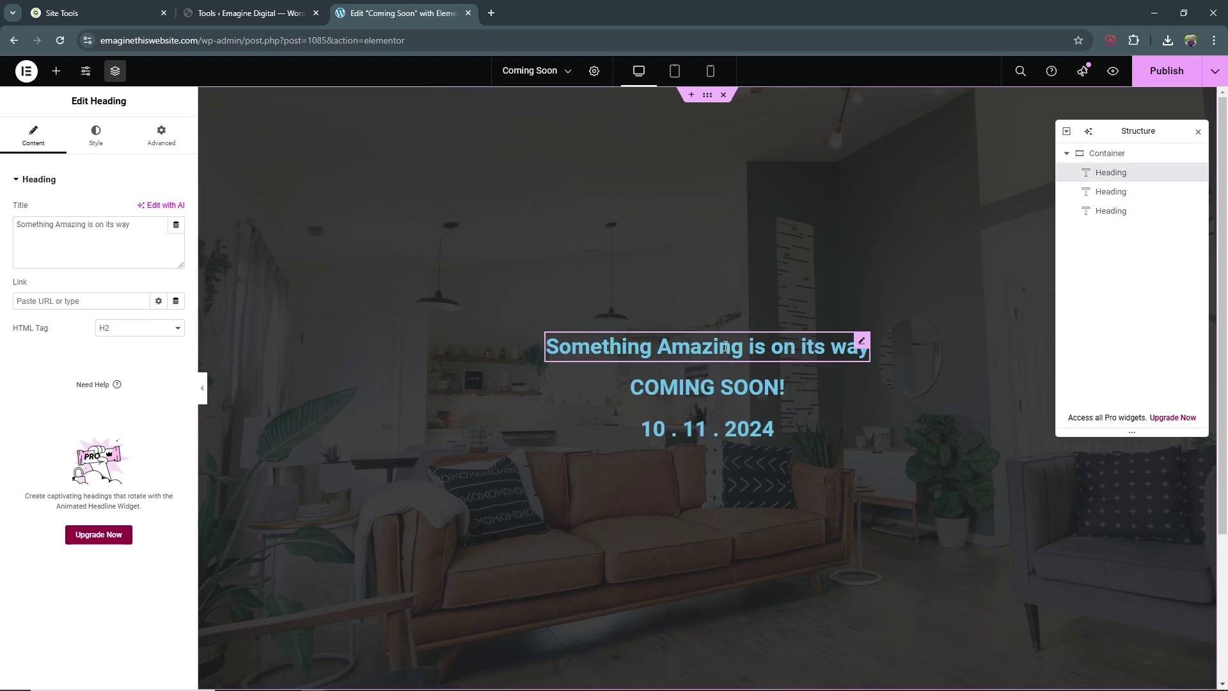
{"action": "left_click", "coordinate": [704, 387]}
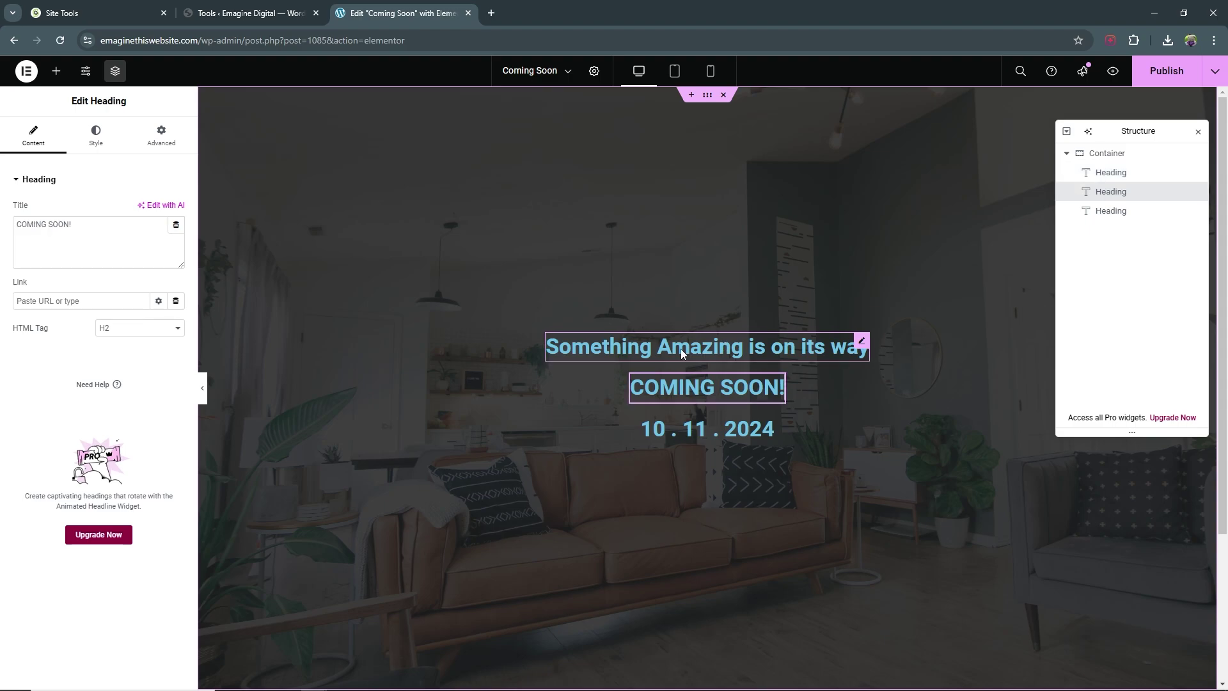
{"action": "left_click", "coordinate": [682, 351]}
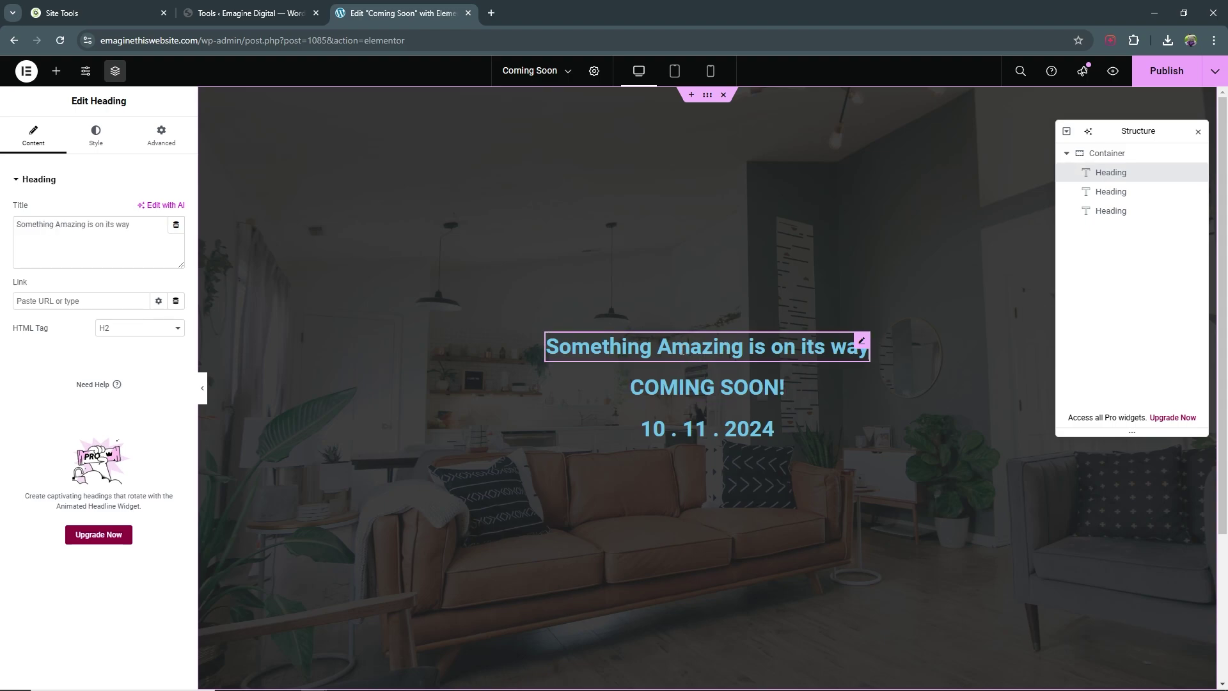
{"action": "left_click", "coordinate": [104, 134]}
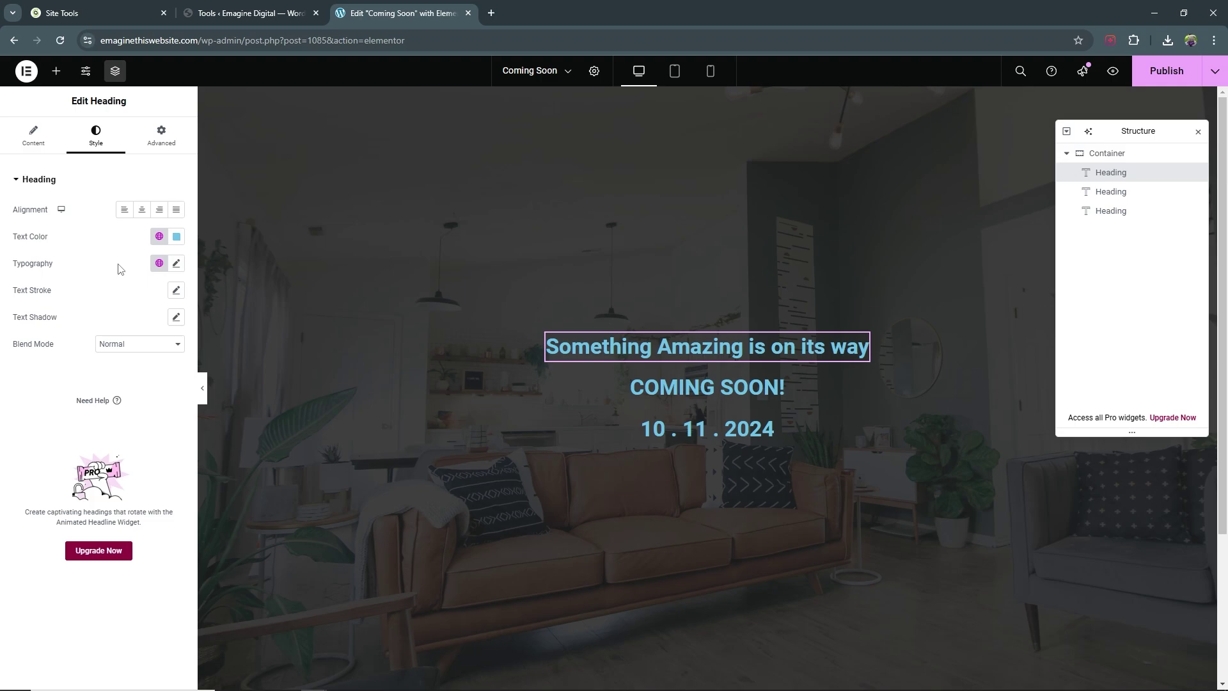
{"action": "left_click", "coordinate": [176, 236]}
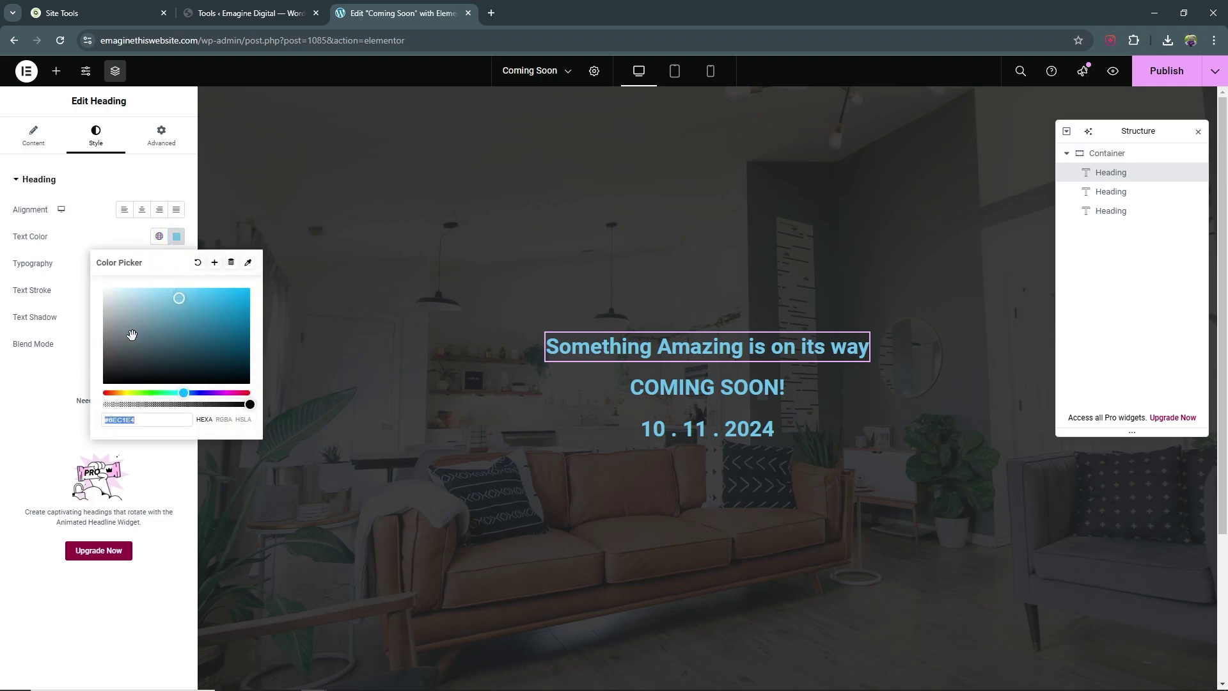
{"action": "left_click_drag", "start_coordinate": [119, 395], "coordinate": [119, 395]}
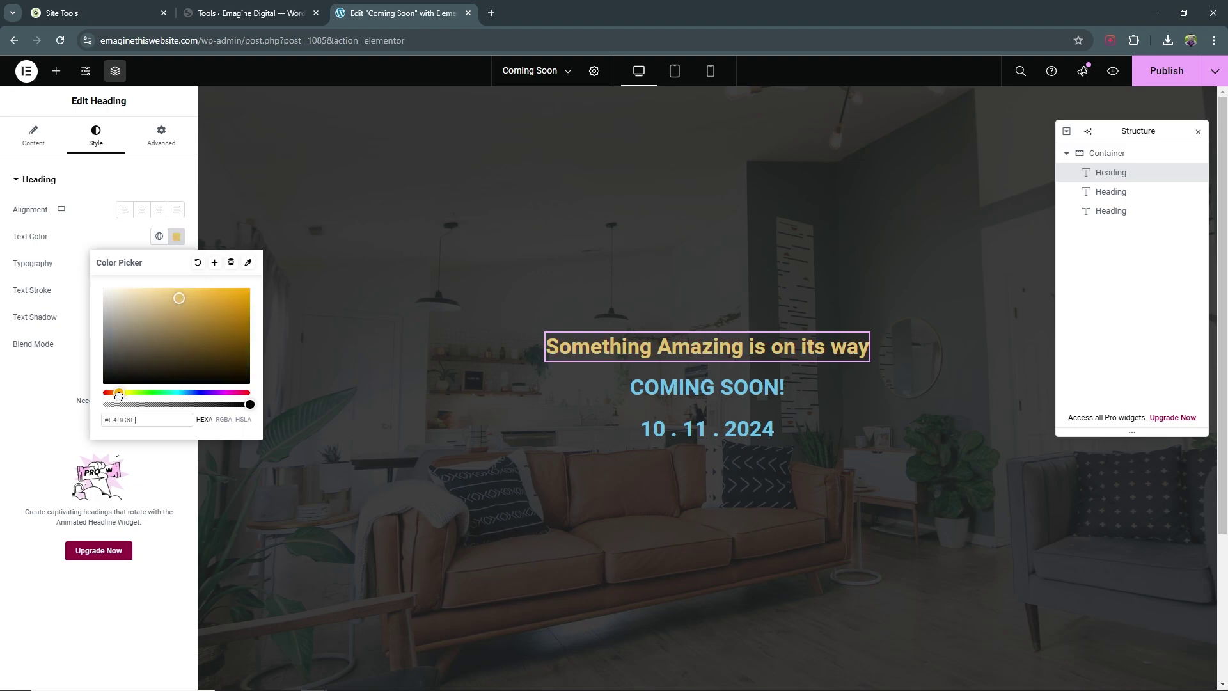
{"action": "left_click", "coordinate": [227, 297]}
{"action": "left_click_drag", "start_coordinate": [227, 297], "coordinate": [216, 295]}
{"action": "left_click_drag", "start_coordinate": [122, 393], "coordinate": [118, 392]}
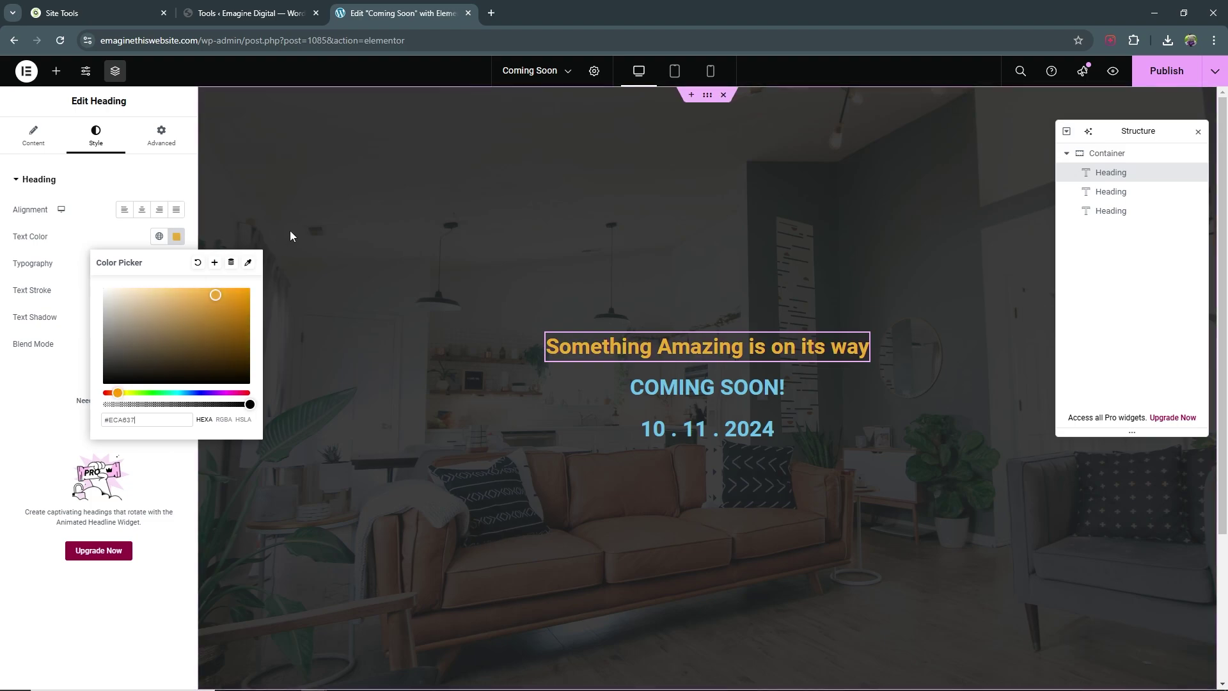
{"action": "left_click", "coordinate": [55, 263]}
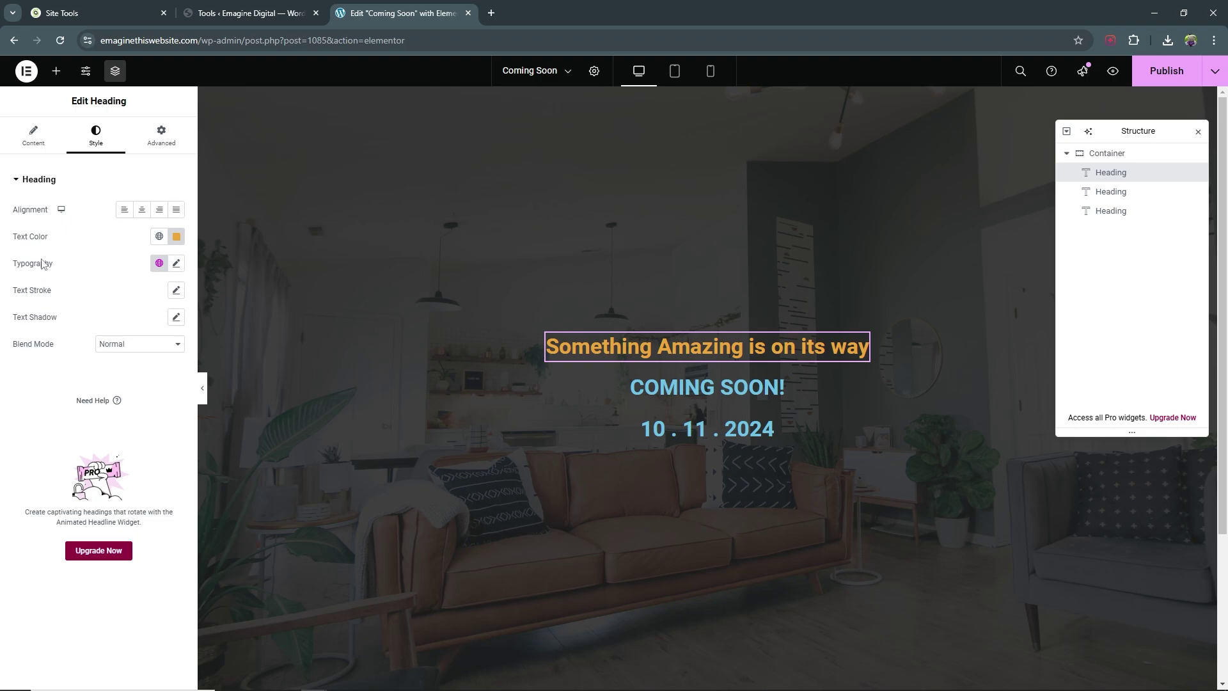
Step: Set the "Something Amazing is on its way" heading's typography to Georgia, size 22 px, weight 500 (Medium)
{"action": "left_click", "coordinate": [177, 265]}
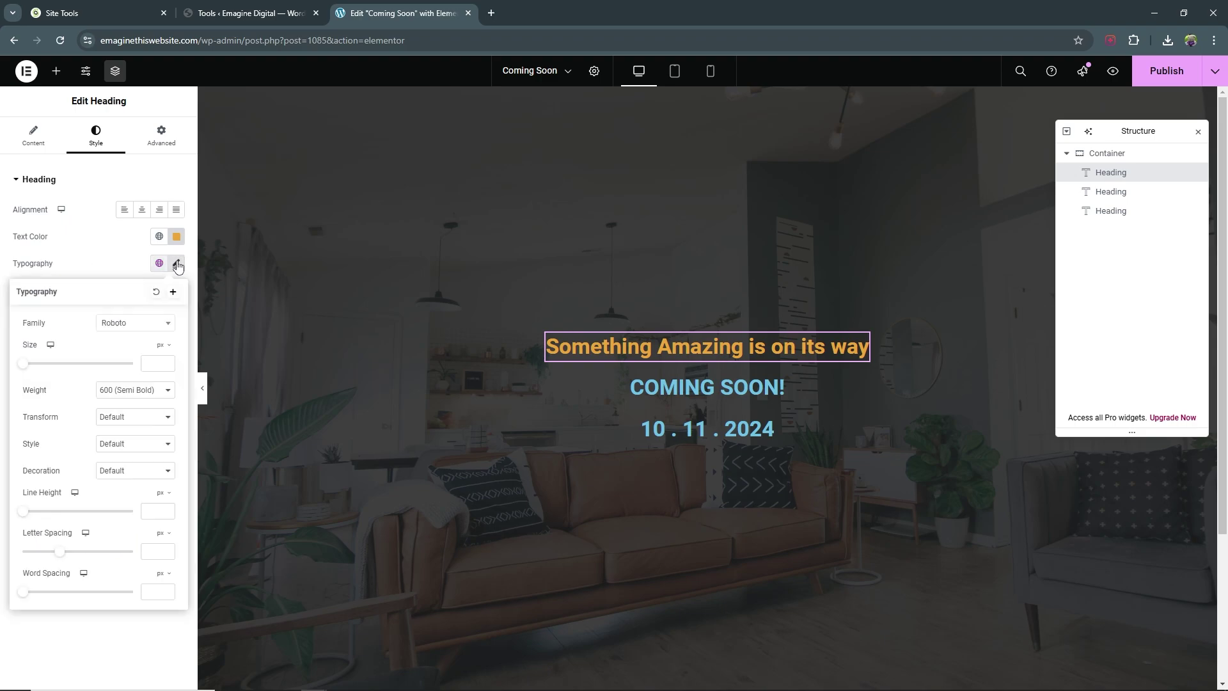
{"action": "left_click", "coordinate": [148, 328]}
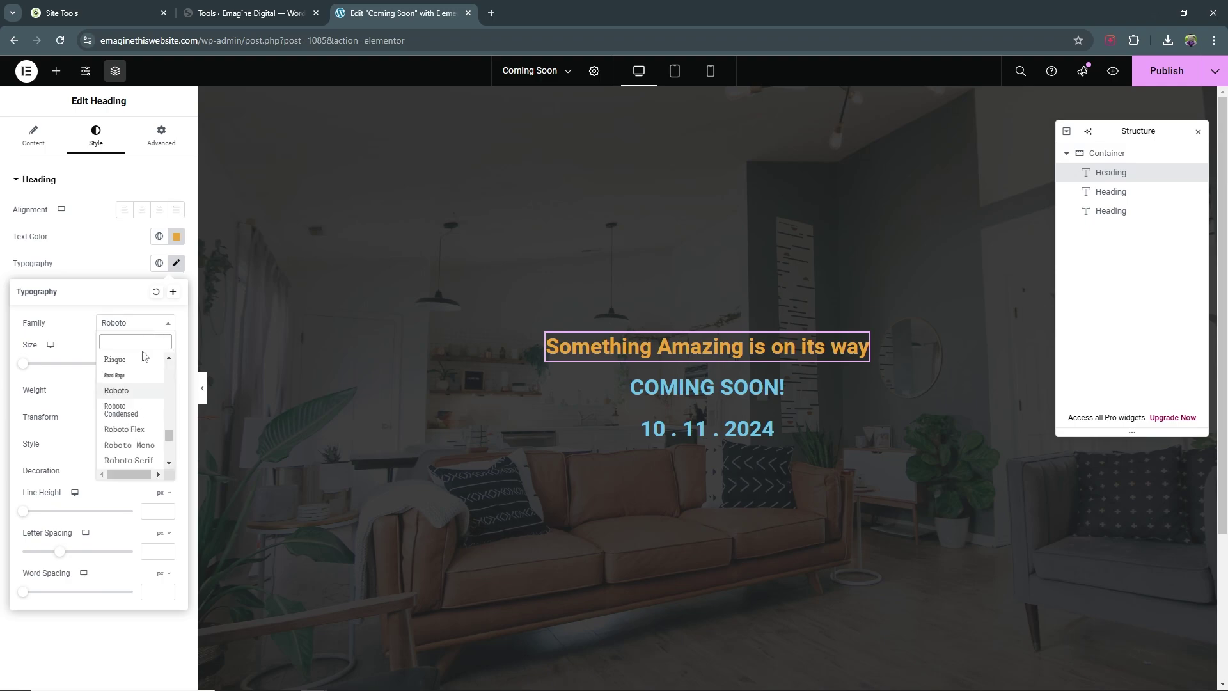
{"action": "type", "text": "georgia"}
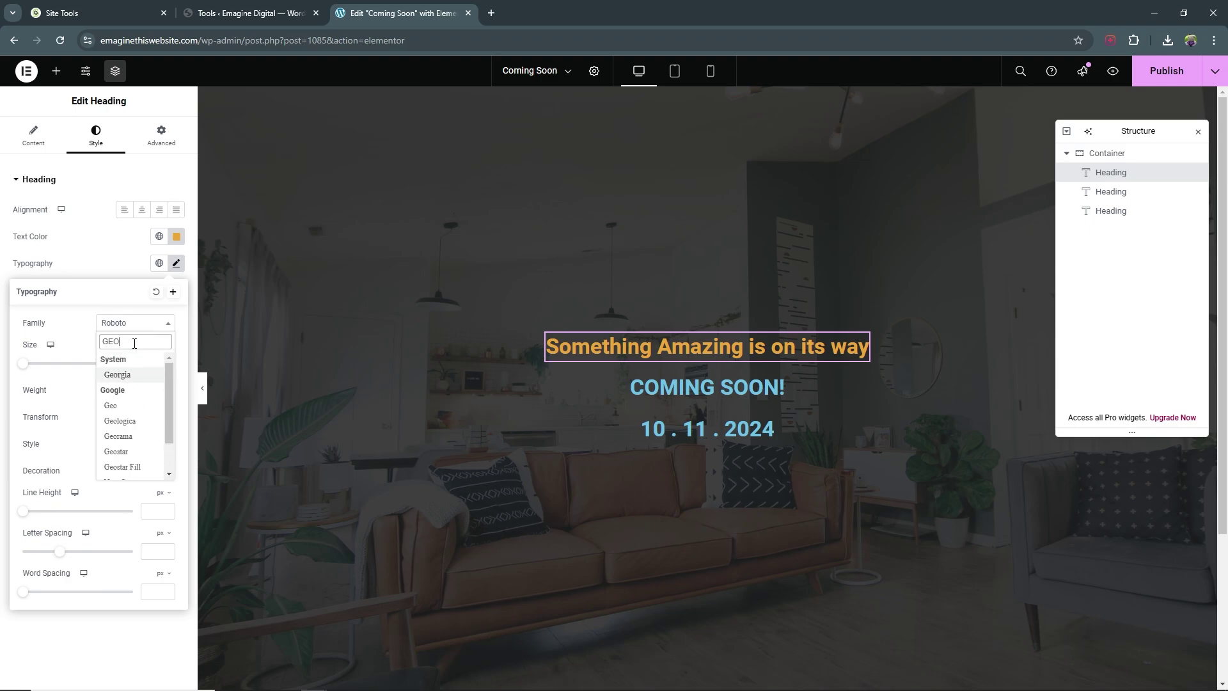
{"action": "left_click", "coordinate": [128, 379]}
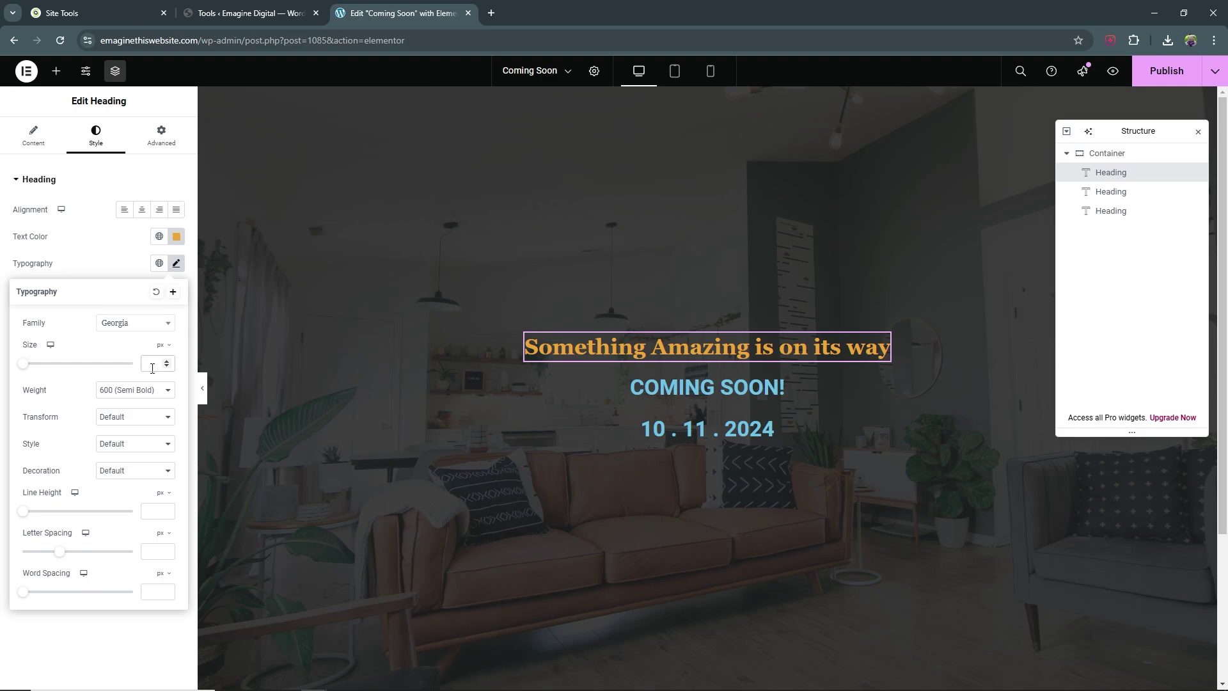
{"action": "type", "text": "22"}
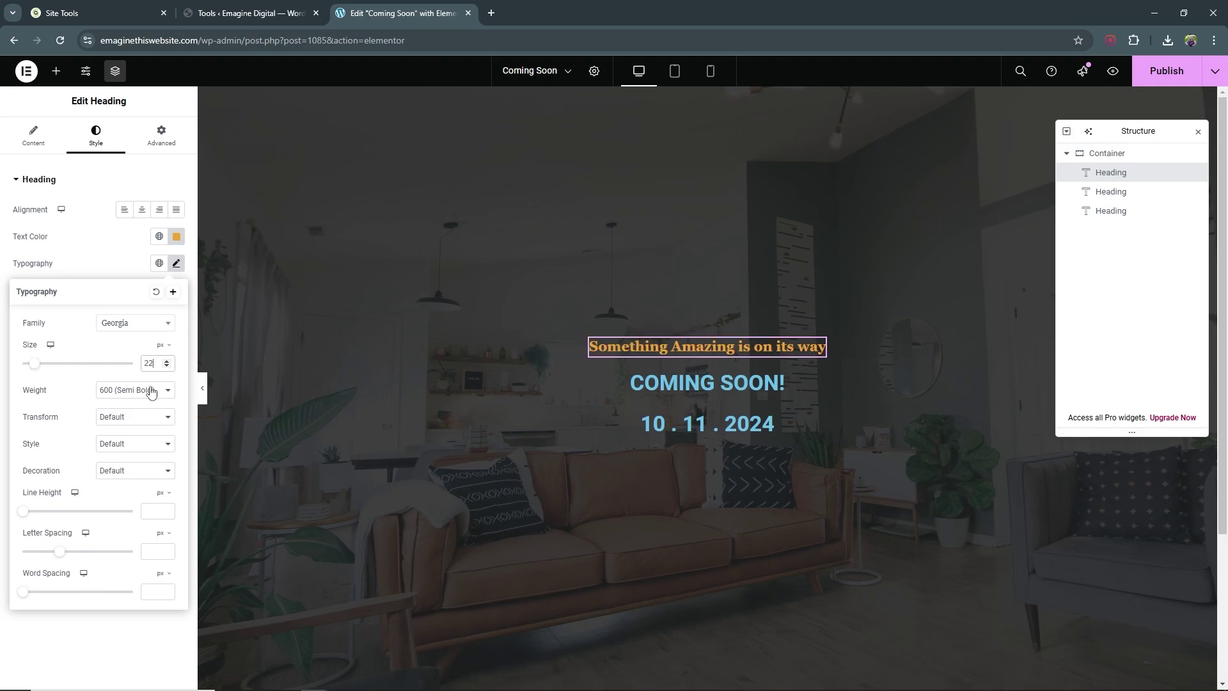
{"action": "left_click", "coordinate": [143, 392]}
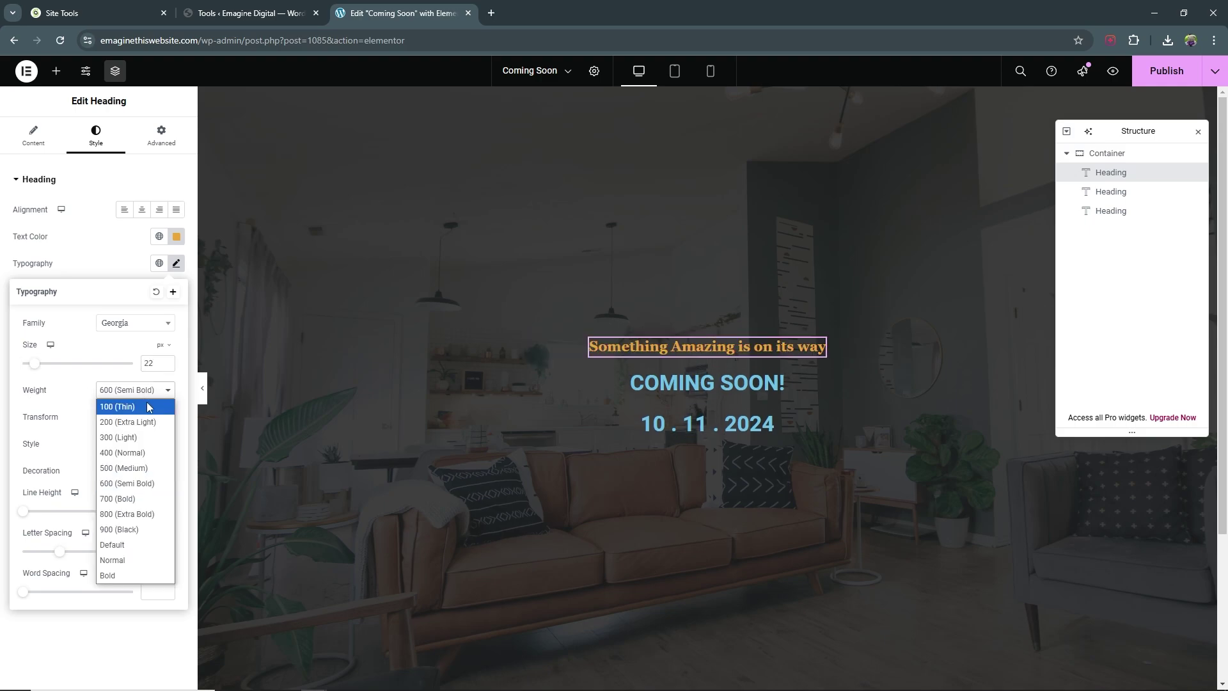
{"action": "left_click", "coordinate": [147, 469]}
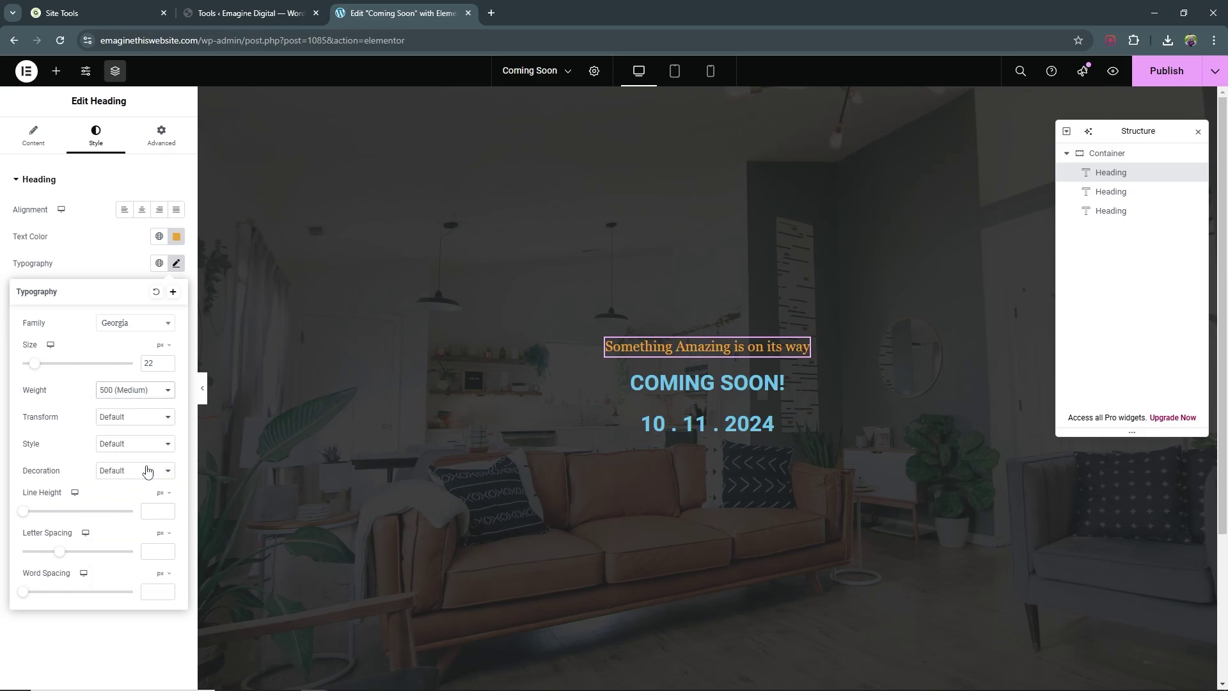
Step: Change the "COMING SOON!" heading's text colour to a near-white shade
{"action": "left_click", "coordinate": [757, 383]}
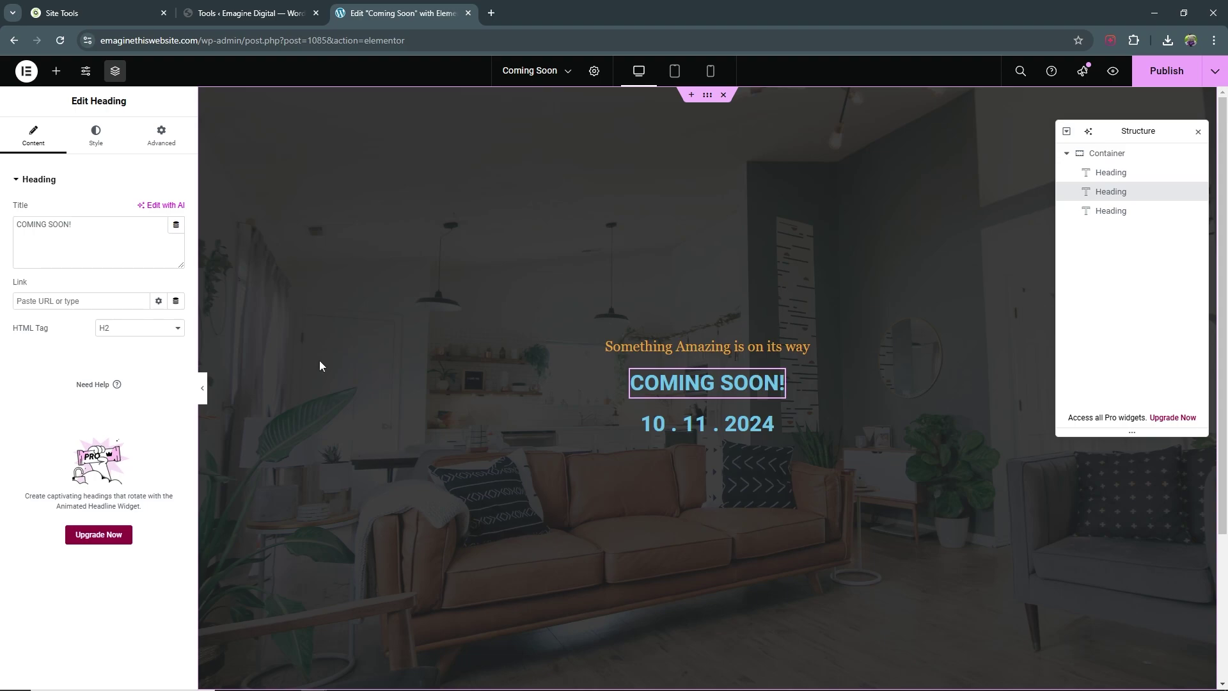
{"action": "left_click", "coordinate": [97, 138]}
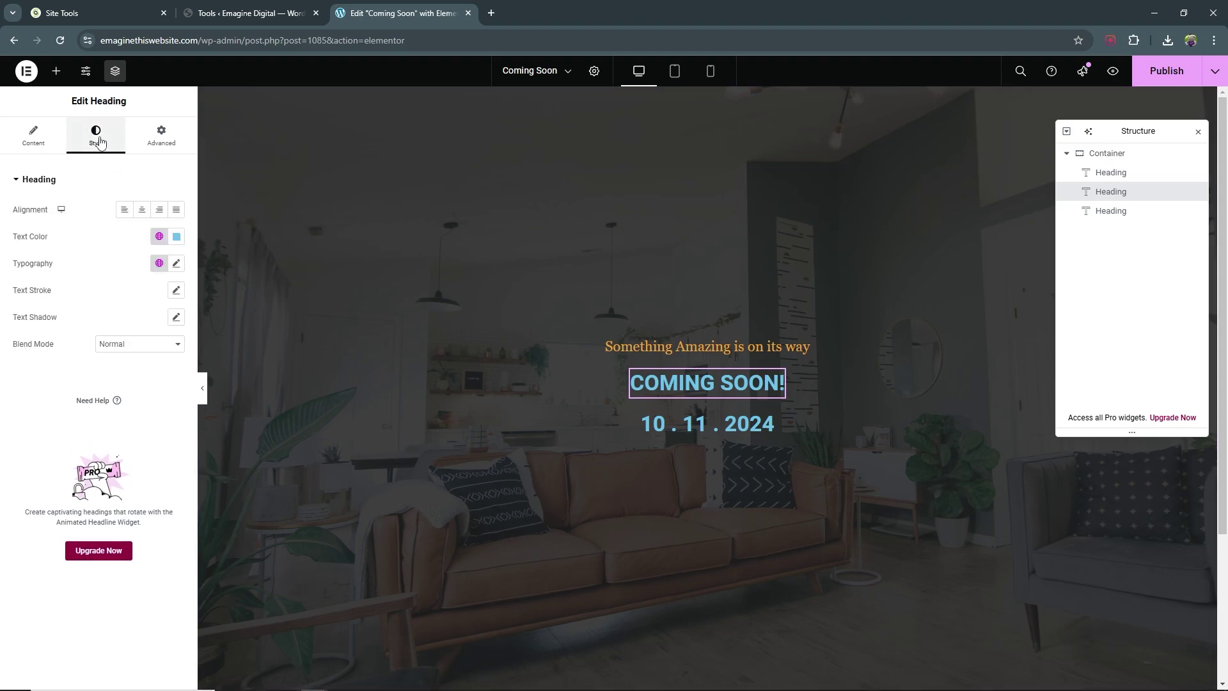
{"action": "left_click", "coordinate": [176, 236]}
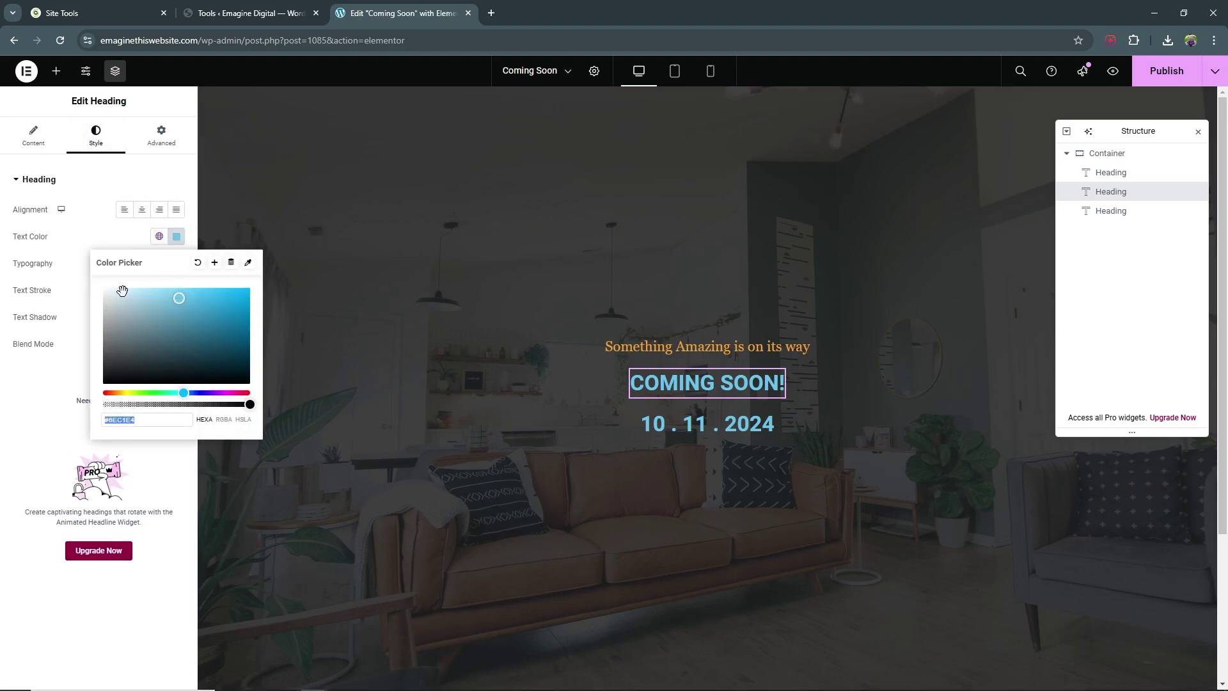
{"action": "left_click", "coordinate": [112, 300]}
{"action": "left_click", "coordinate": [30, 396]}
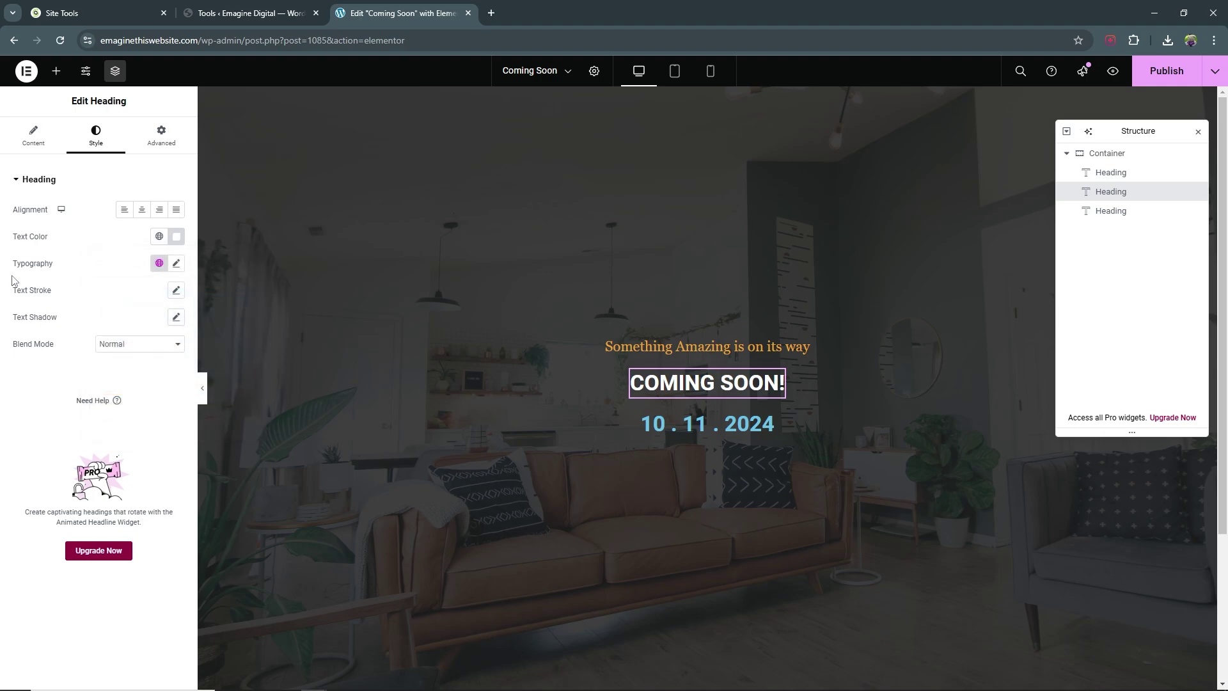
Step: Set the "COMING SOON!" heading's typography to Akshar, weight 800 (Extra Bold), size 135 px
{"action": "left_click", "coordinate": [176, 264]}
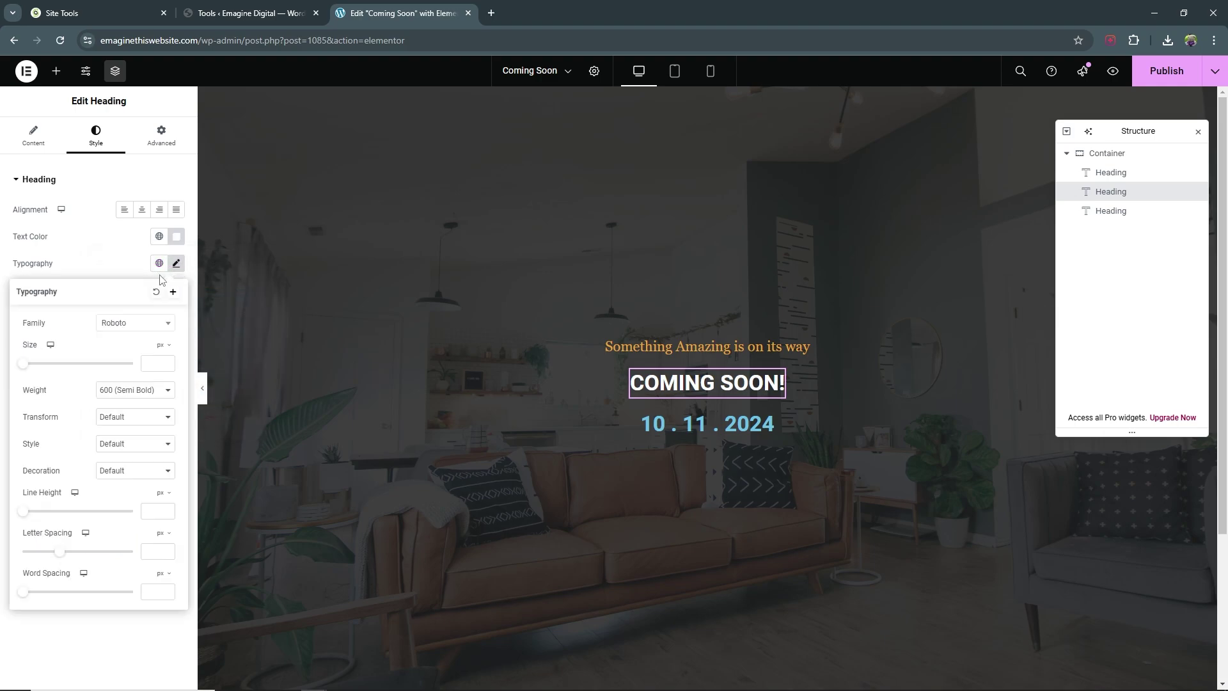
{"action": "left_click", "coordinate": [128, 321]}
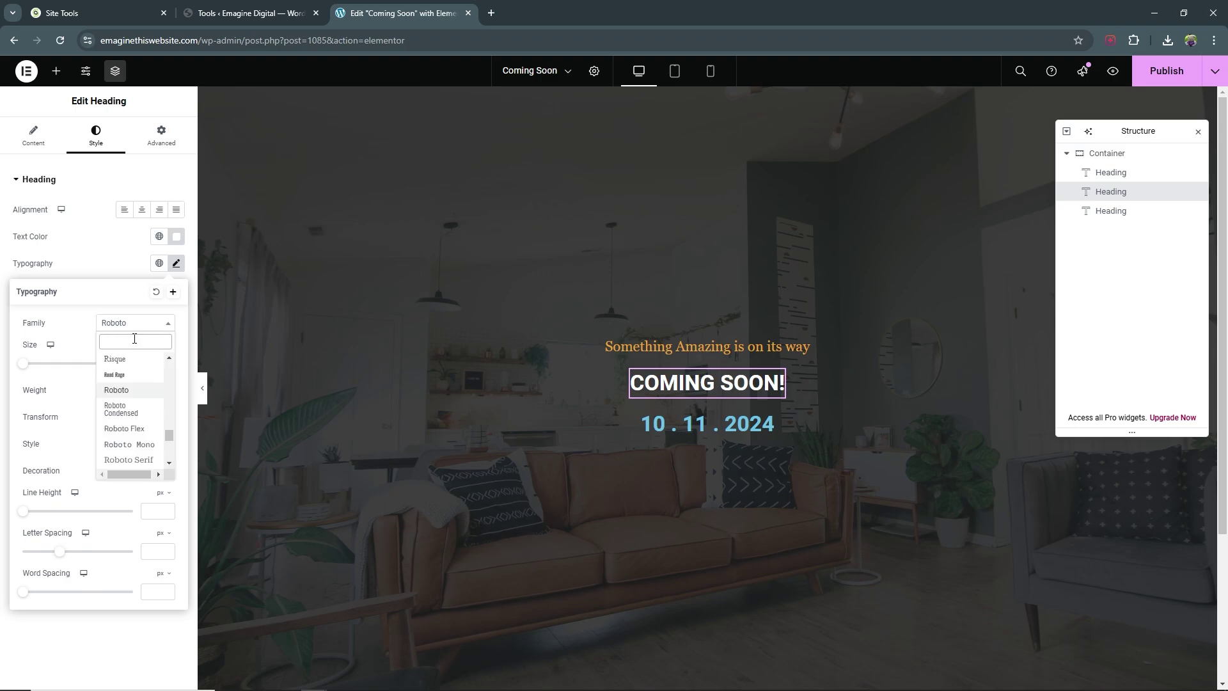
{"action": "type", "text": "AKSH"}
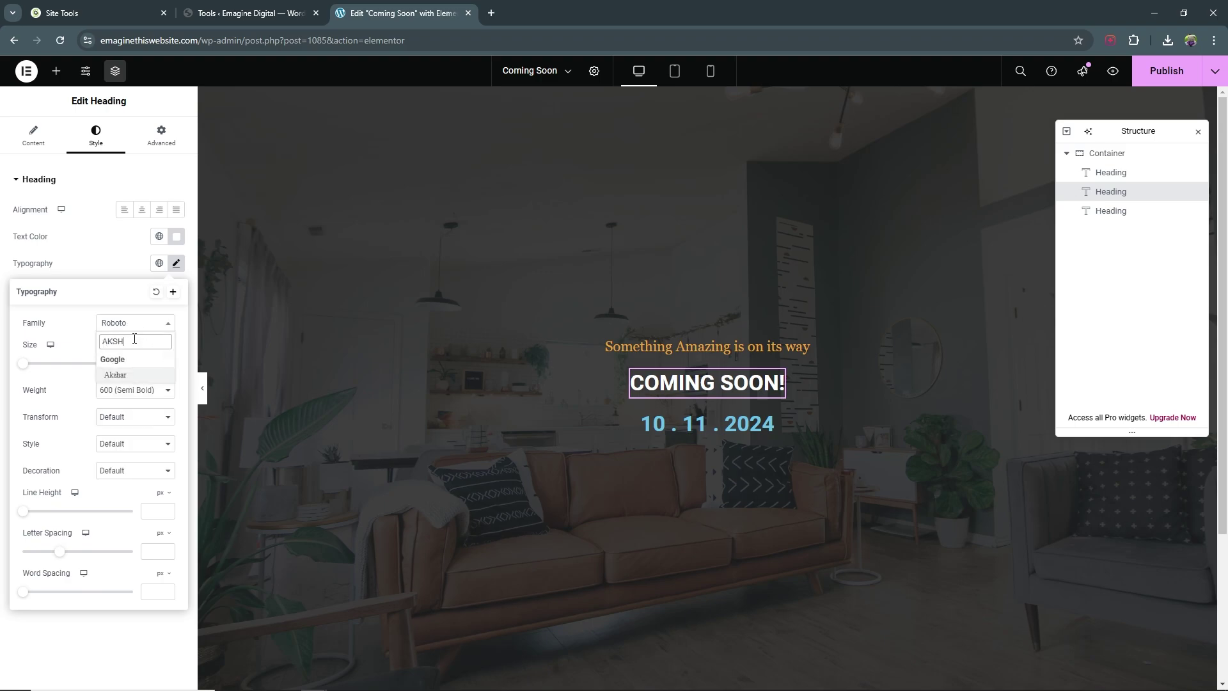
{"action": "left_click", "coordinate": [139, 375]}
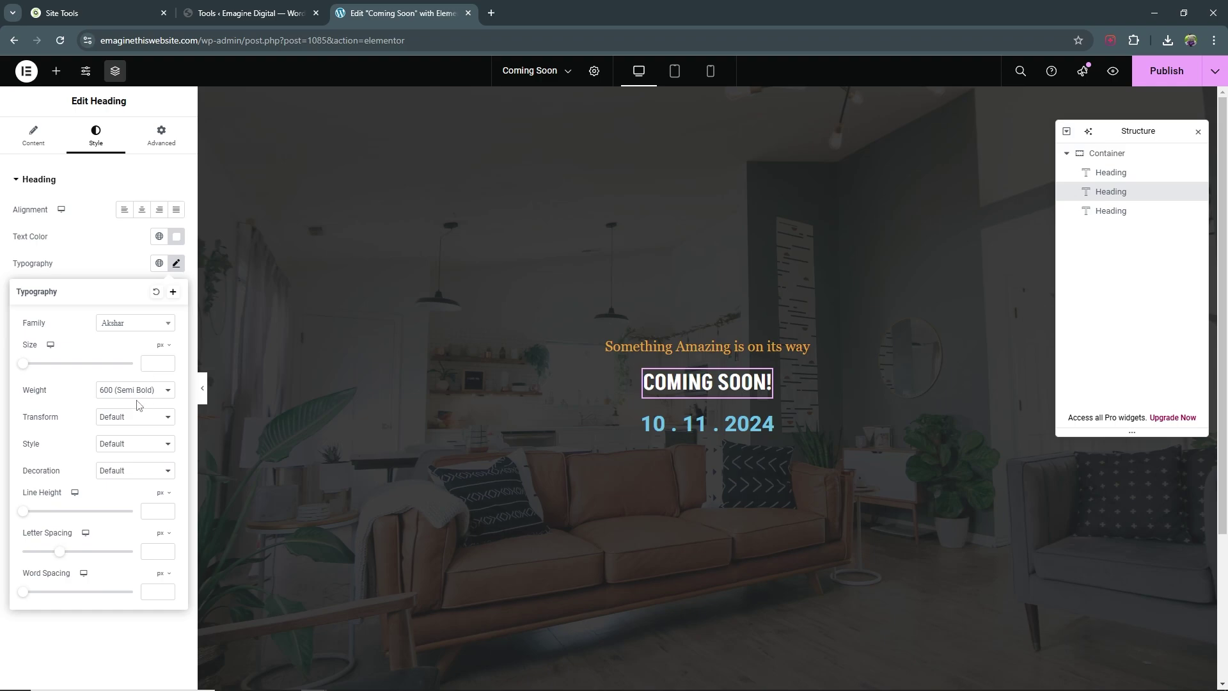
{"action": "left_click", "coordinate": [146, 394]}
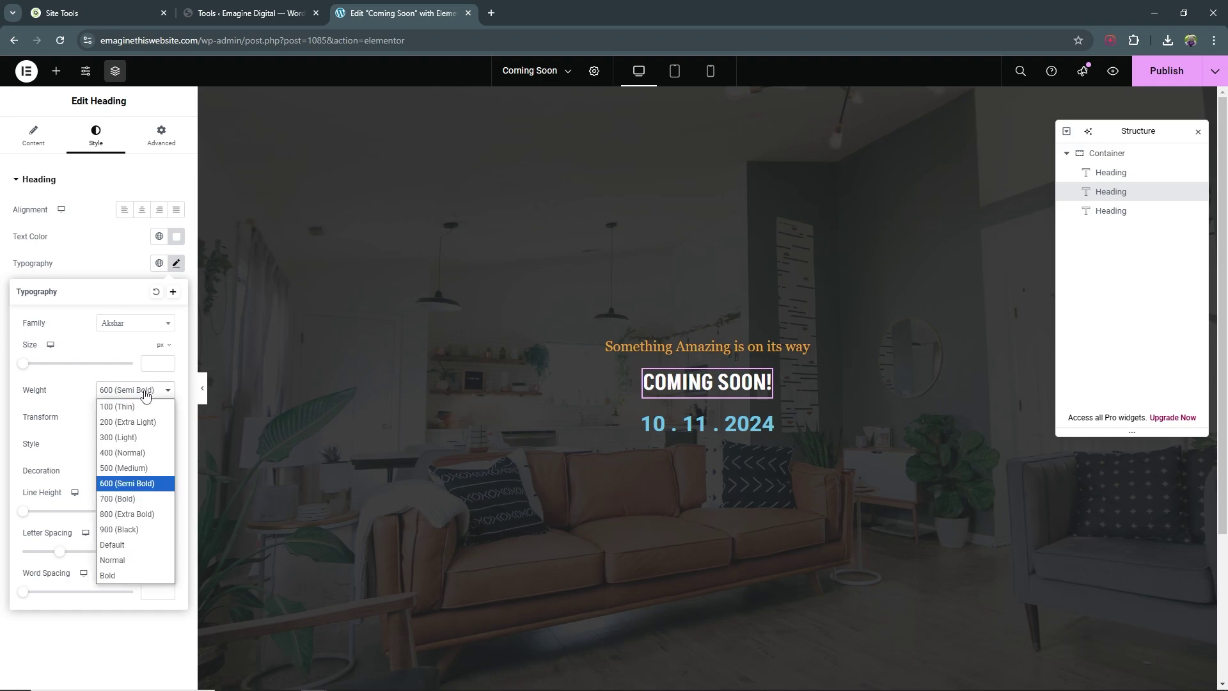
{"action": "left_click", "coordinate": [163, 515]}
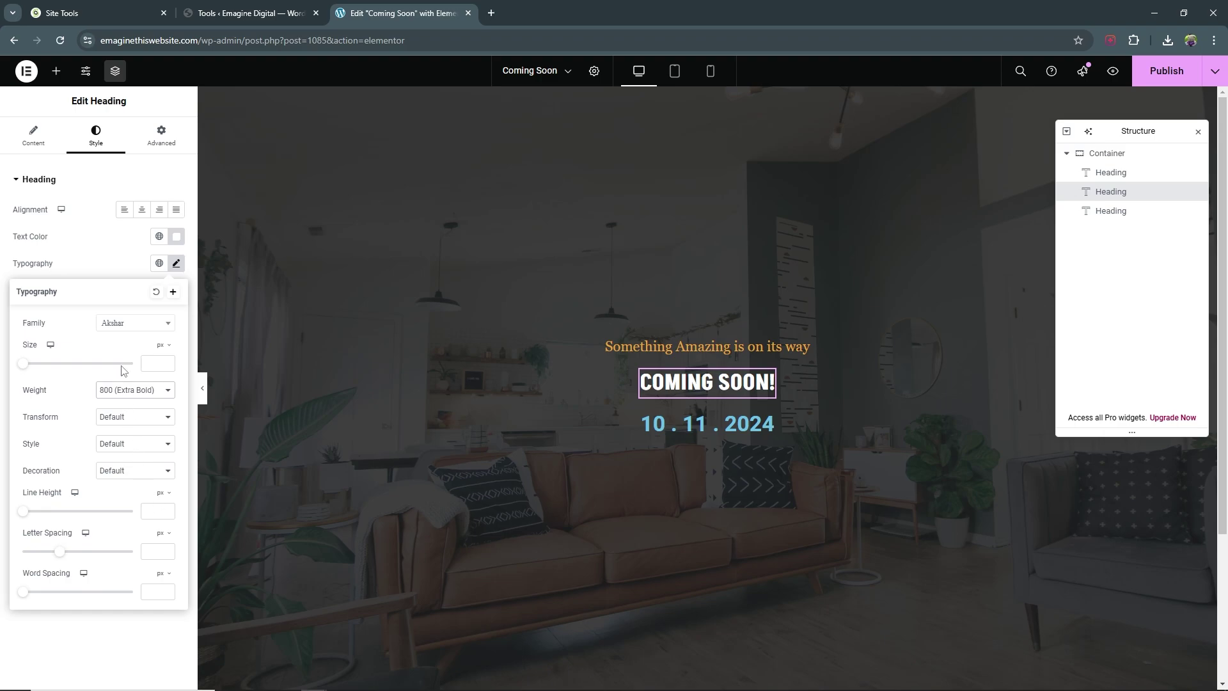
{"action": "left_click", "coordinate": [156, 362]}
{"action": "type", "text": "130"}
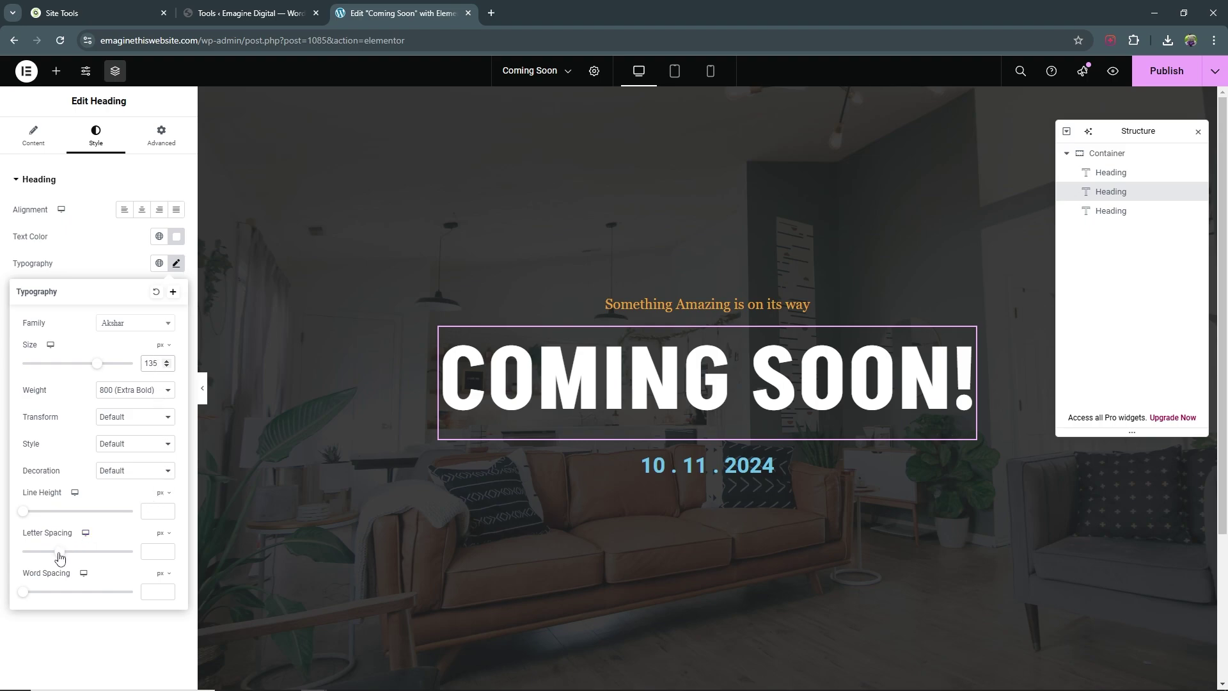
Step: Set the "COMING SOON!" heading's weight to 200 (Extra Light) and its letter spacing to 15 px
{"action": "left_click_drag", "start_coordinate": [60, 557], "coordinate": [109, 556]}
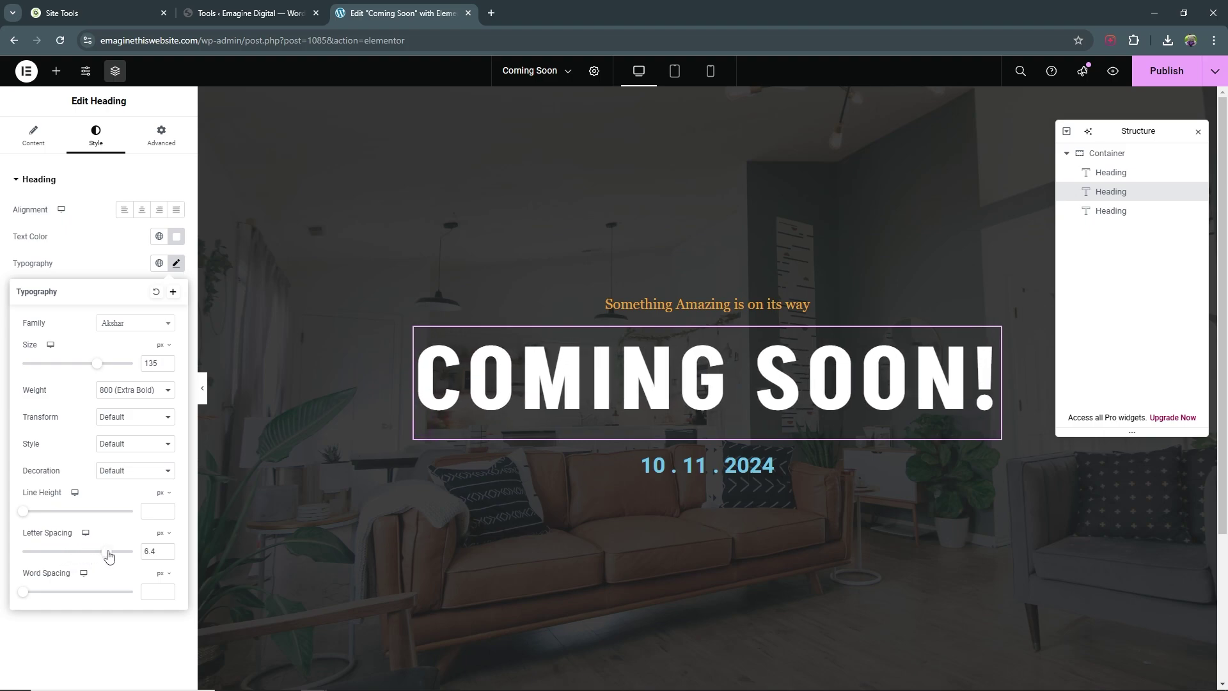
{"action": "left_click", "coordinate": [149, 392]}
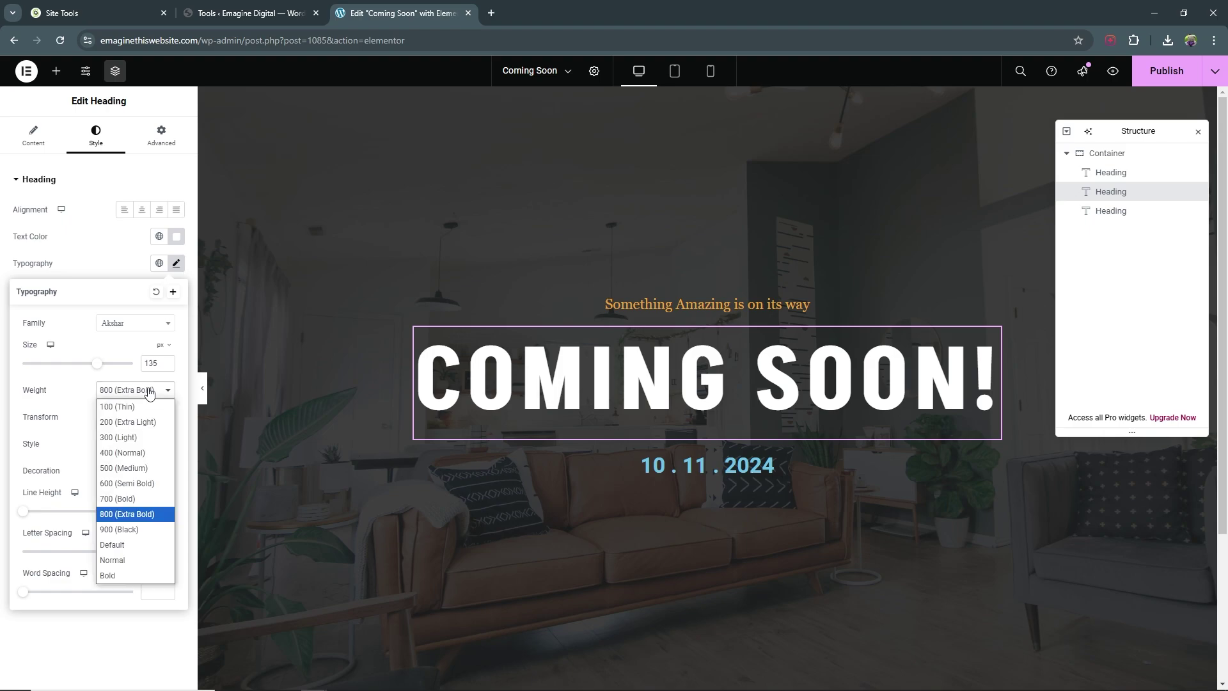
{"action": "left_click", "coordinate": [159, 422]}
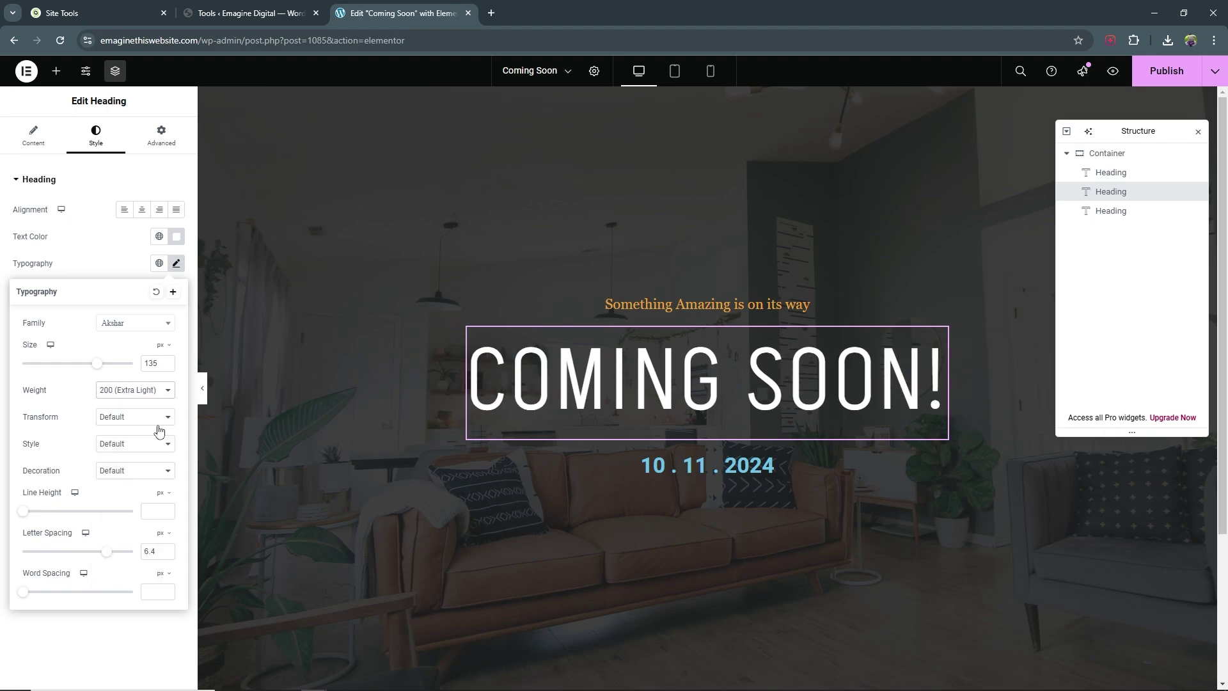
{"action": "double_click", "coordinate": [160, 551]}
{"action": "type", "text": "15"}
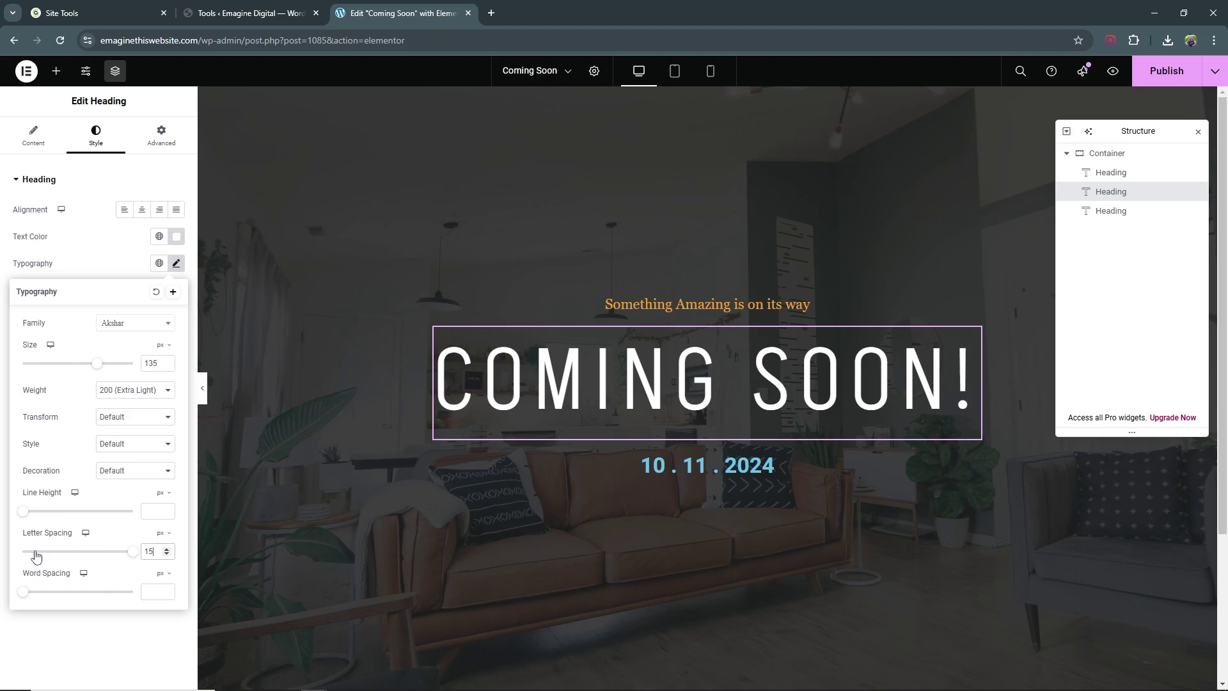
Step: Change the text colour of the "10 . 11 . 2024" date heading to white
{"action": "left_click", "coordinate": [742, 471]}
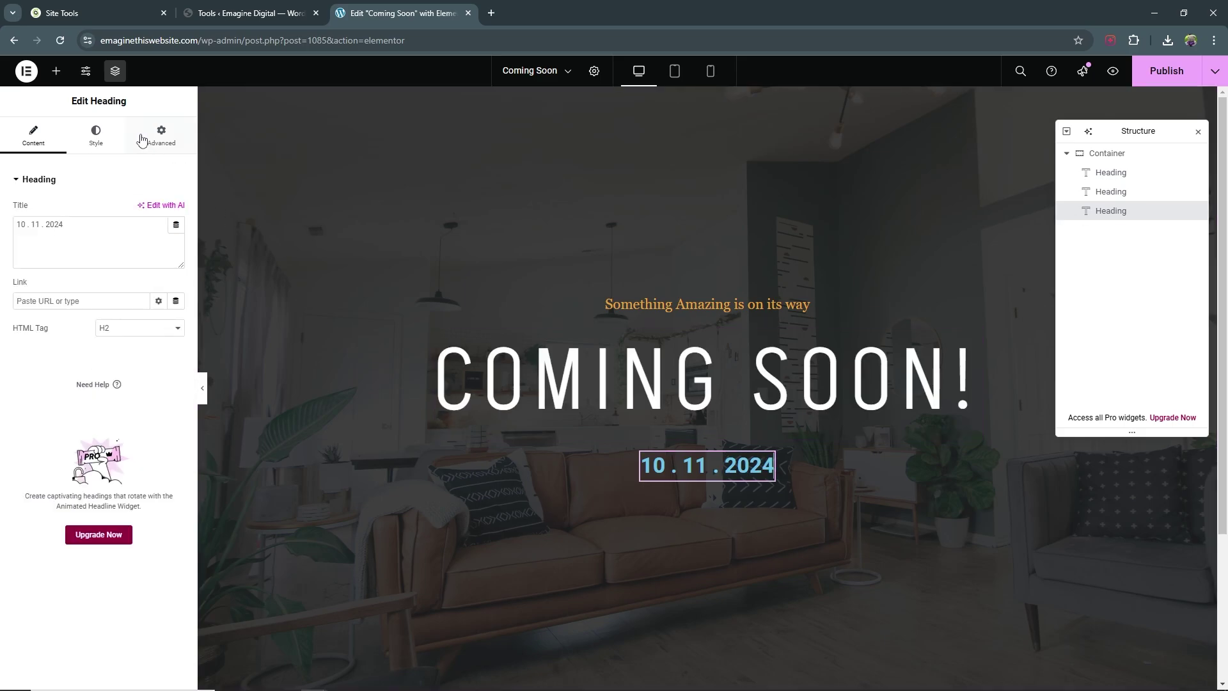
{"action": "left_click", "coordinate": [105, 142]}
{"action": "left_click", "coordinate": [176, 236]}
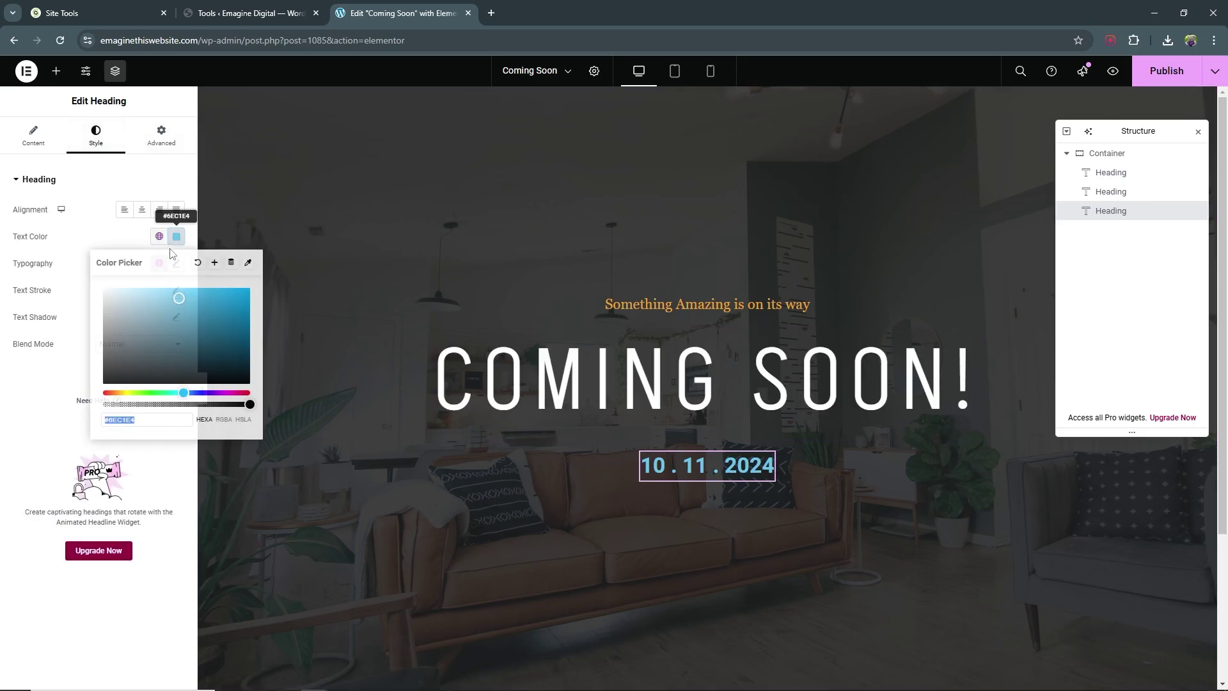
{"action": "left_click_drag", "start_coordinate": [132, 298], "coordinate": [104, 289]}
{"action": "left_click", "coordinate": [52, 430]}
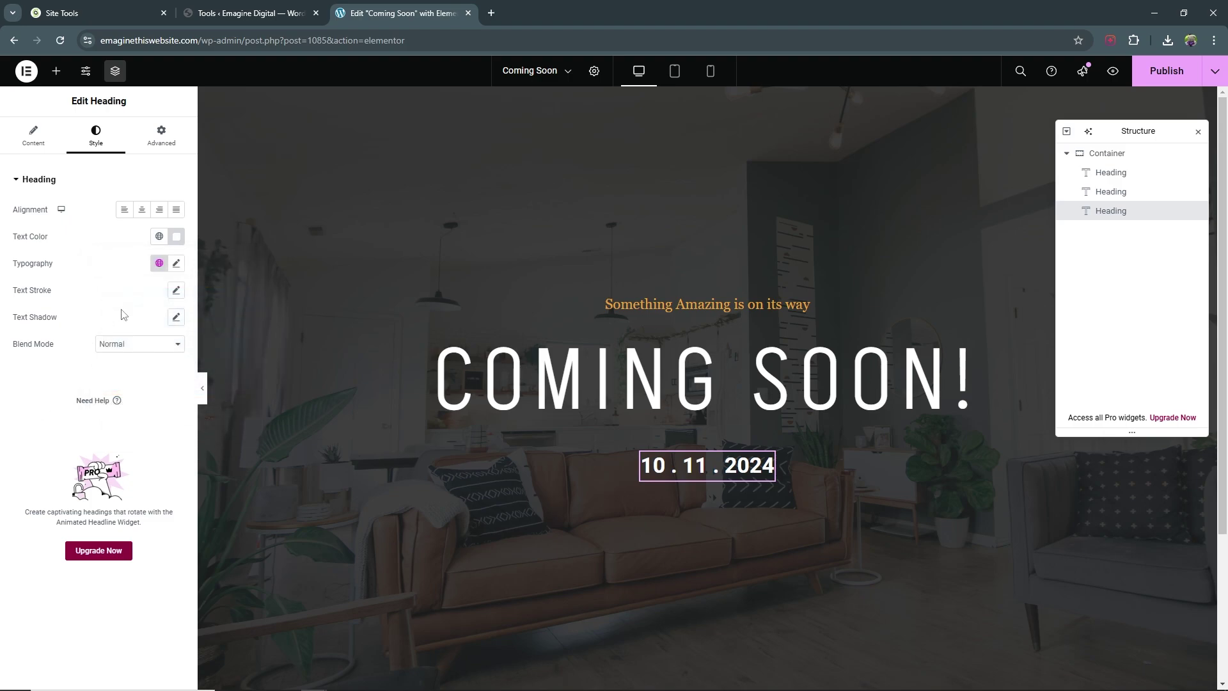
Step: Set the "10 . 11 . 2024" date heading's typography to weight 300 (Light) and size 35 px
{"action": "left_click", "coordinate": [178, 264]}
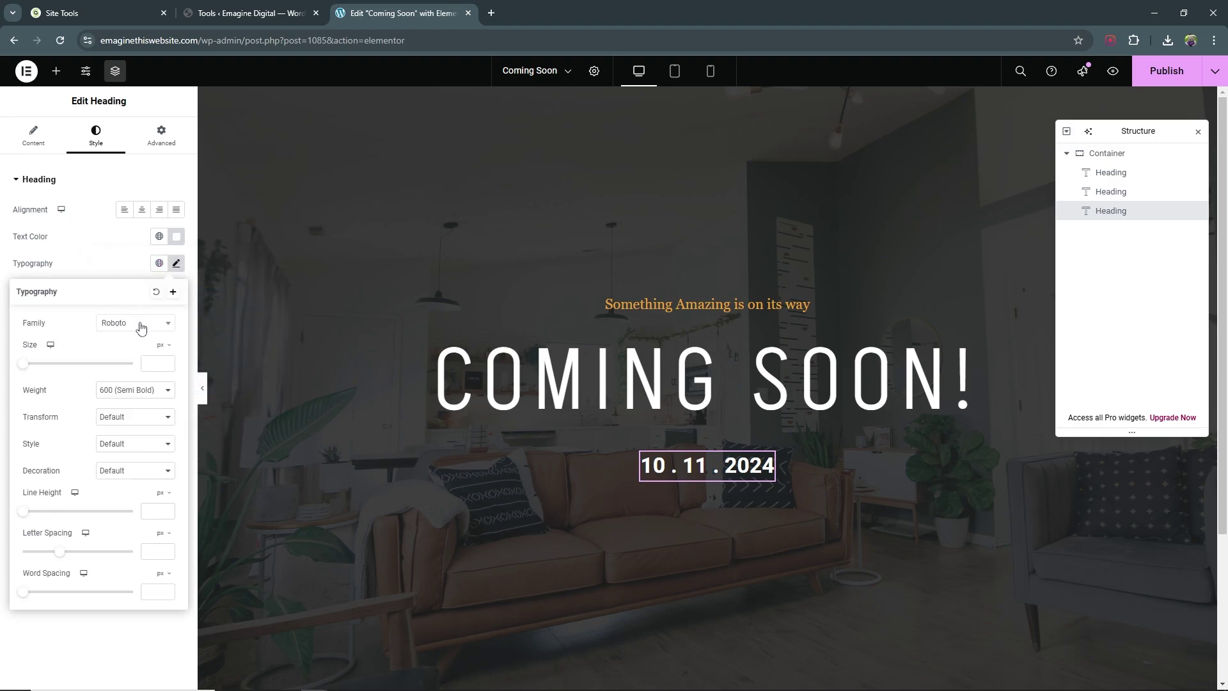
{"action": "left_click", "coordinate": [150, 392]}
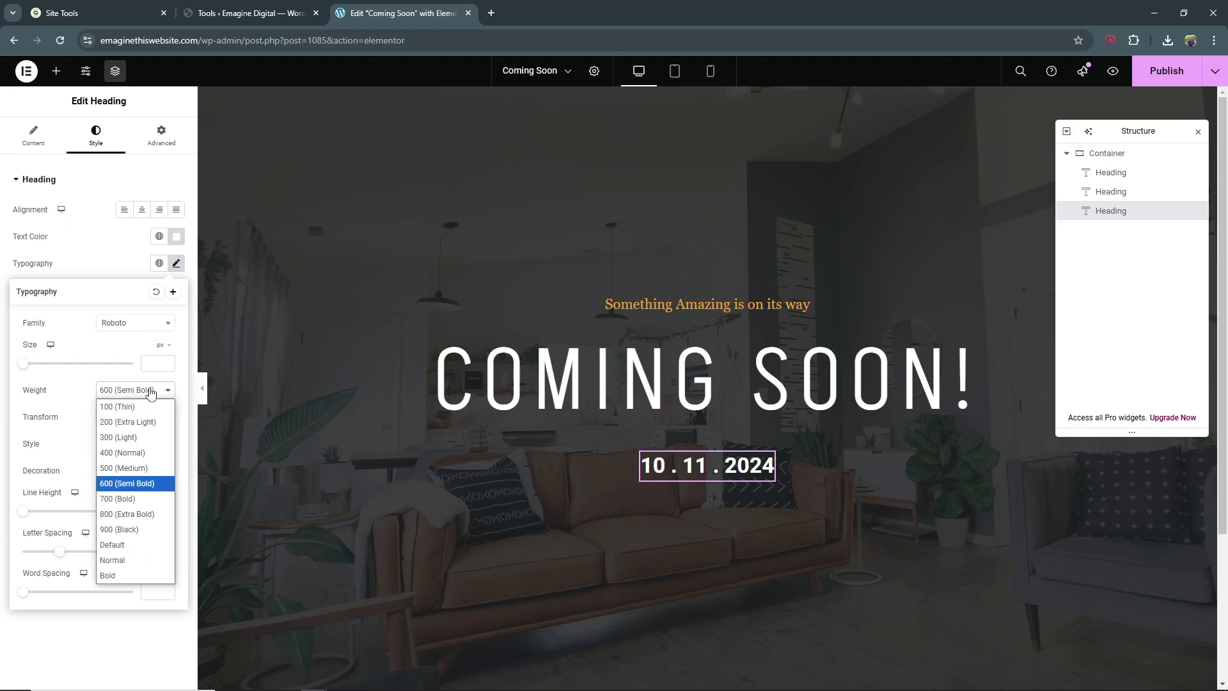
{"action": "left_click", "coordinate": [139, 439]}
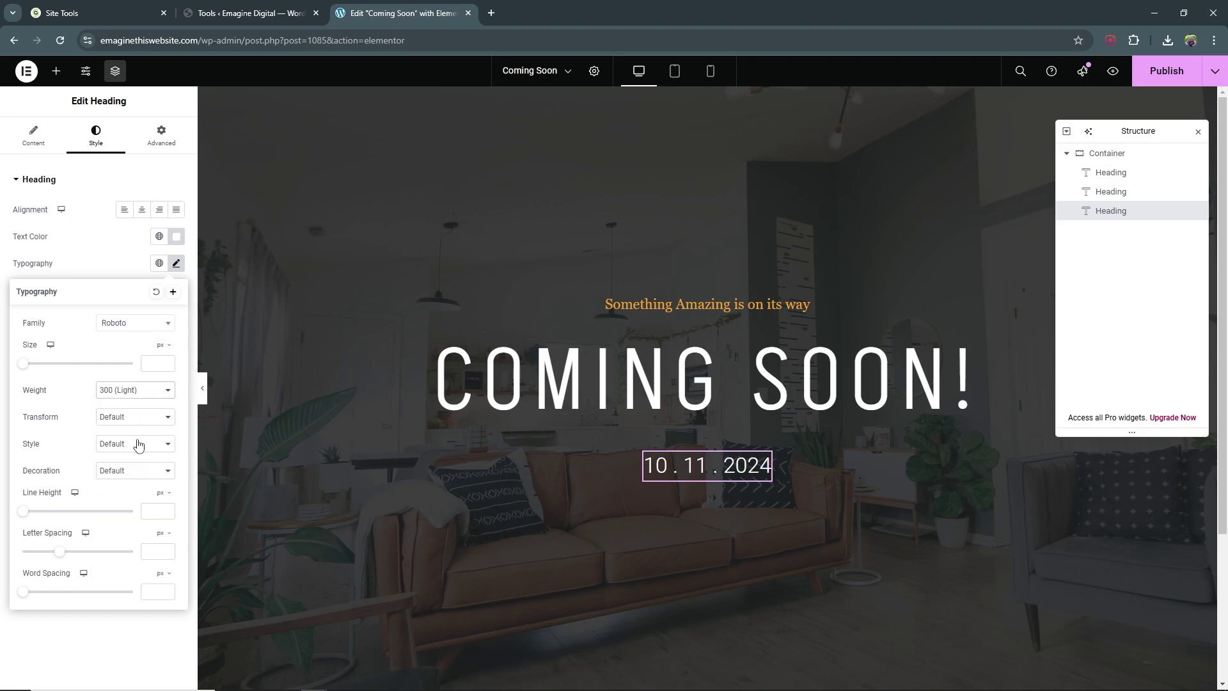
{"action": "left_click", "coordinate": [29, 365]}
{"action": "left_click_drag", "start_coordinate": [29, 365], "coordinate": [49, 365]}
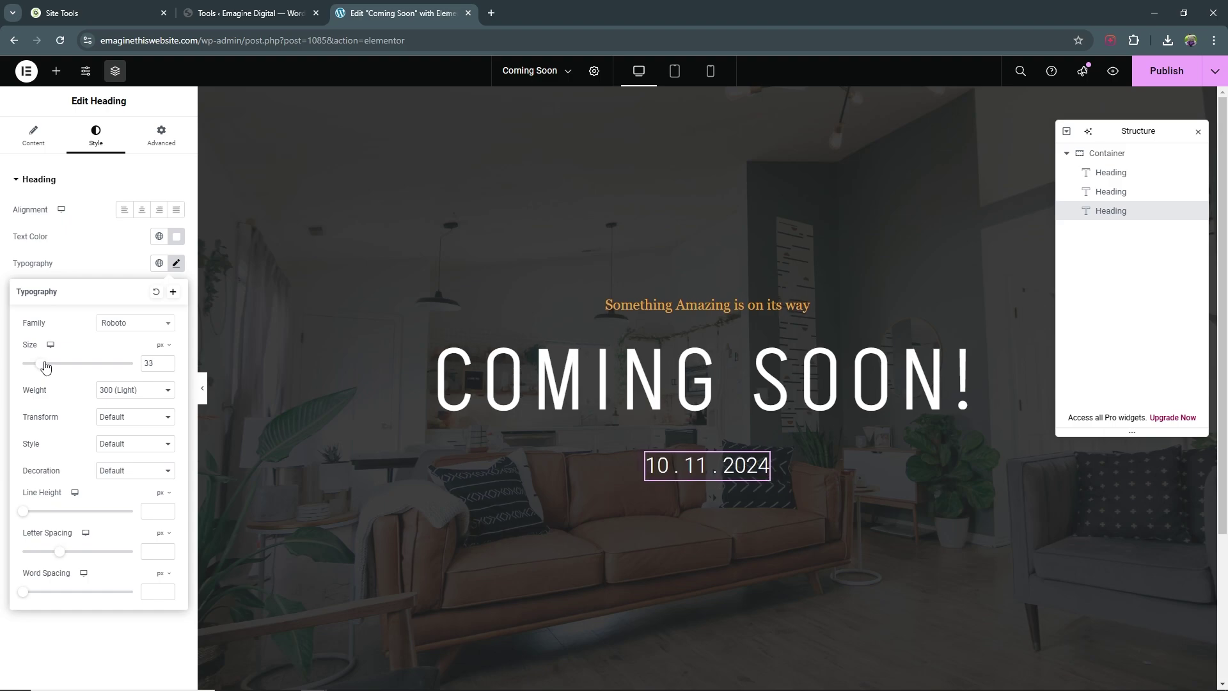
{"action": "left_click_drag", "start_coordinate": [165, 363], "coordinate": [135, 366]}
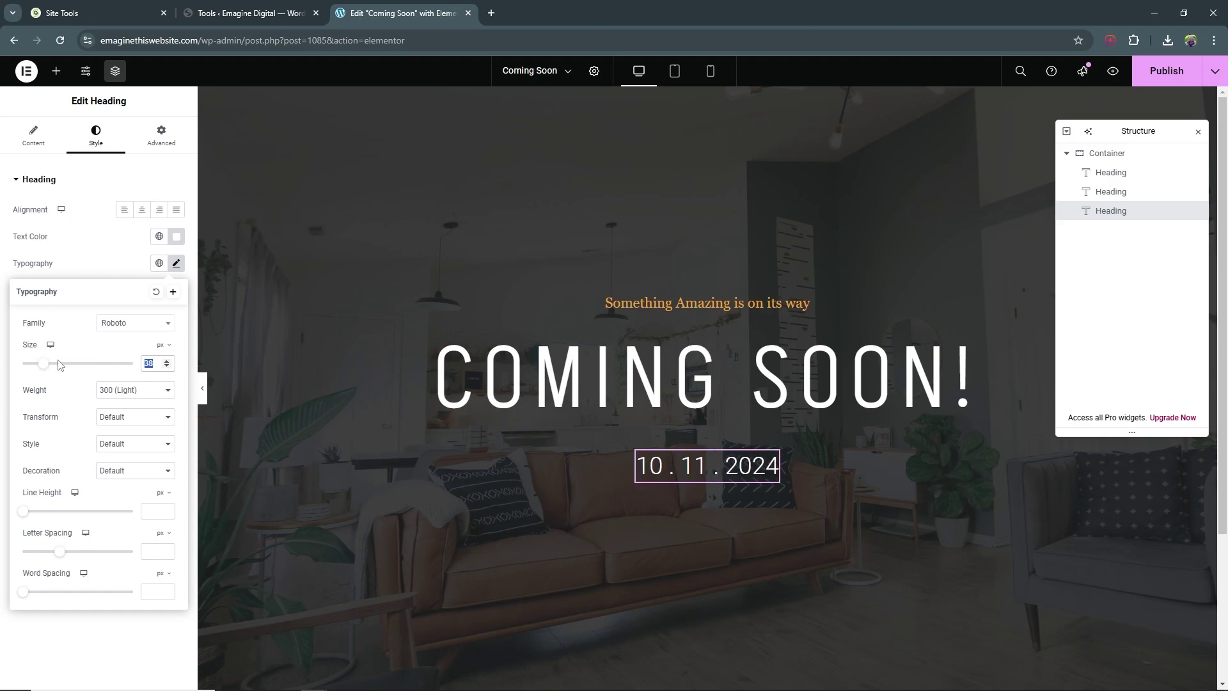
{"action": "type", "text": "35"}
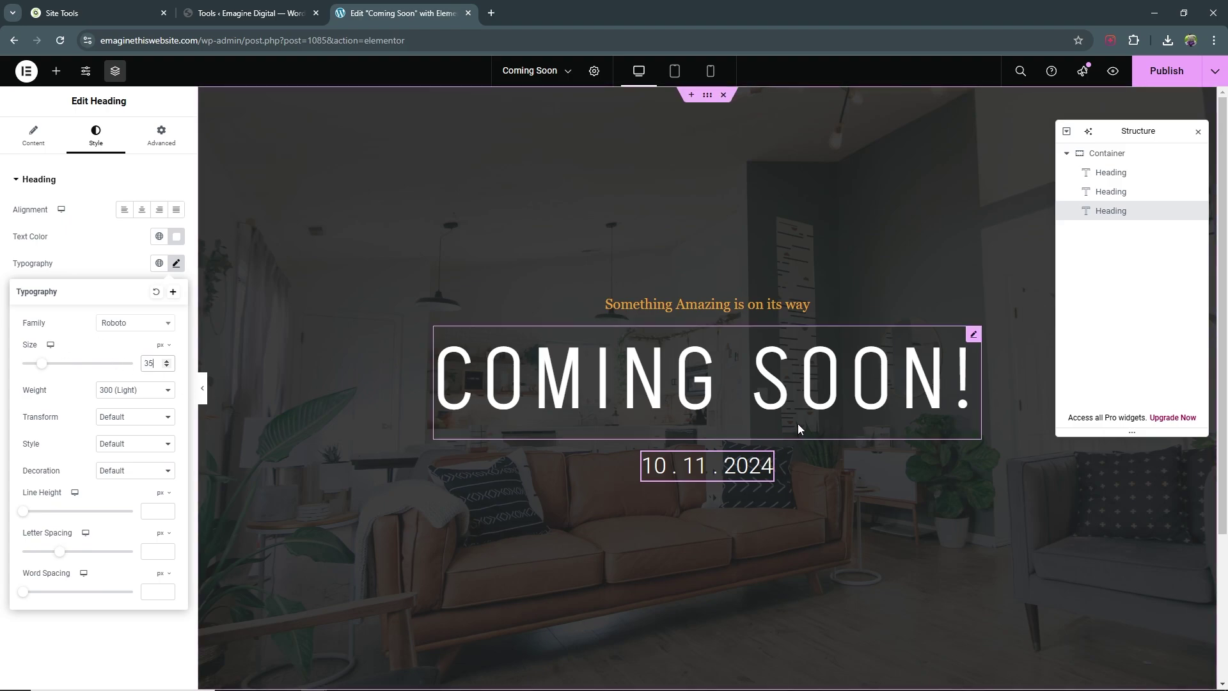
Step: Check the page at full width without the editing panel, and publish the template
{"action": "left_click", "coordinate": [204, 397]}
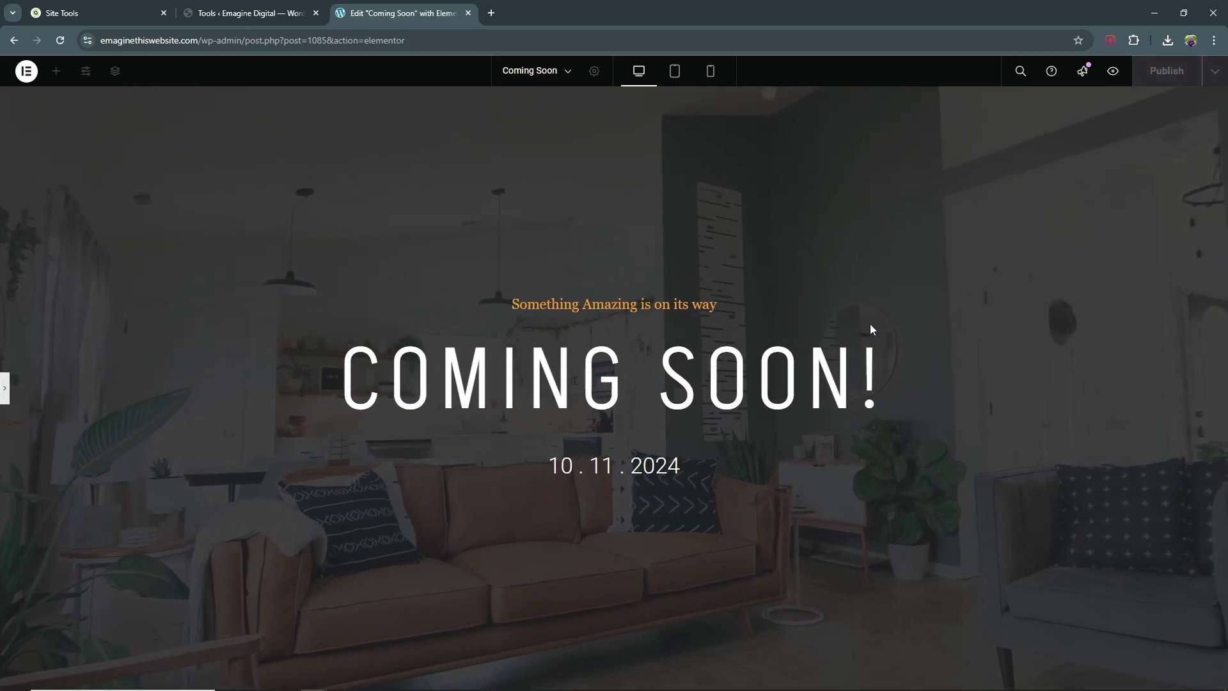
{"action": "left_click", "coordinate": [4, 388]}
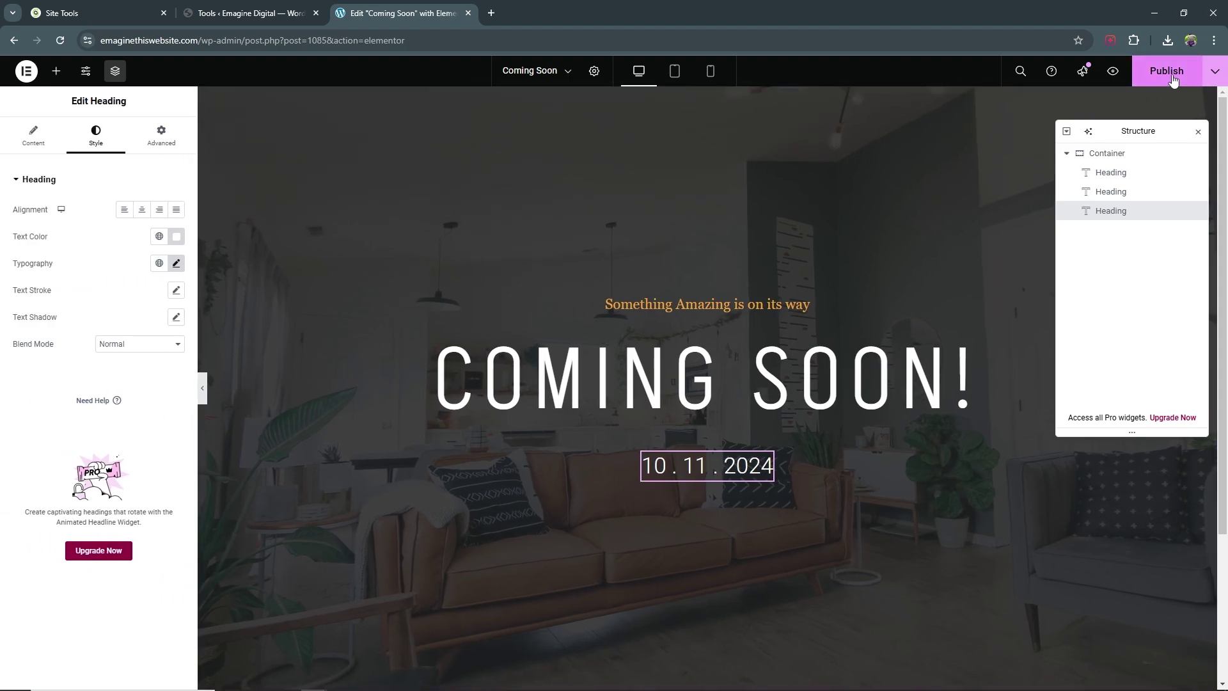
{"action": "left_click", "coordinate": [1168, 71]}
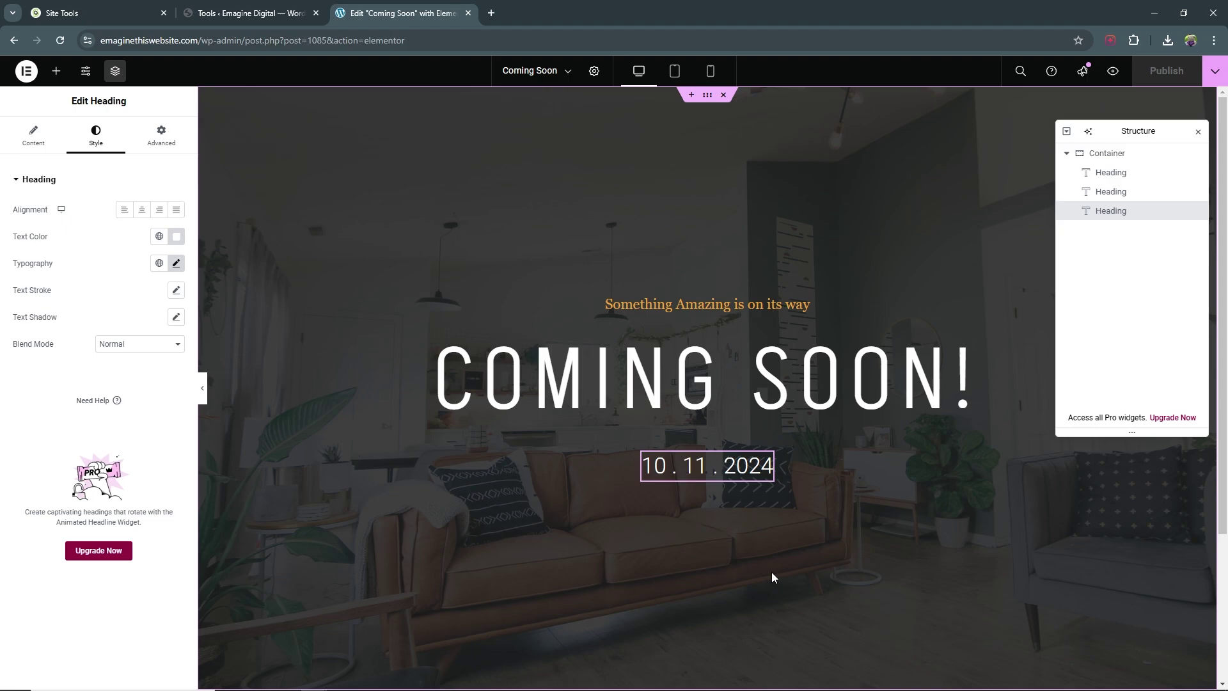
Step: Examine how the three headings fit in the tablet and mobile layouts
{"action": "left_click", "coordinate": [675, 72]}
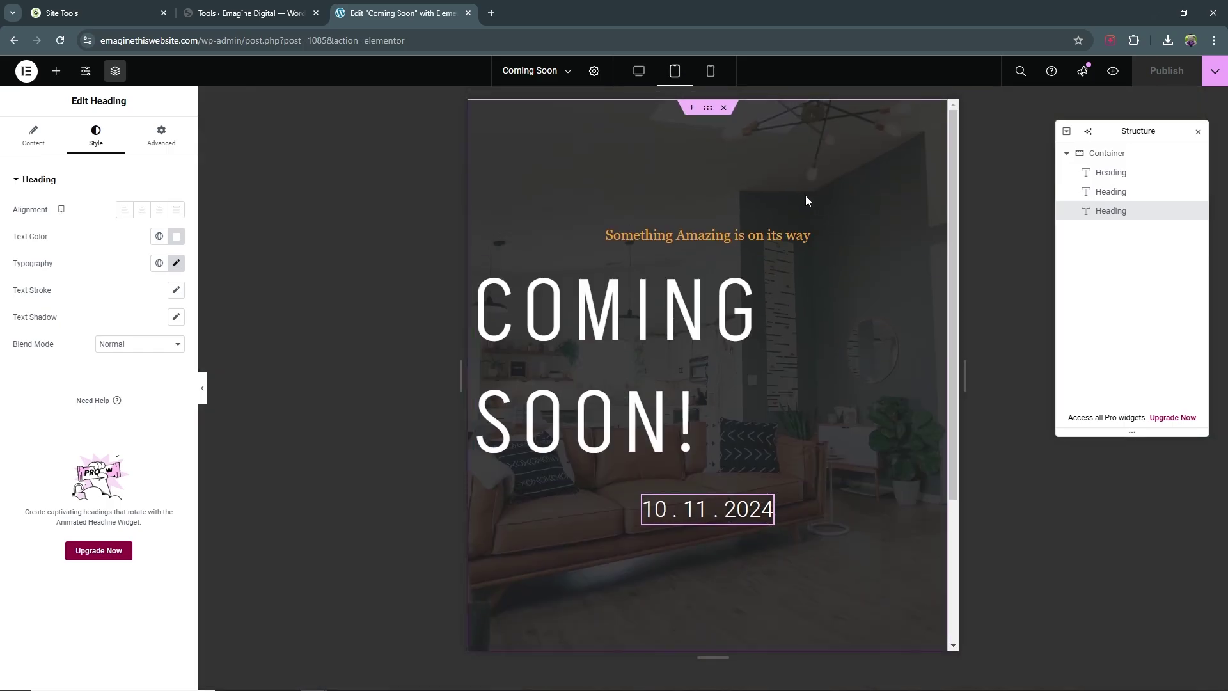
{"action": "mouse_move", "coordinate": [956, 156]}
{"action": "left_mouse_down"}
{"action": "mouse_move", "coordinate": [945, 362]}
{"action": "mouse_move", "coordinate": [946, 144]}
{"action": "left_mouse_up"}
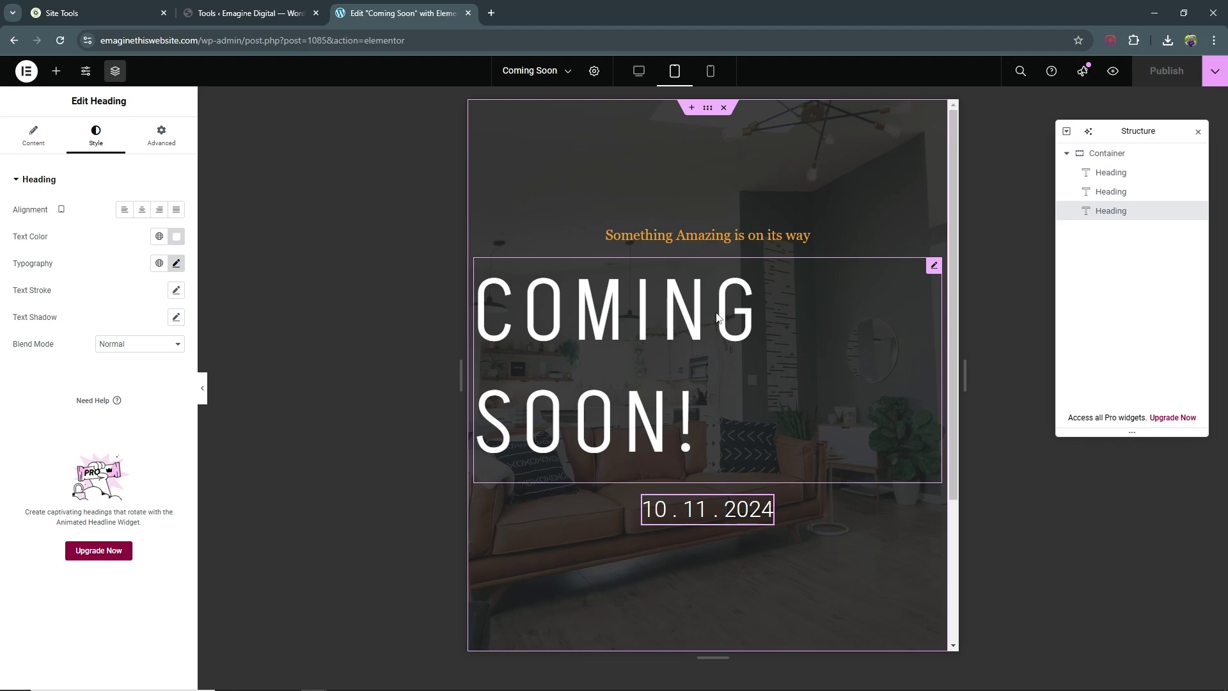
{"action": "left_click", "coordinate": [710, 71]}
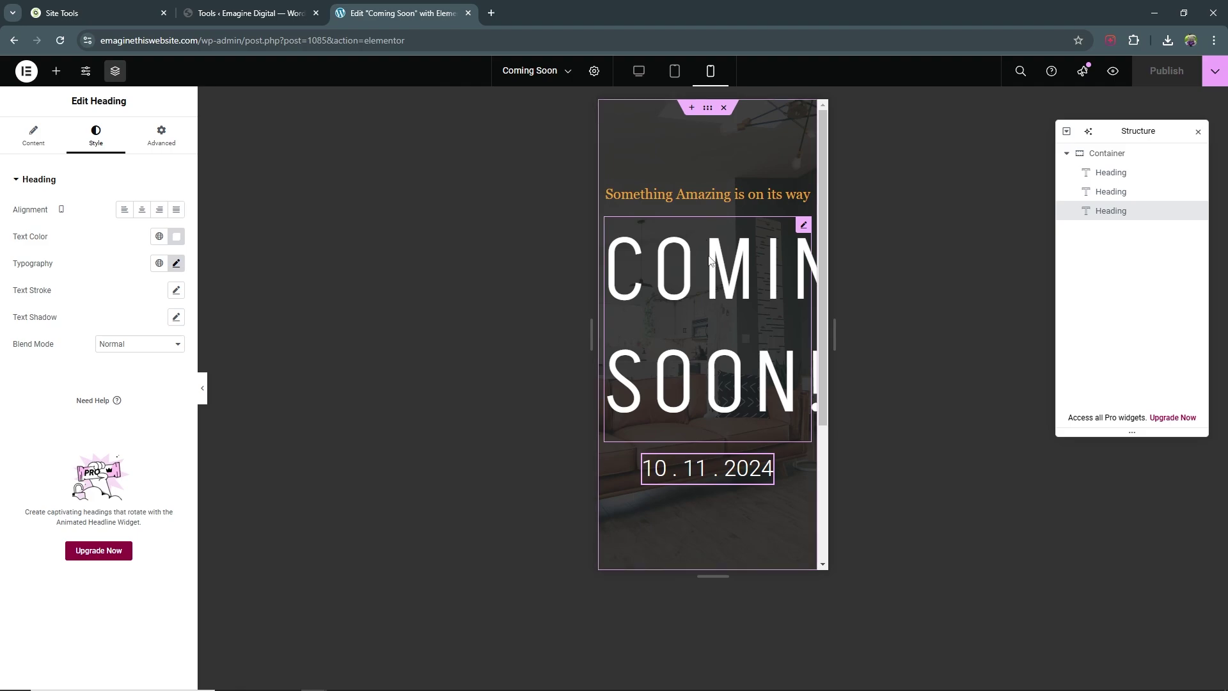
{"action": "left_click_drag", "start_coordinate": [822, 288], "coordinate": [856, 181]}
{"action": "scroll", "coordinate": [823, 218], "scroll_direction": "down", "scroll_amount": 2}
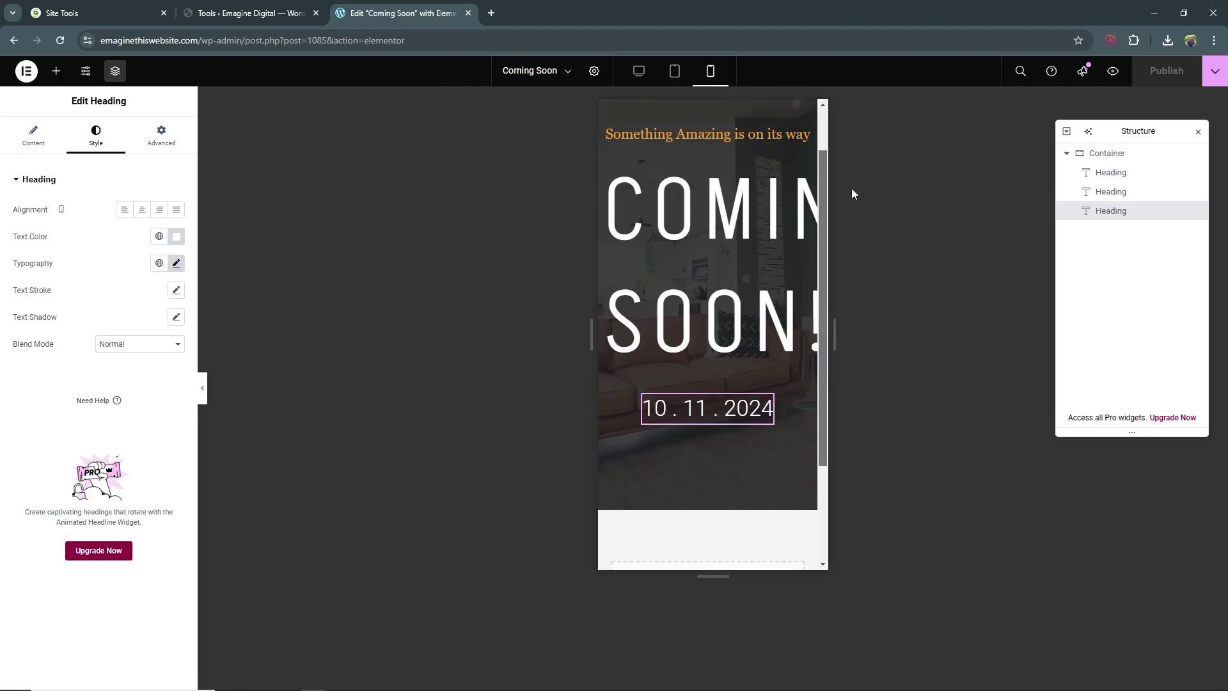
{"action": "scroll", "coordinate": [813, 308], "scroll_direction": "up", "scroll_amount": 2}
{"action": "left_click_drag", "start_coordinate": [812, 332], "coordinate": [898, 206]}
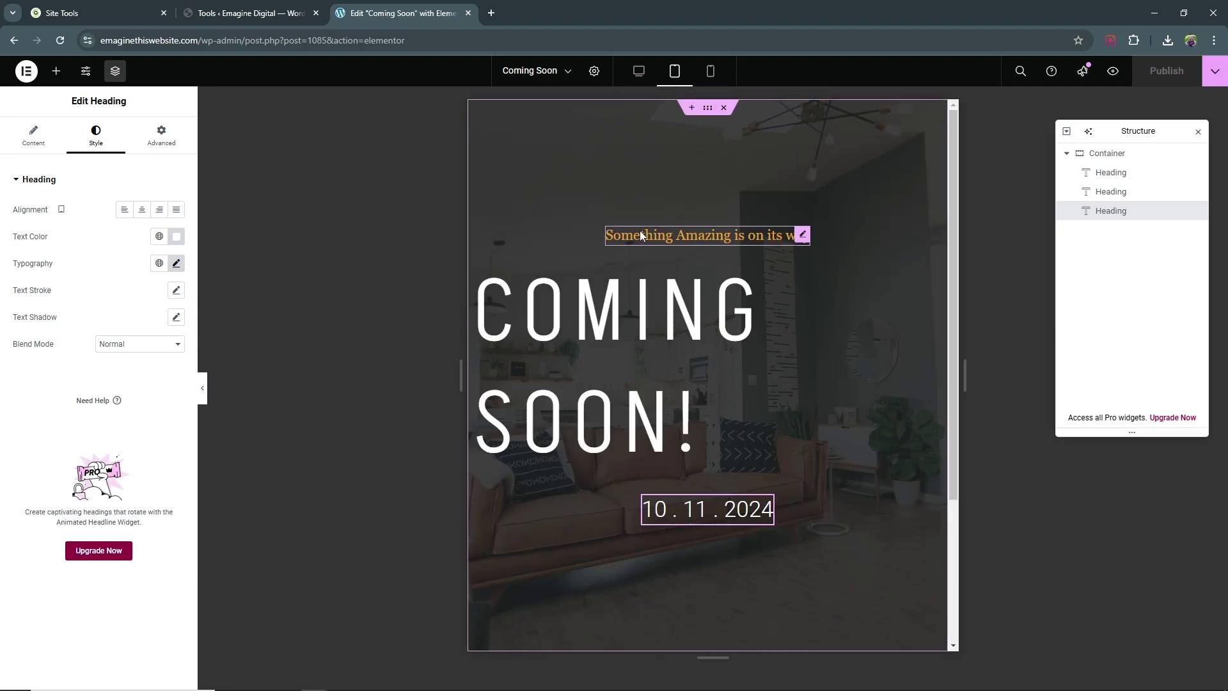
Step: Set the "COMING SOON!" heading's font size to 90 px for the tablet layout
{"action": "left_click", "coordinate": [742, 237]}
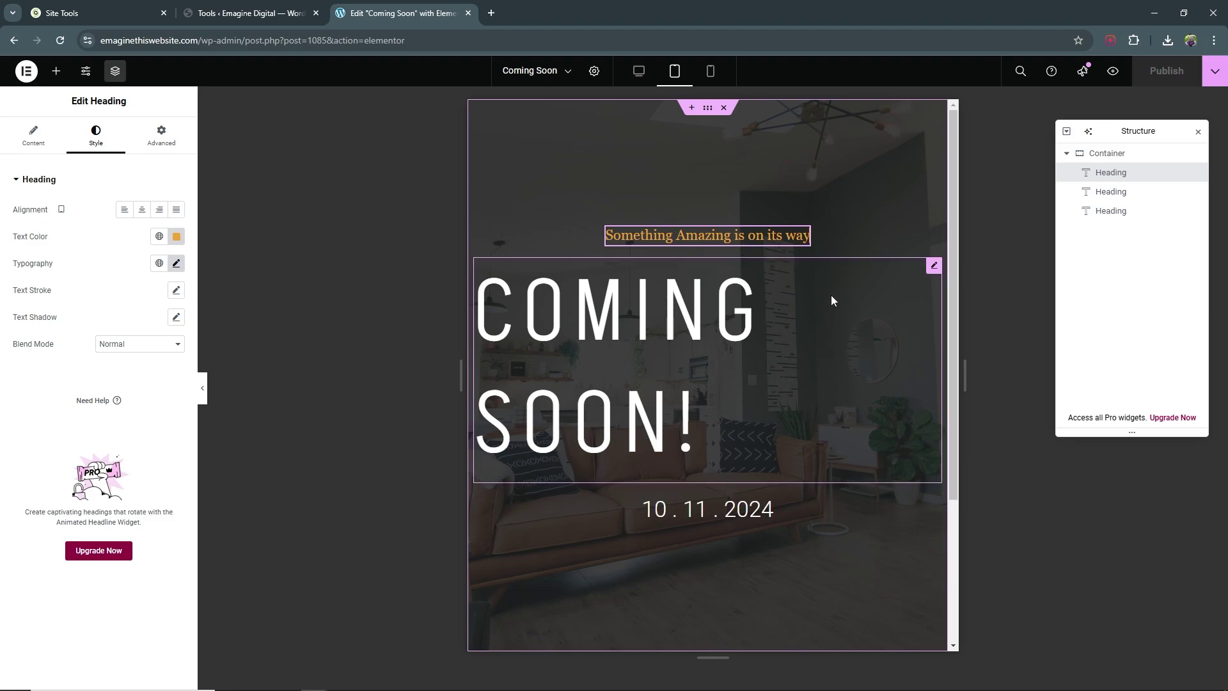
{"action": "left_click", "coordinate": [757, 293]}
{"action": "left_click", "coordinate": [755, 416]}
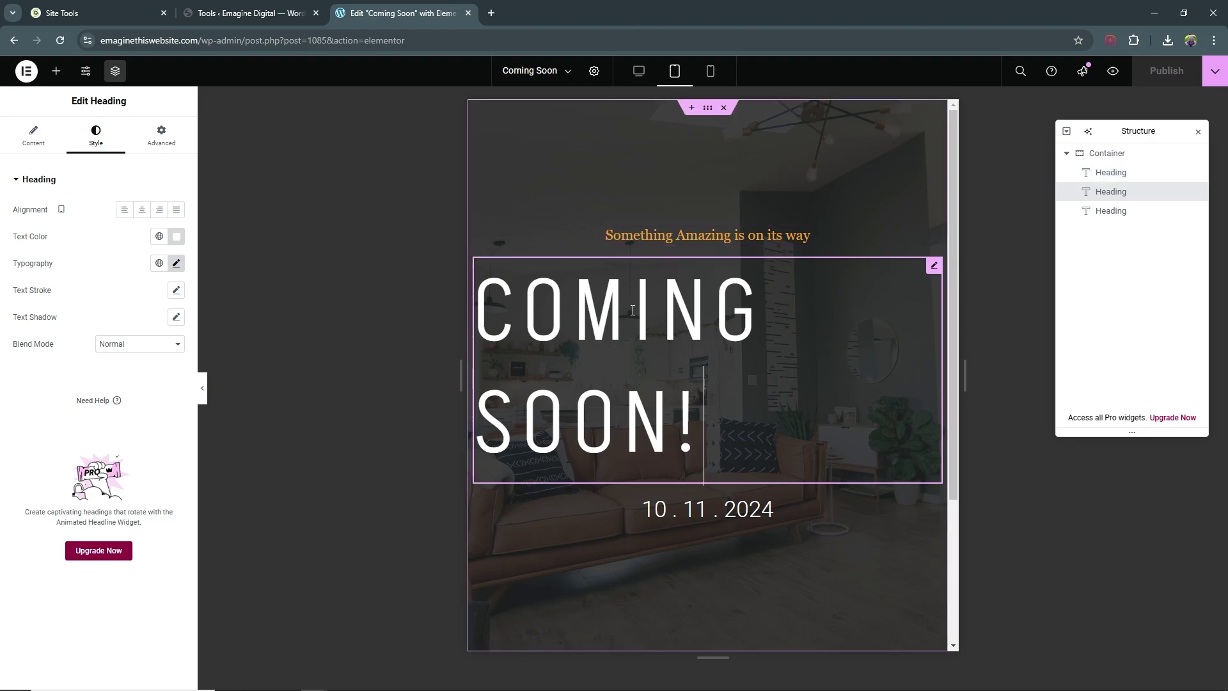
{"action": "left_click", "coordinate": [177, 263]}
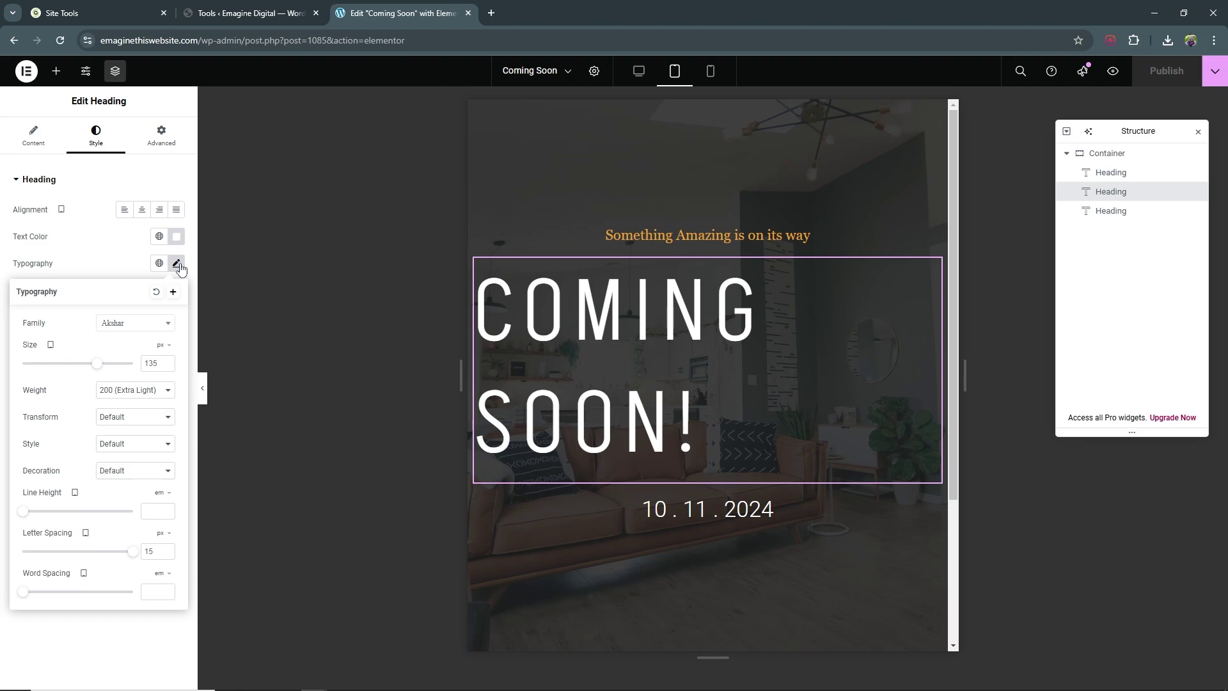
{"action": "left_click_drag", "start_coordinate": [97, 366], "coordinate": [74, 367]}
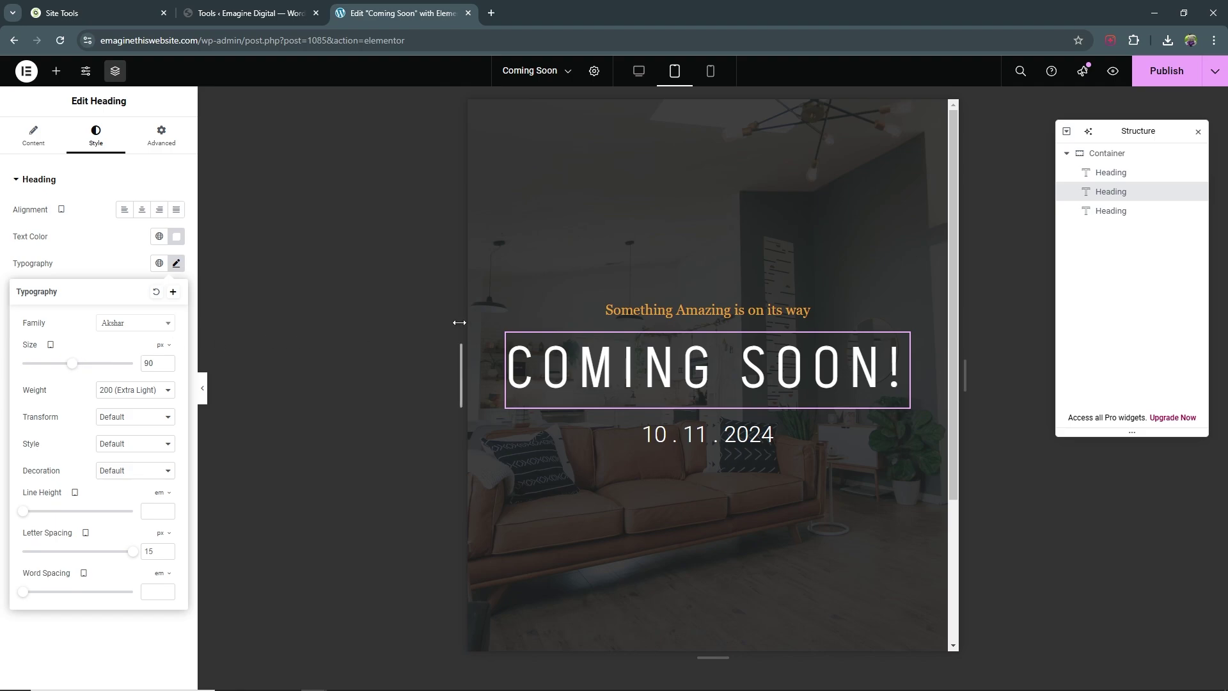
Step: Set the date heading's font size to 25 px for the tablet layout
{"action": "left_click", "coordinate": [743, 440]}
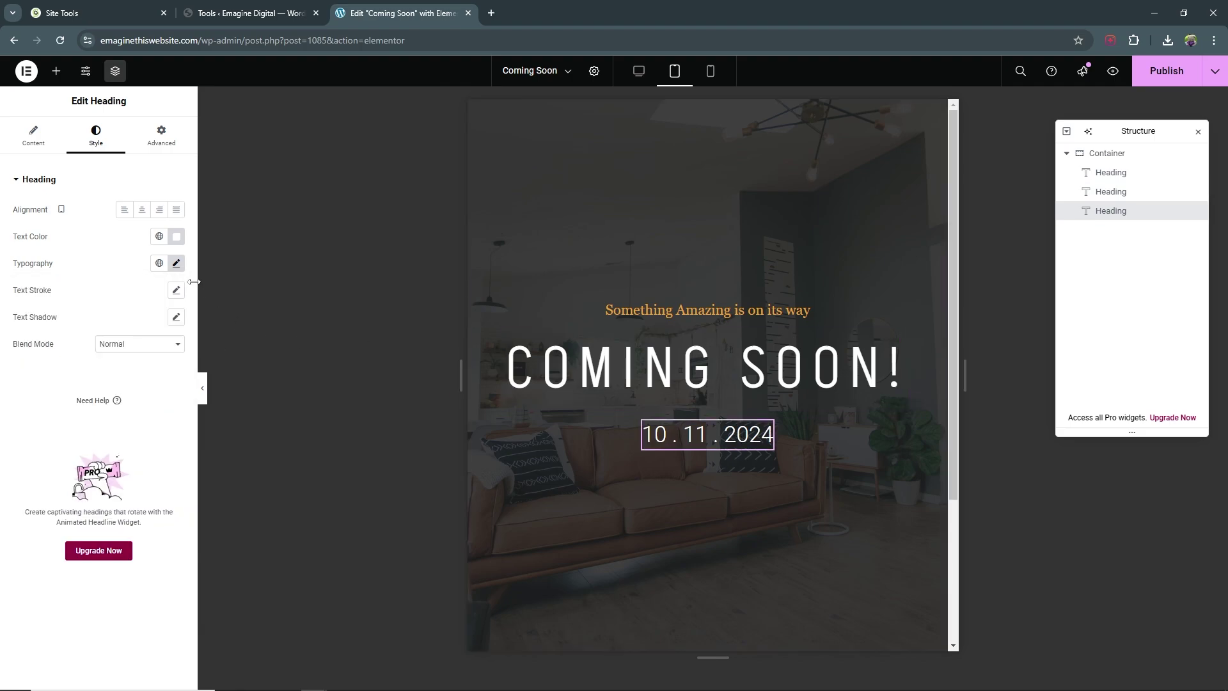
{"action": "left_click", "coordinate": [176, 263]}
{"action": "left_click", "coordinate": [148, 362]}
{"action": "type", "text": "25"}
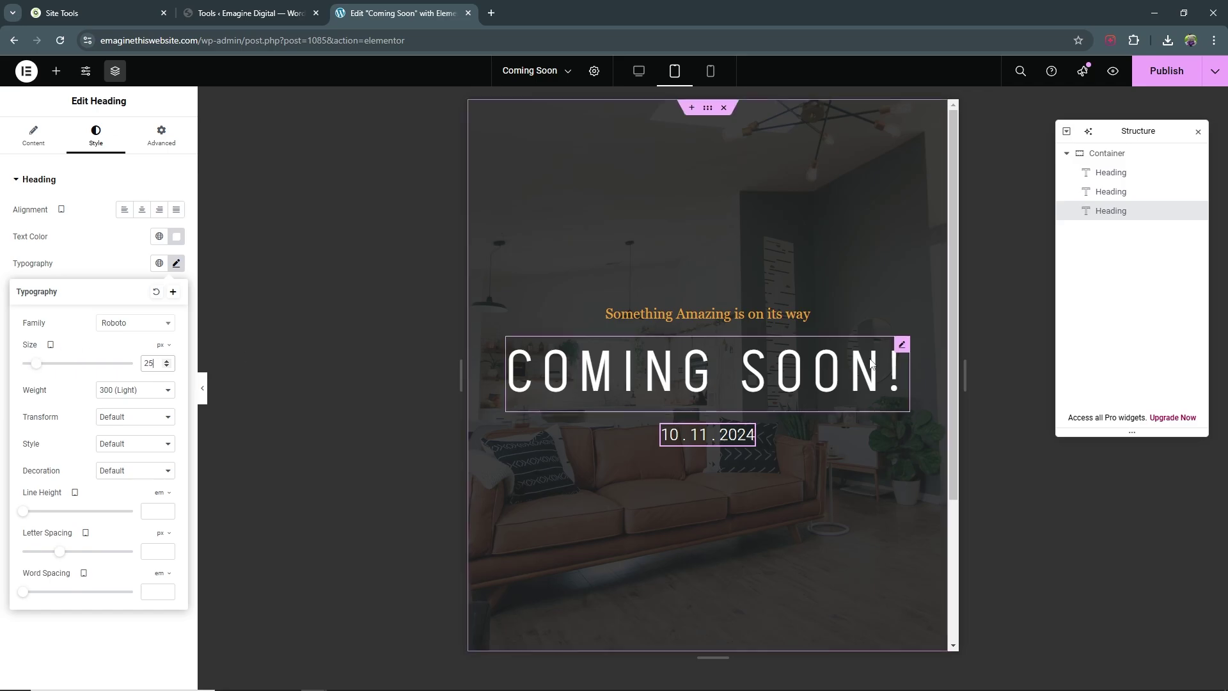
Step: Compare the desktop and tablet layouts, and bring up the mobile layout
{"action": "left_click", "coordinate": [638, 70]}
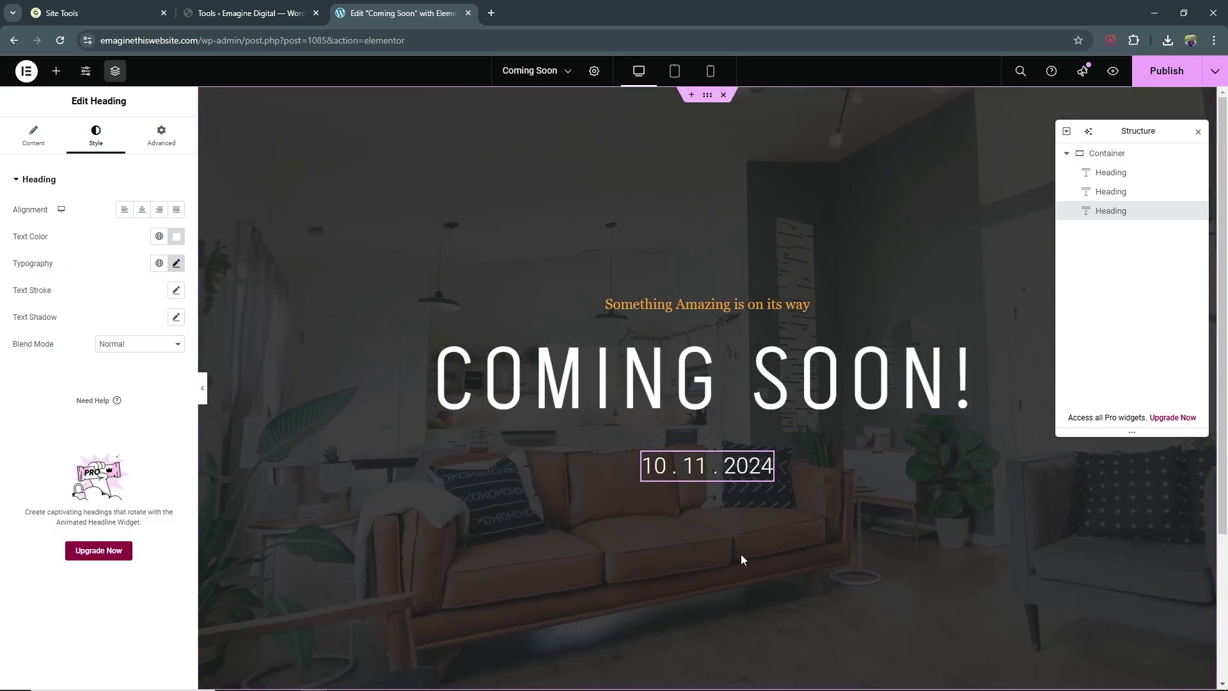
{"action": "left_click", "coordinate": [673, 71]}
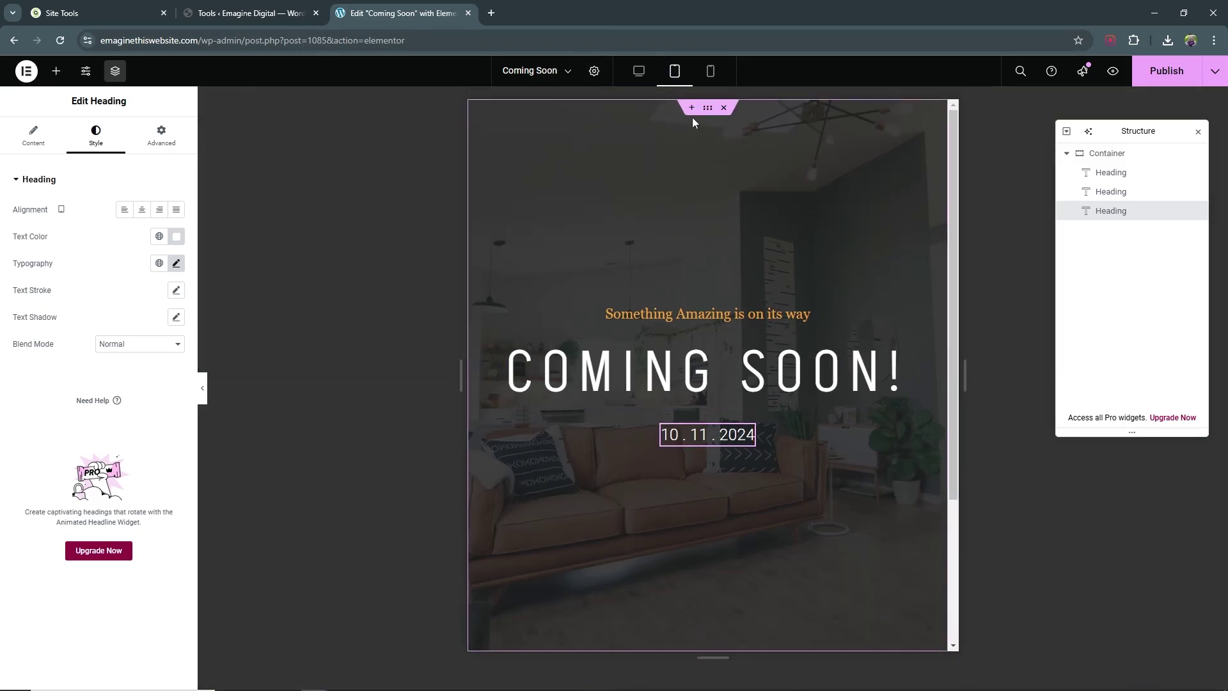
{"action": "left_click", "coordinate": [709, 73]}
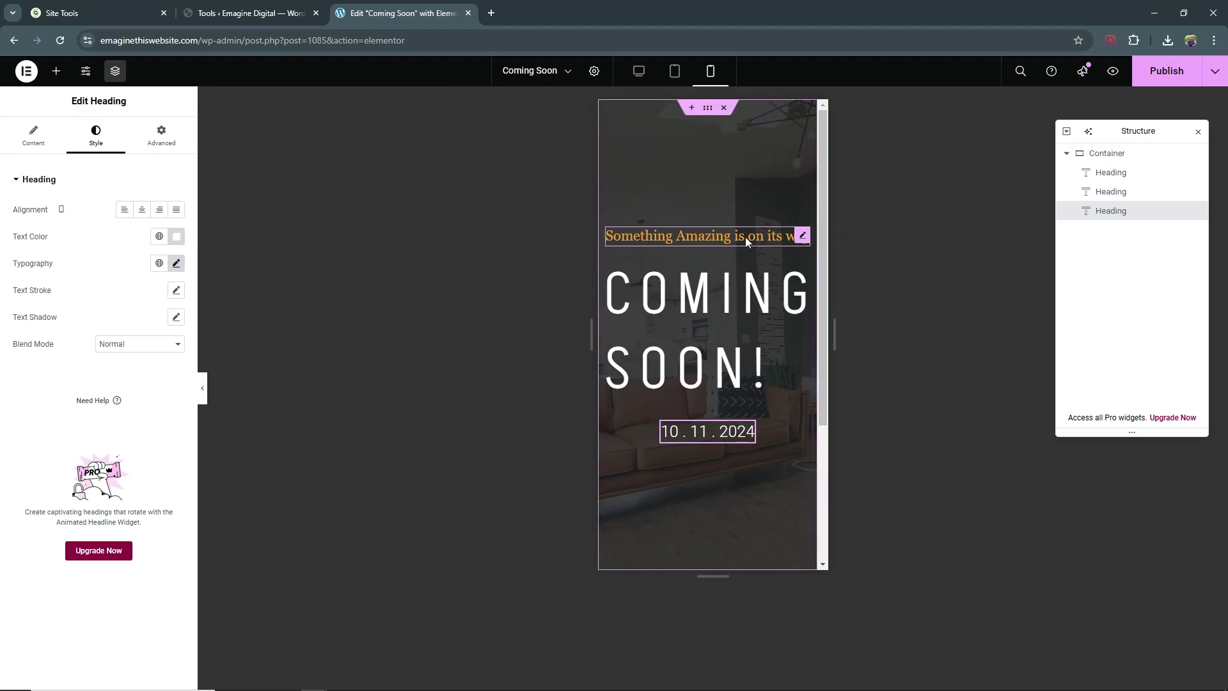
Step: Set the "Something Amazing is on its way" heading's font size to 15 px for the mobile layout
{"action": "left_click", "coordinate": [781, 234]}
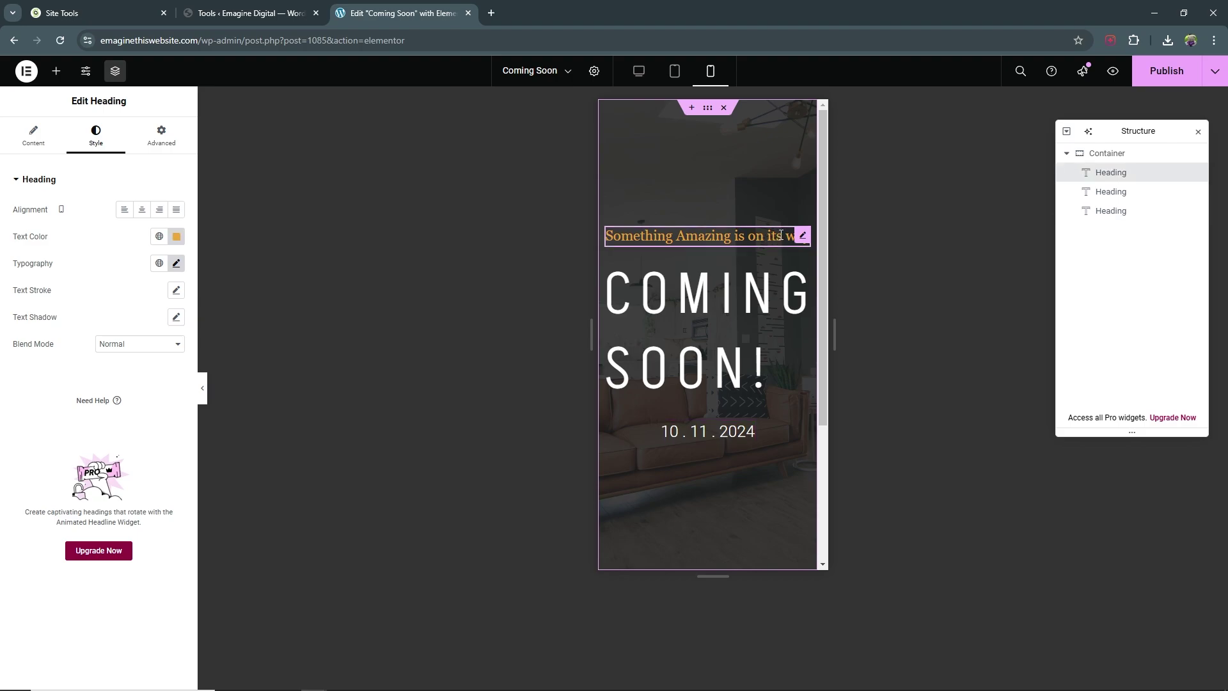
{"action": "left_click", "coordinate": [176, 263]}
{"action": "double_click", "coordinate": [160, 363]}
{"action": "type", "text": "15"}
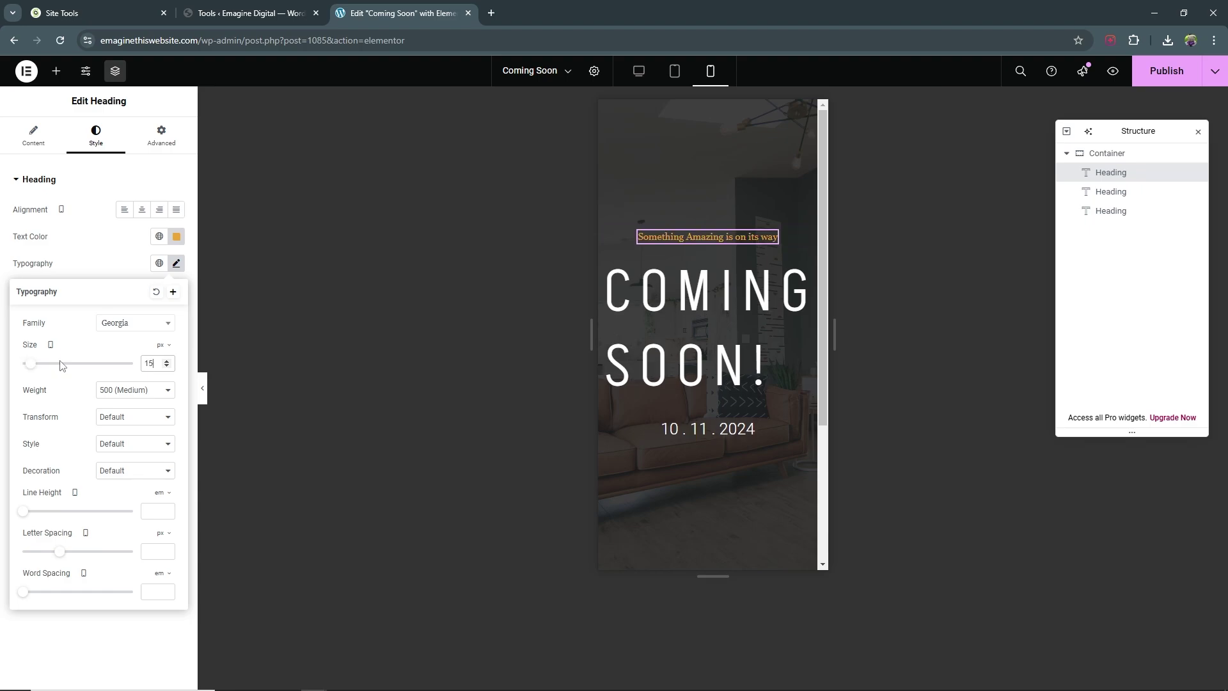
Step: Reduce the "COMING SOON!" heading's font size to 26 px for the mobile layout so it fits on one line
{"action": "left_click", "coordinate": [716, 295]}
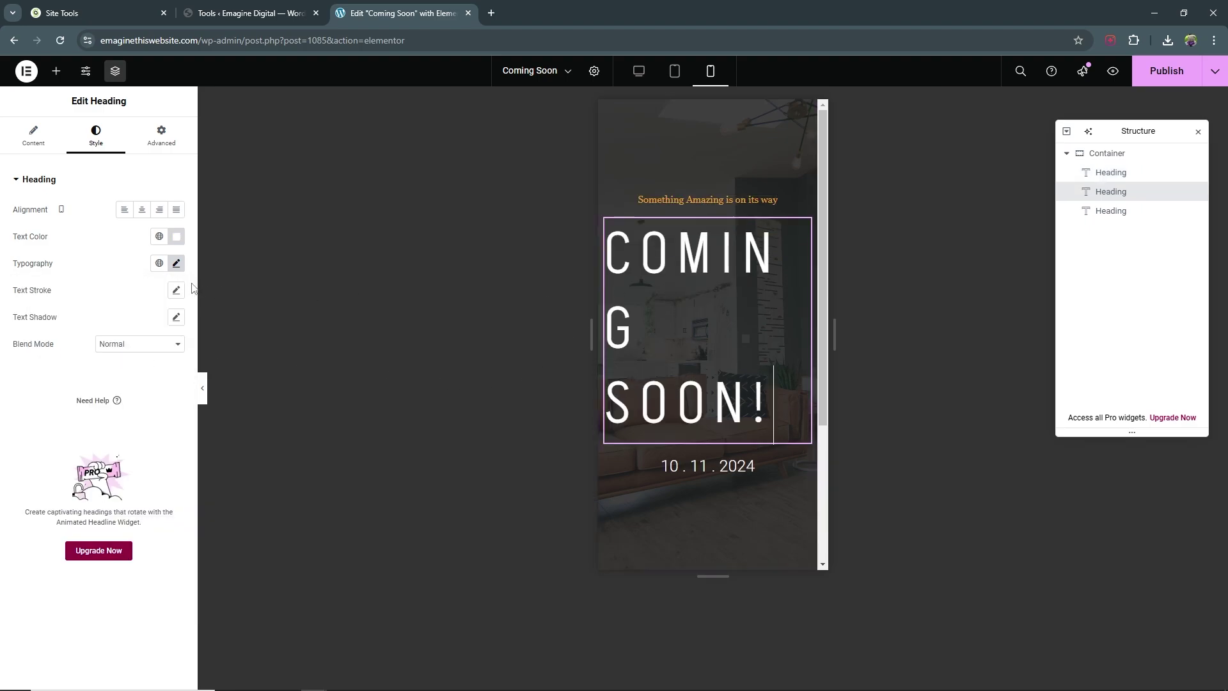
{"action": "left_click", "coordinate": [176, 264]}
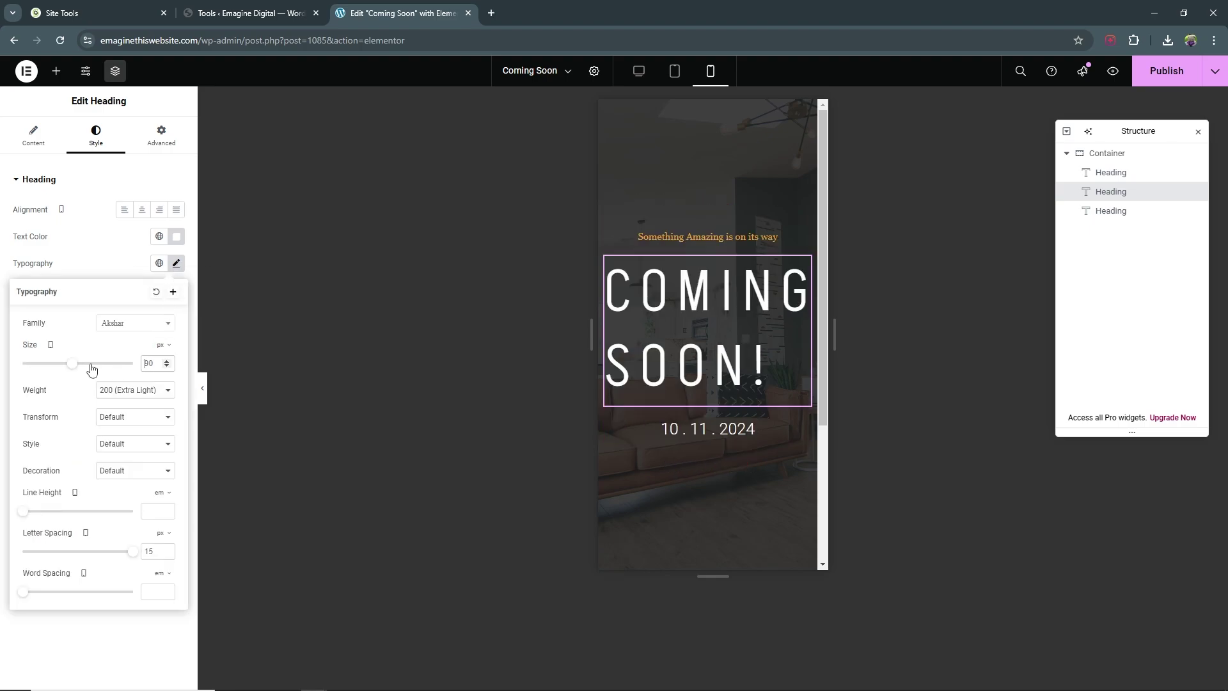
{"action": "key", "text": "BackSpace"}
{"action": "key", "text": "BackSpace"}
{"action": "type", "text": "65"}
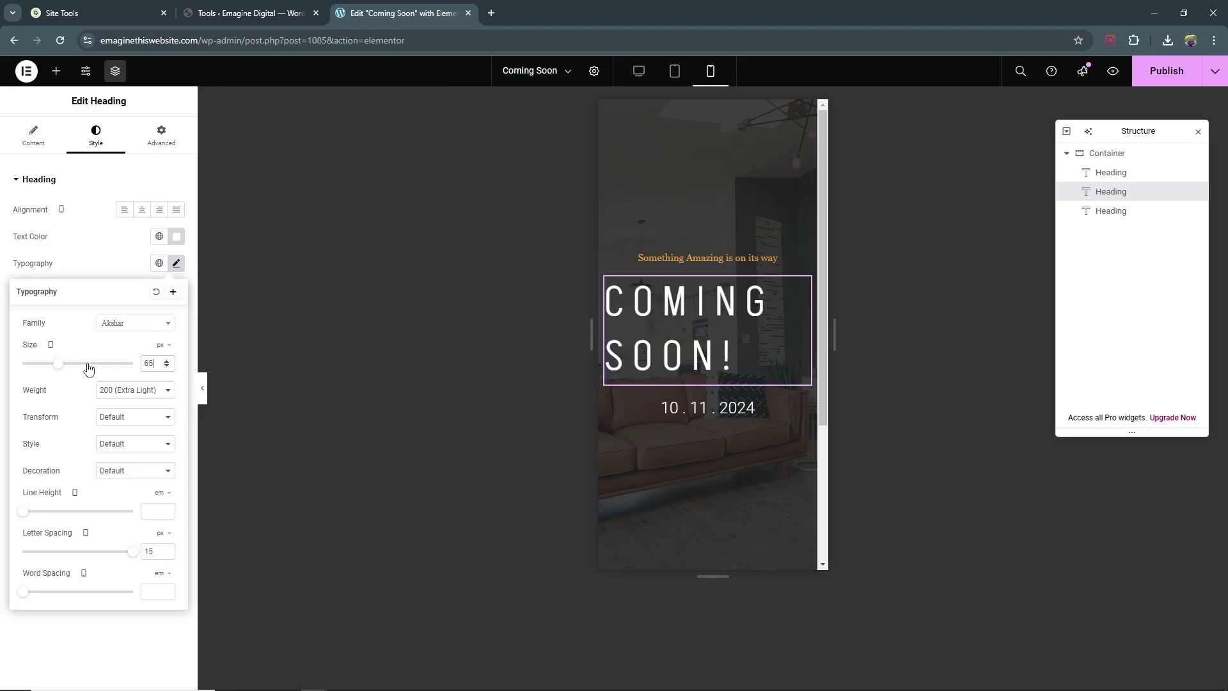
{"action": "left_click_drag", "start_coordinate": [59, 363], "coordinate": [36, 364]}
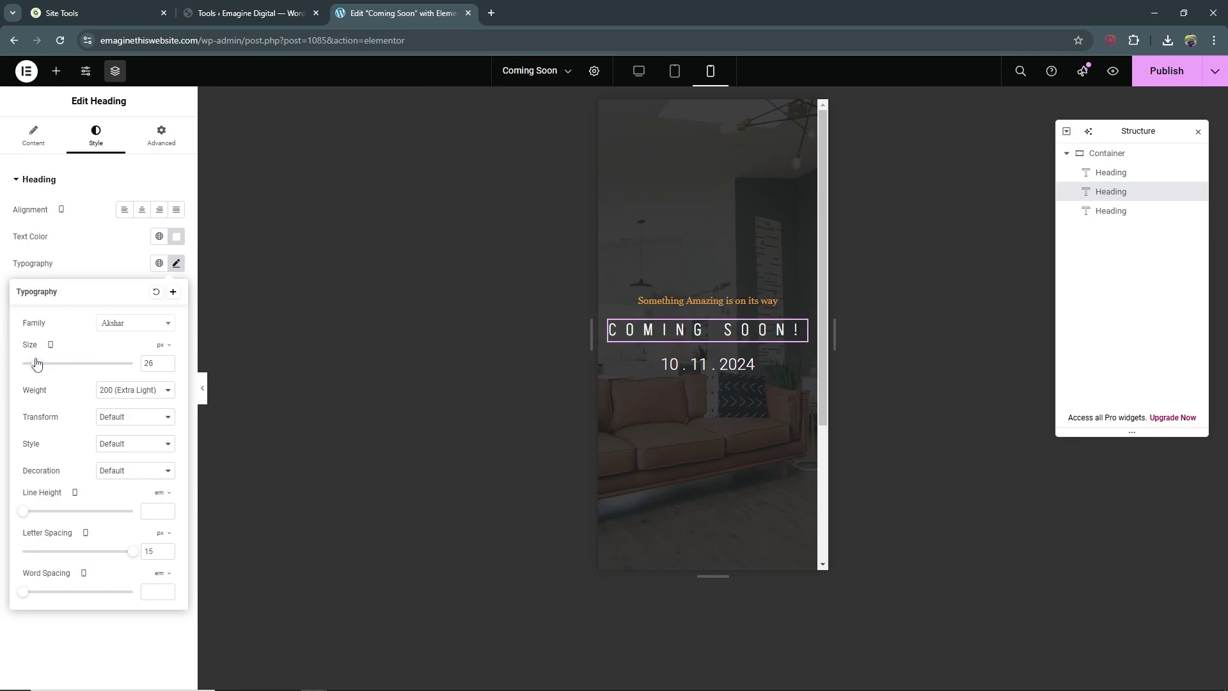
Step: Set the "Something Amazing is on its way" heading to 13 px in the mobile layout and its weight to 300 (Light)
{"action": "left_click", "coordinate": [715, 301]}
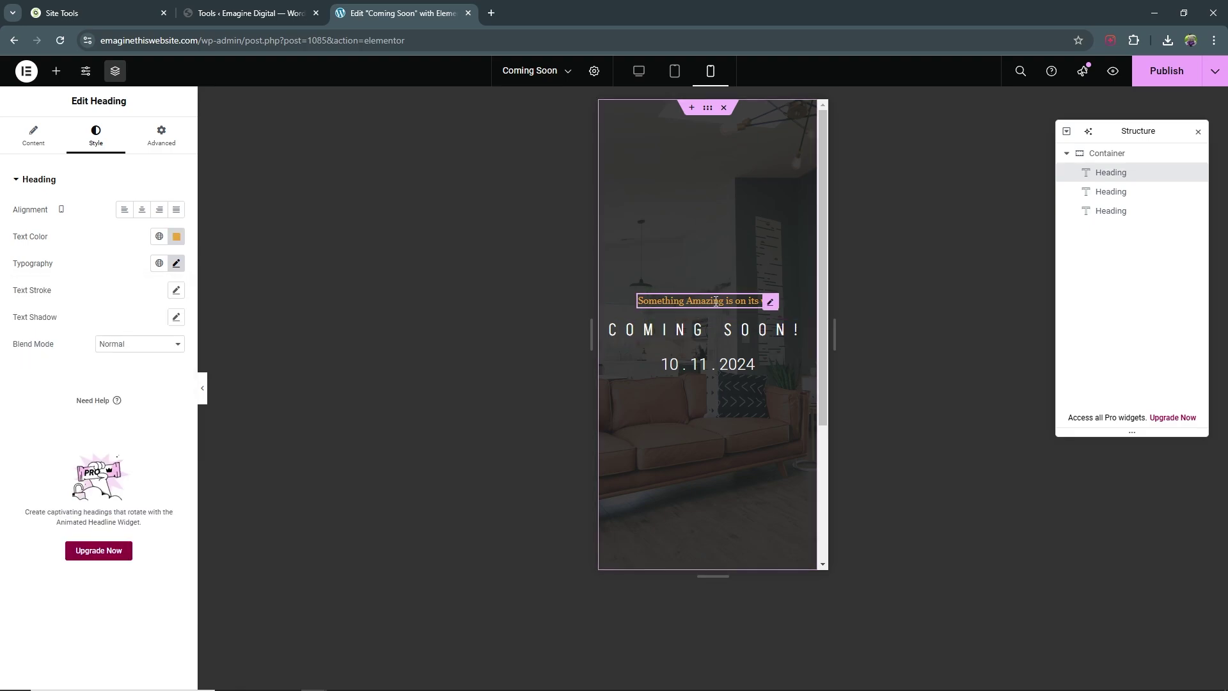
{"action": "left_click", "coordinate": [175, 262]}
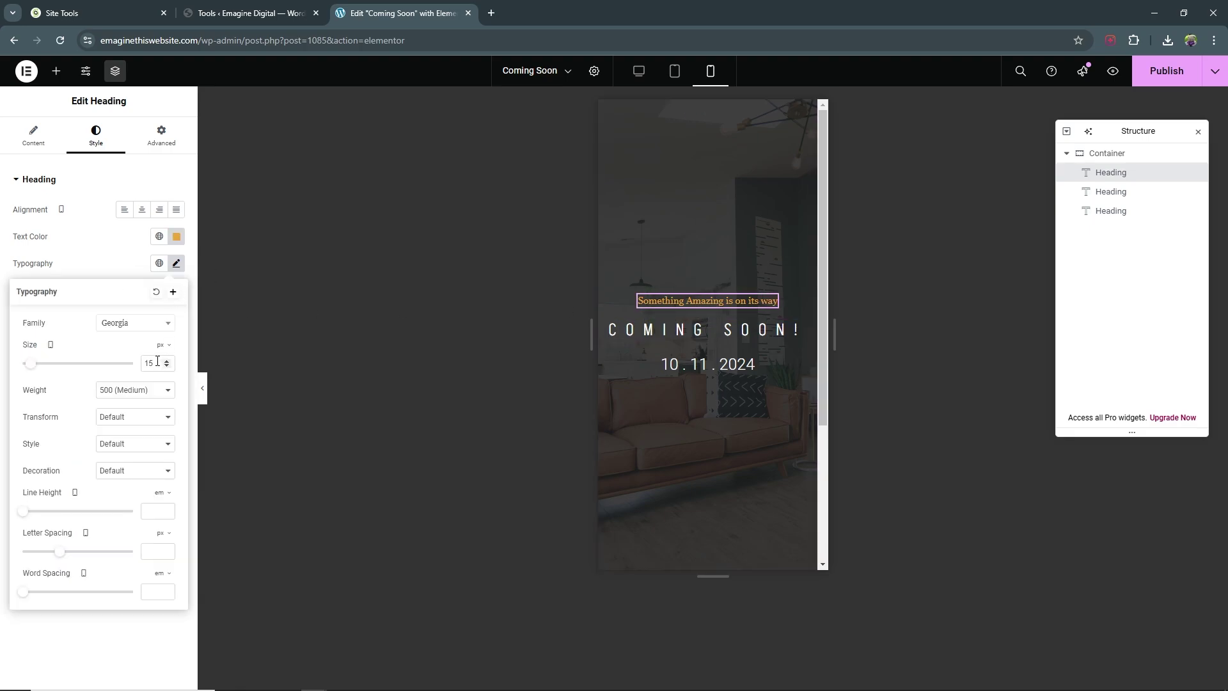
{"action": "key", "text": "Down"}
{"action": "key", "text": "Down"}
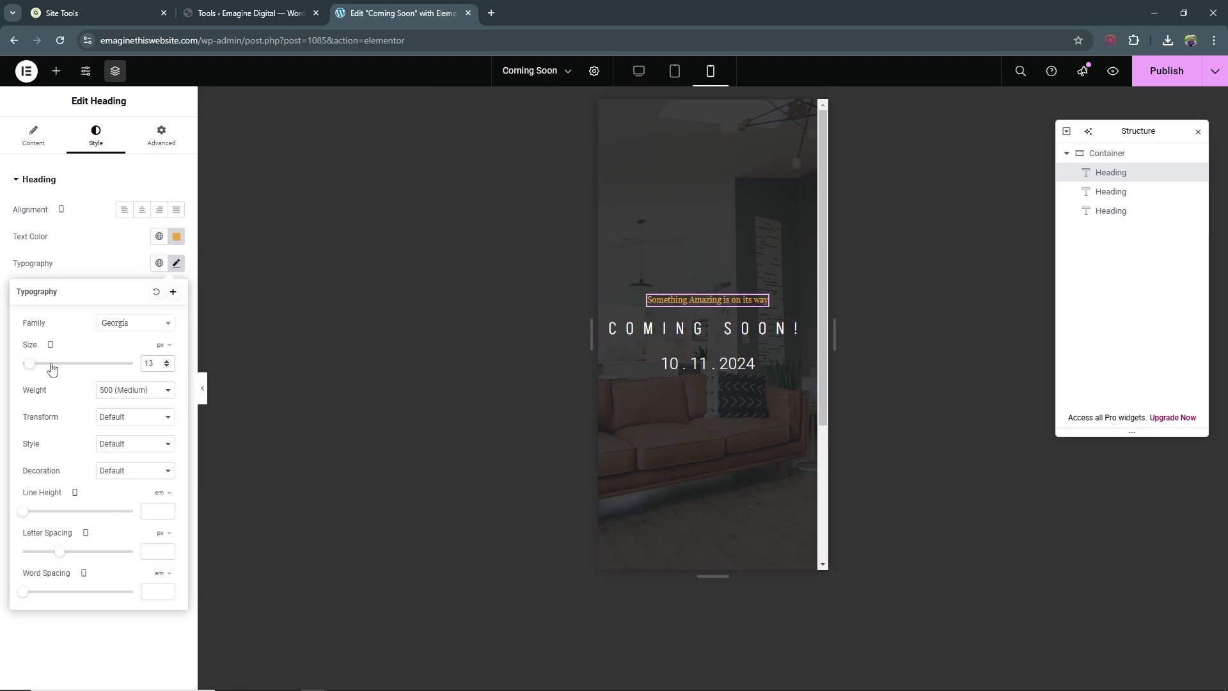
{"action": "left_click", "coordinate": [151, 391]}
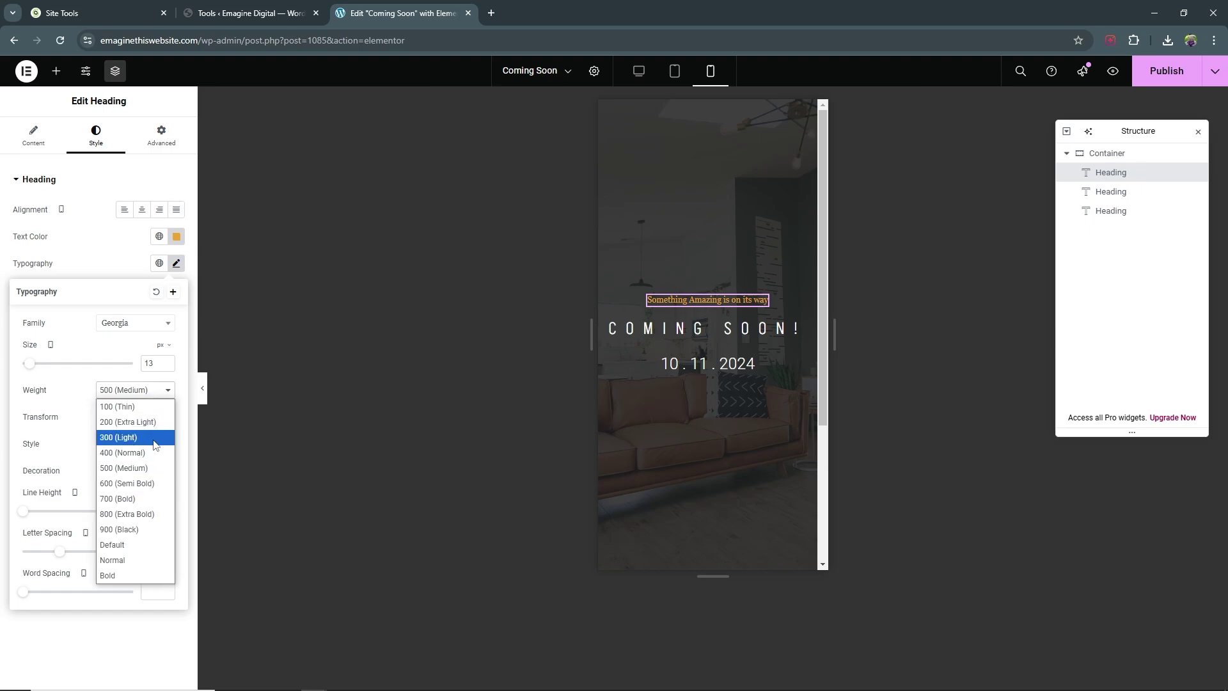
{"action": "left_click", "coordinate": [154, 437]}
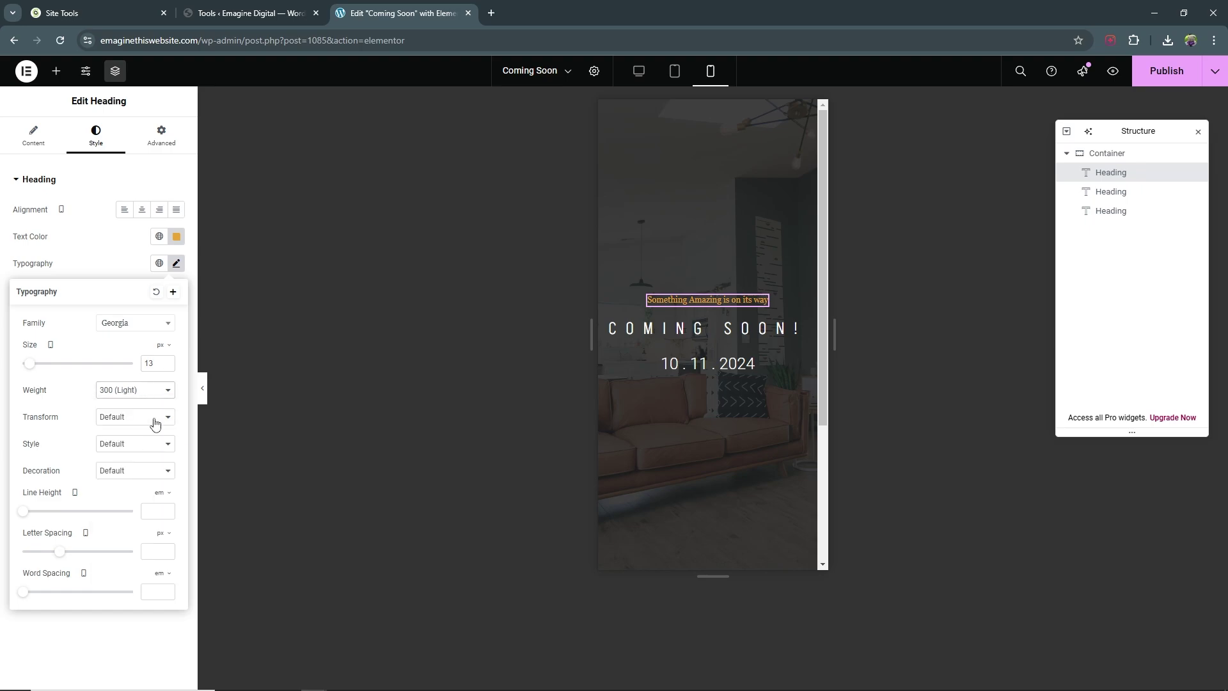
Step: Set the date heading's font size to 15 px for the mobile layout
{"action": "left_click", "coordinate": [747, 362]}
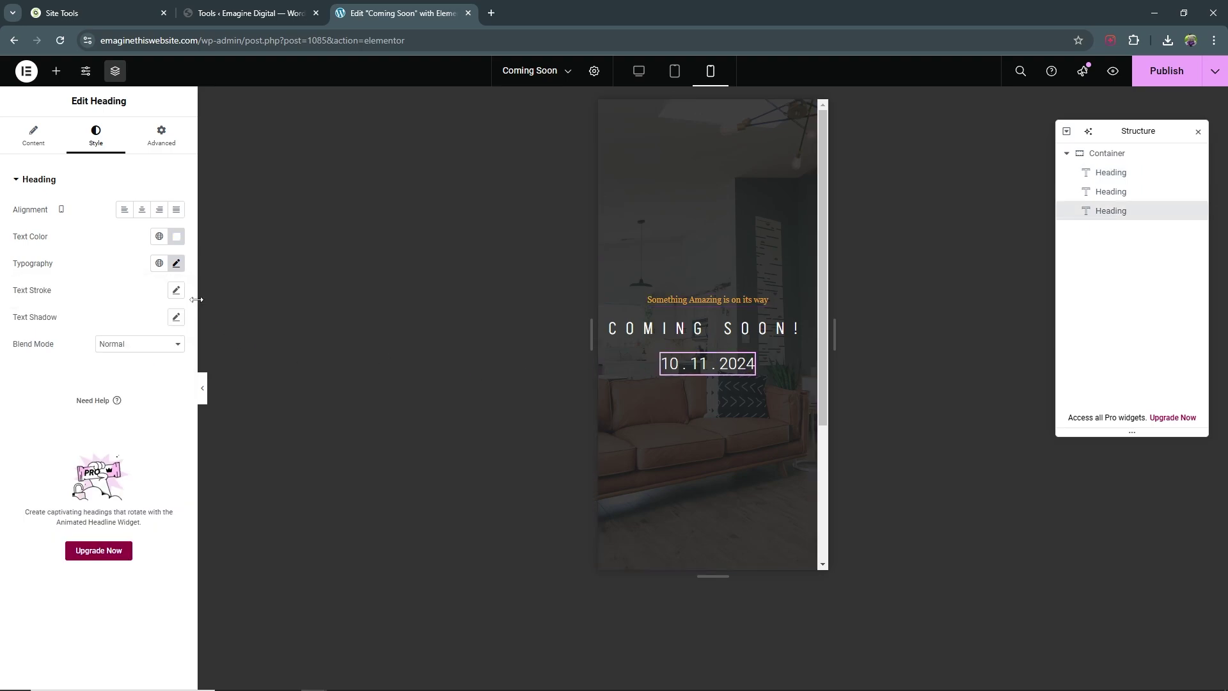
{"action": "left_click", "coordinate": [176, 263]}
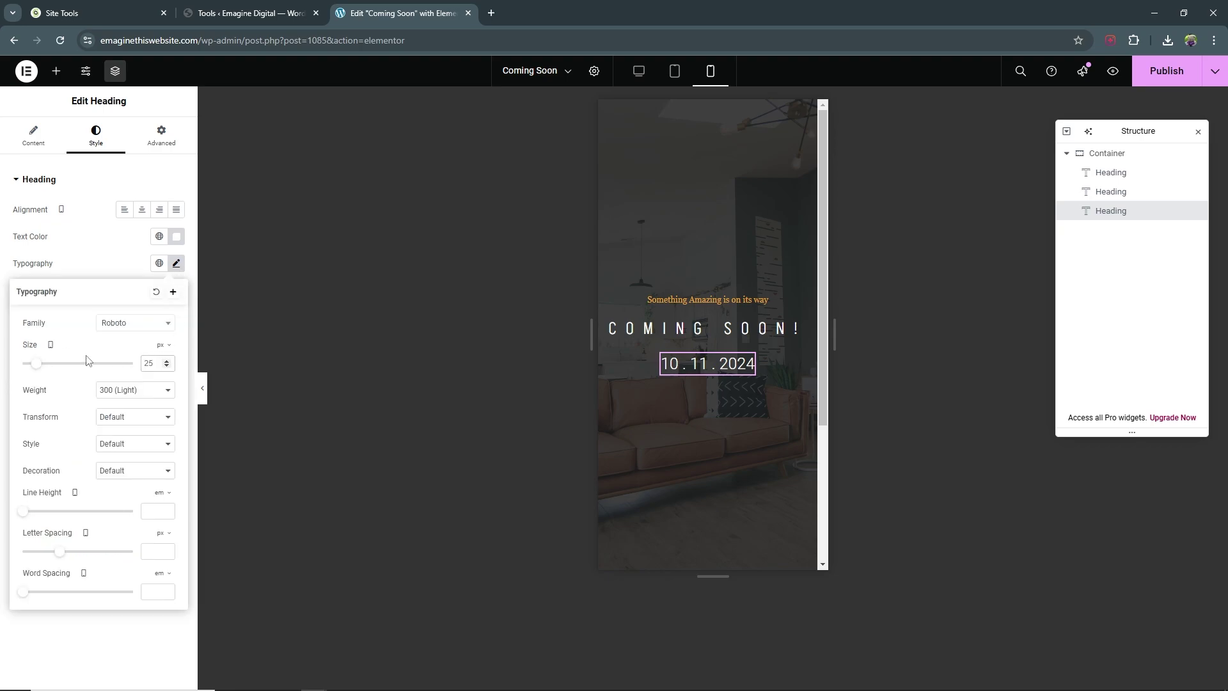
{"action": "type", "text": "15"}
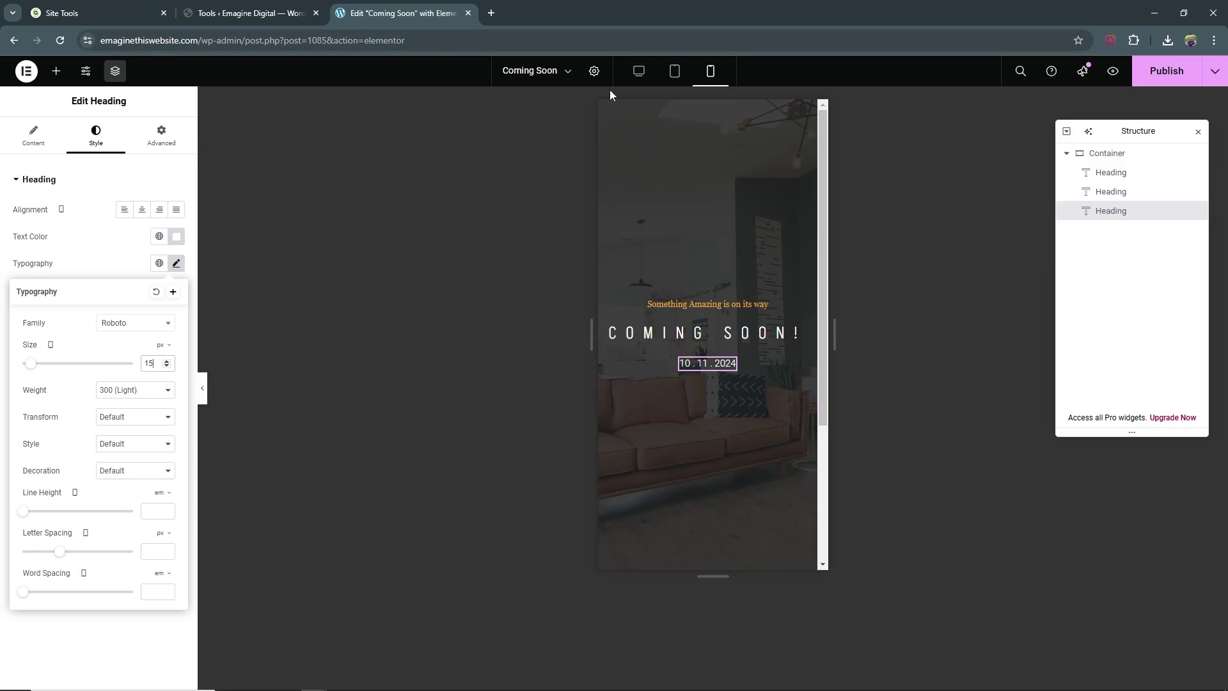
Step: Review the Coming Soon page in the desktop, tablet and mobile layouts, with and without the editing panels, ending on desktop
{"action": "left_click", "coordinate": [202, 388]}
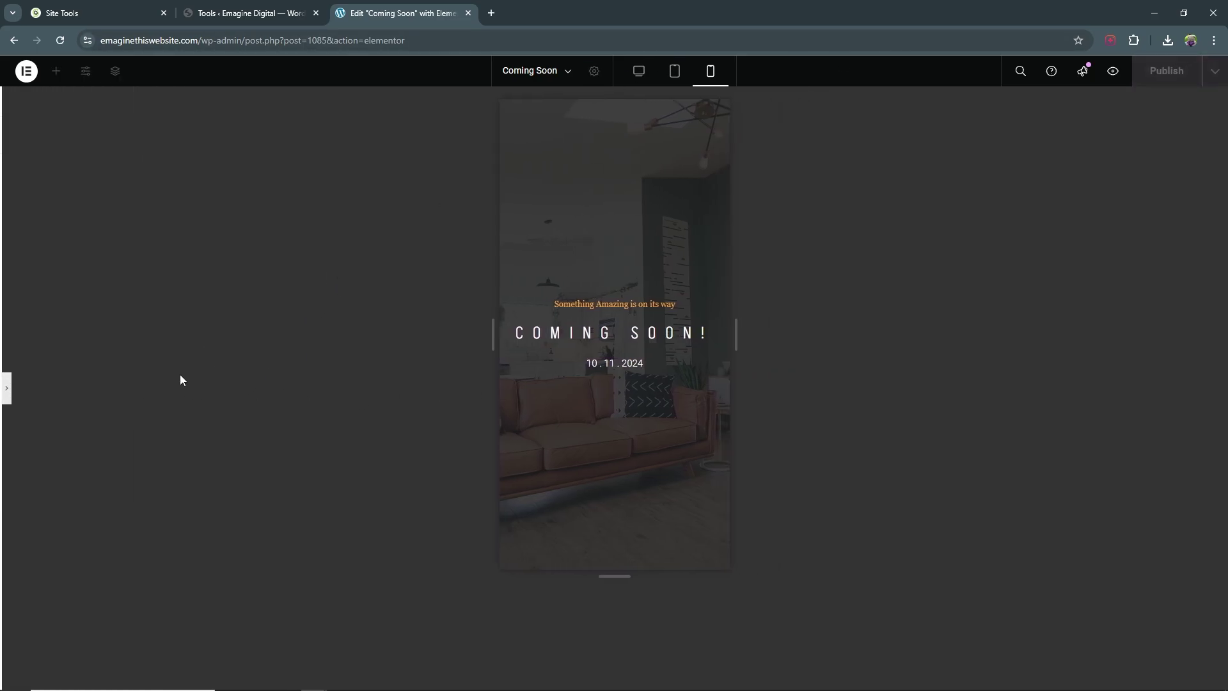
{"action": "left_click", "coordinate": [638, 71]}
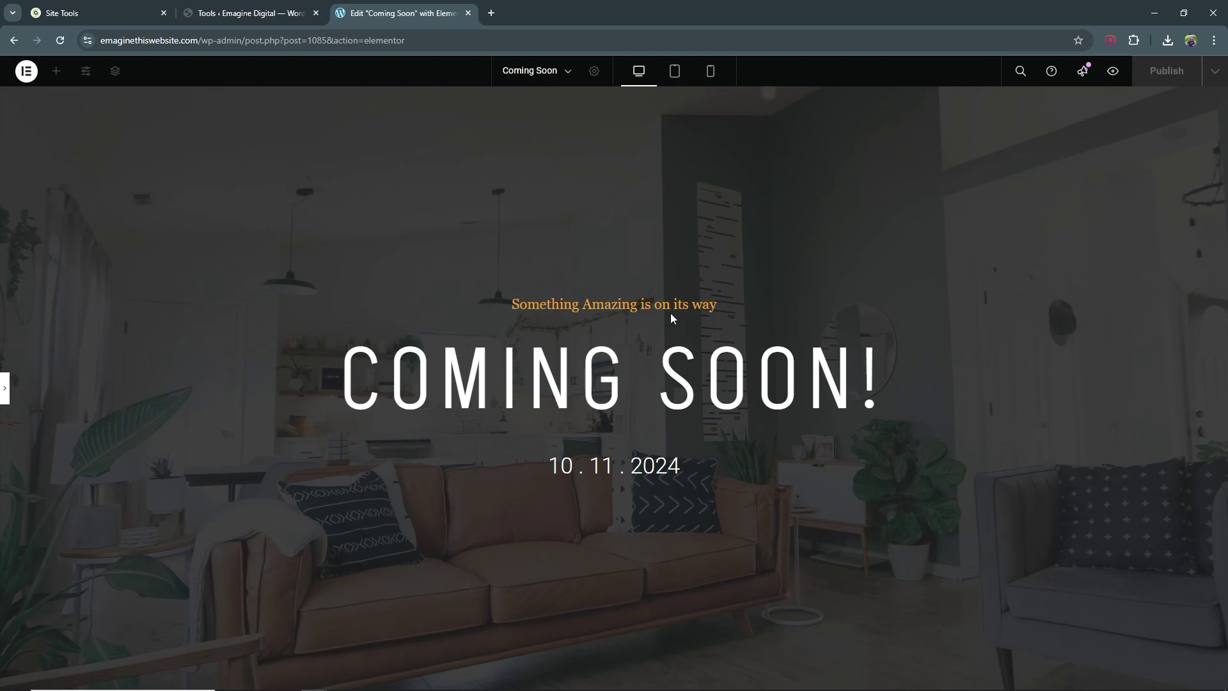
{"action": "left_click", "coordinate": [677, 73]}
{"action": "left_click", "coordinate": [710, 71]}
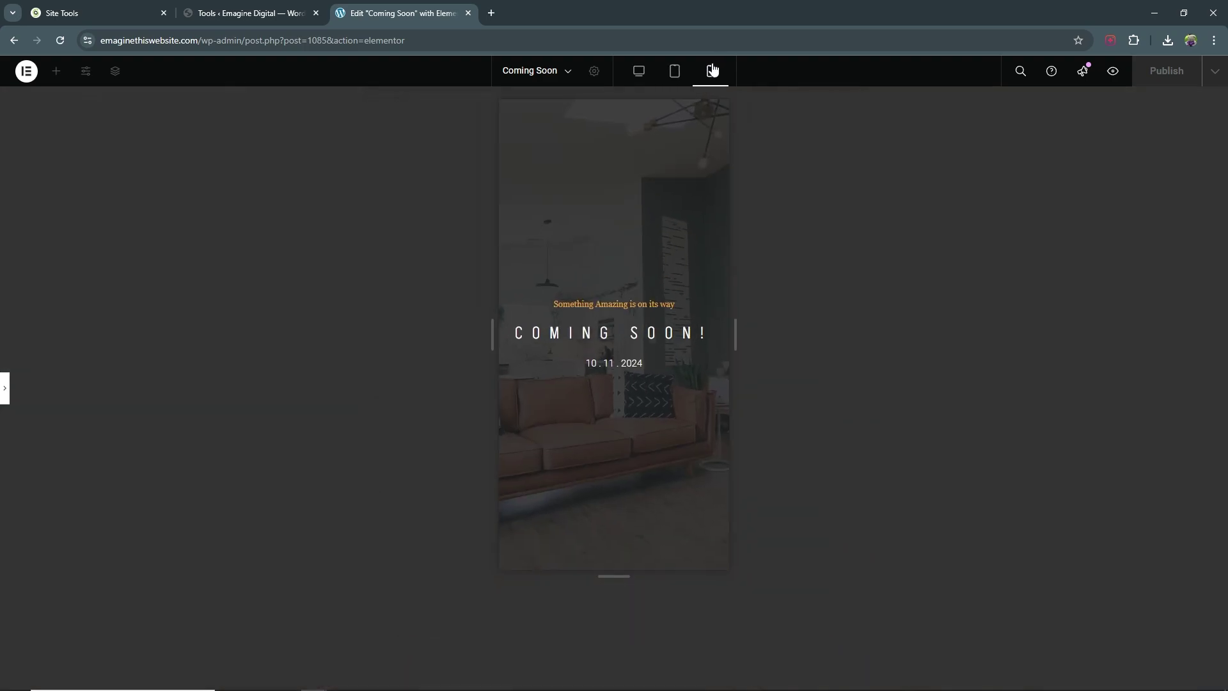
{"action": "left_click", "coordinate": [638, 72]}
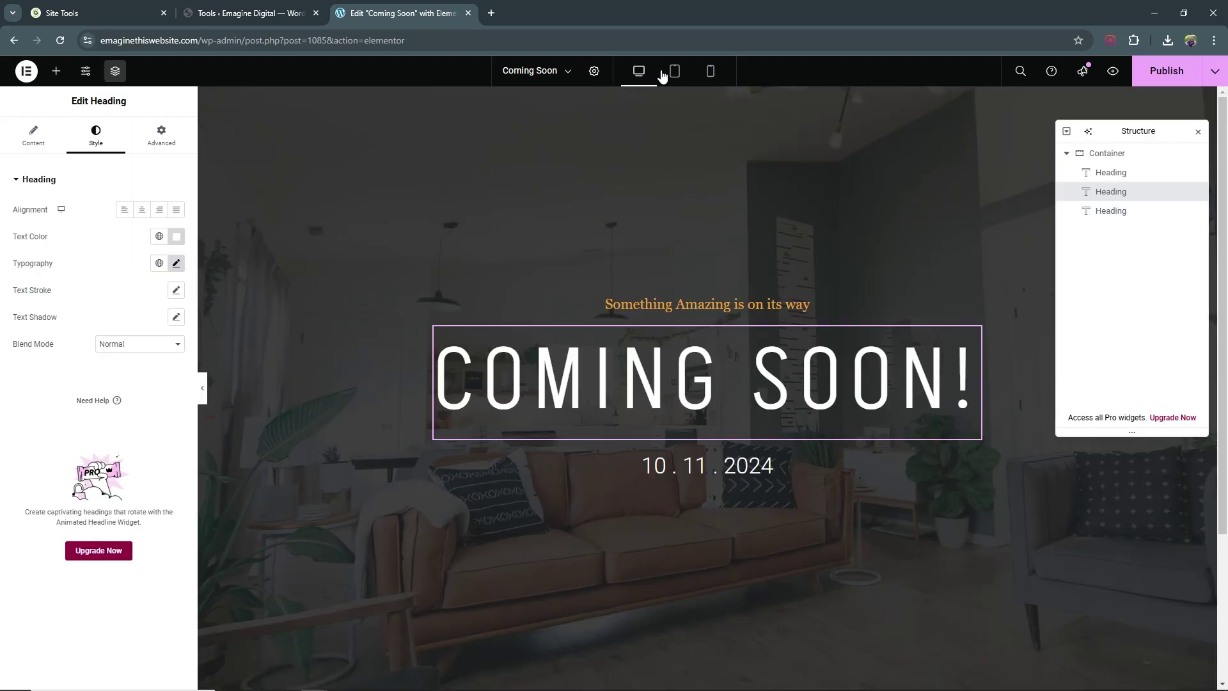
{"action": "left_click", "coordinate": [671, 74]}
{"action": "left_click", "coordinate": [709, 72]}
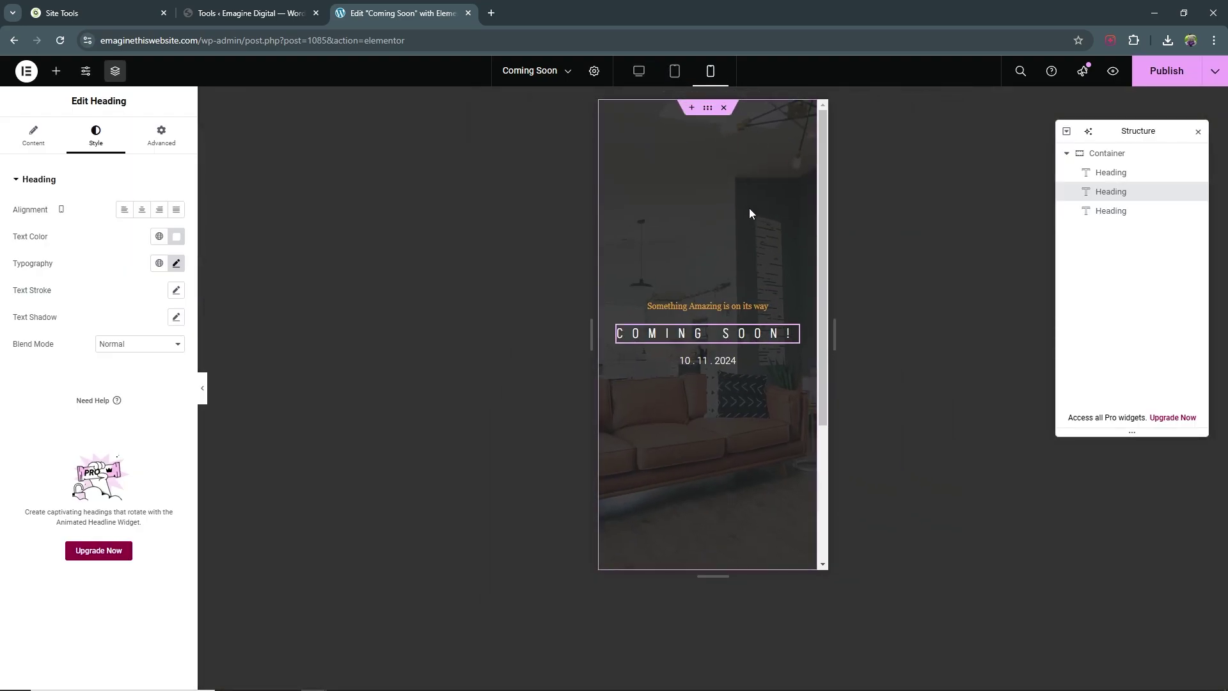
{"action": "left_click", "coordinate": [678, 76]}
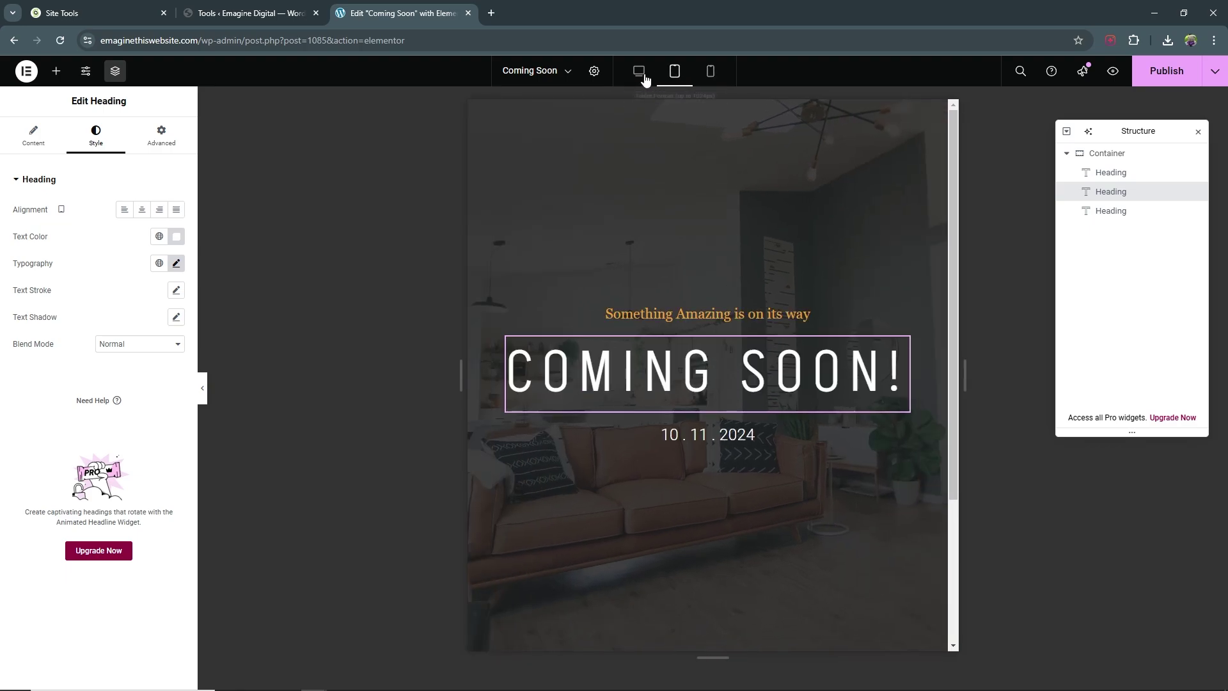
{"action": "left_click", "coordinate": [643, 77]}
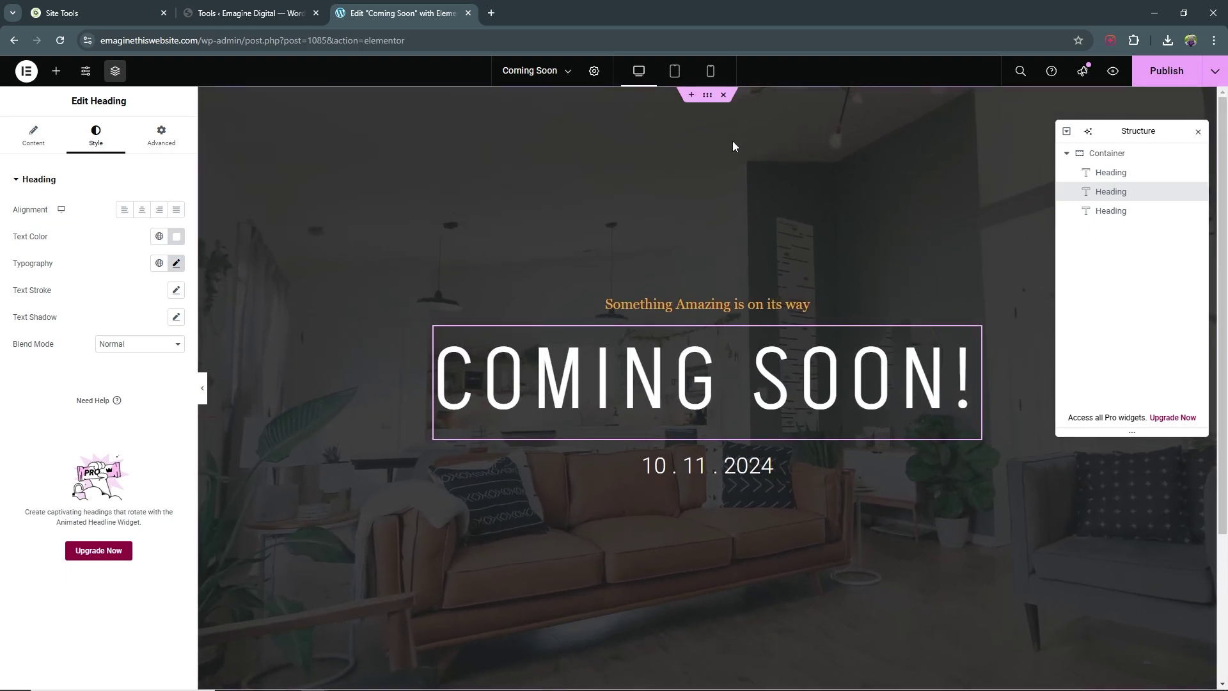
Step: Publish the updated Coming Soon template and exit the editor to WordPress
{"action": "left_click", "coordinate": [1164, 69]}
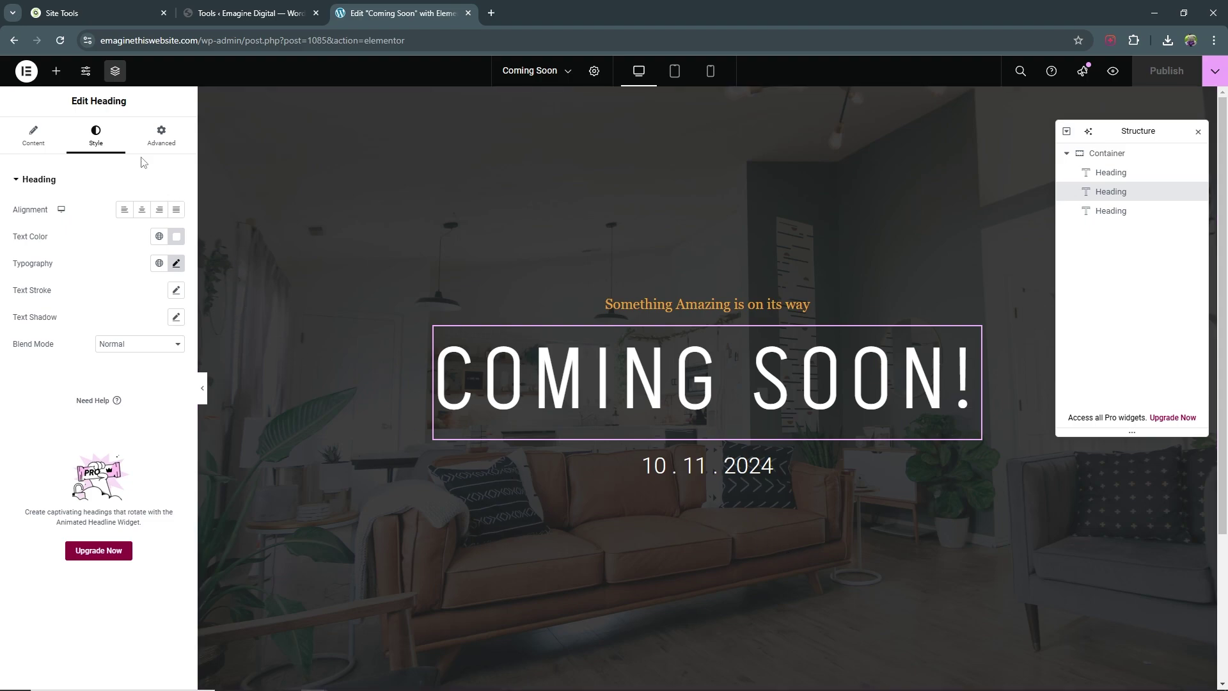
{"action": "left_click", "coordinate": [27, 72]}
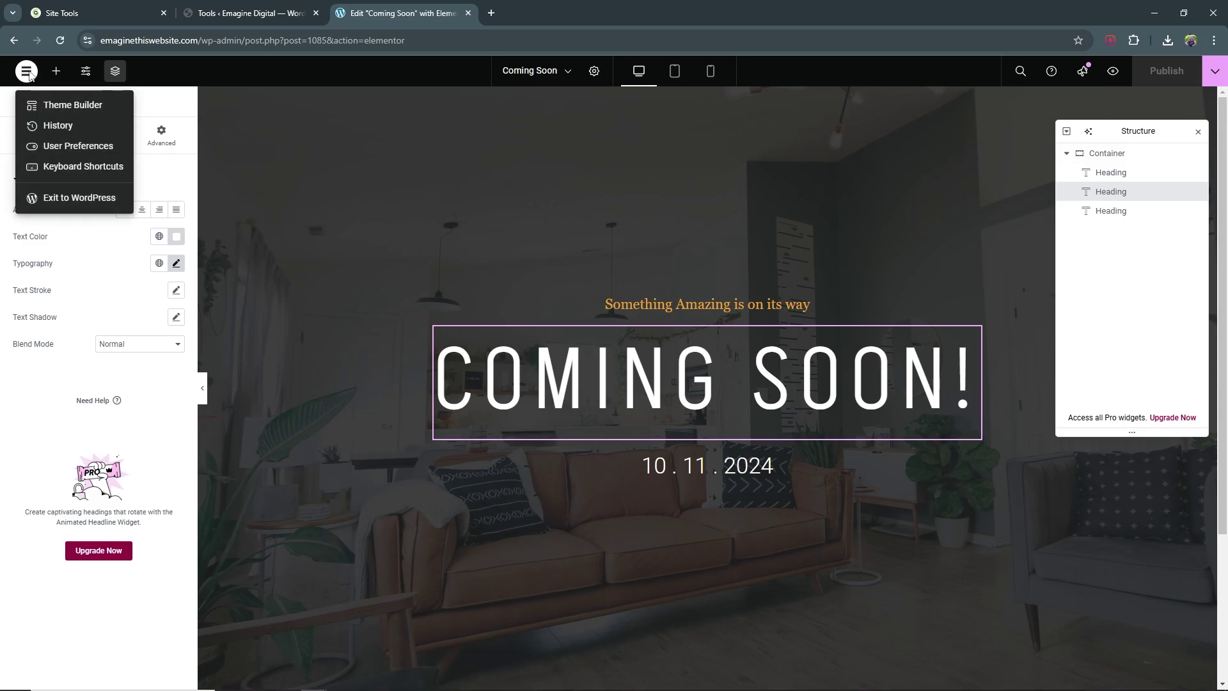
{"action": "left_click", "coordinate": [81, 198]}
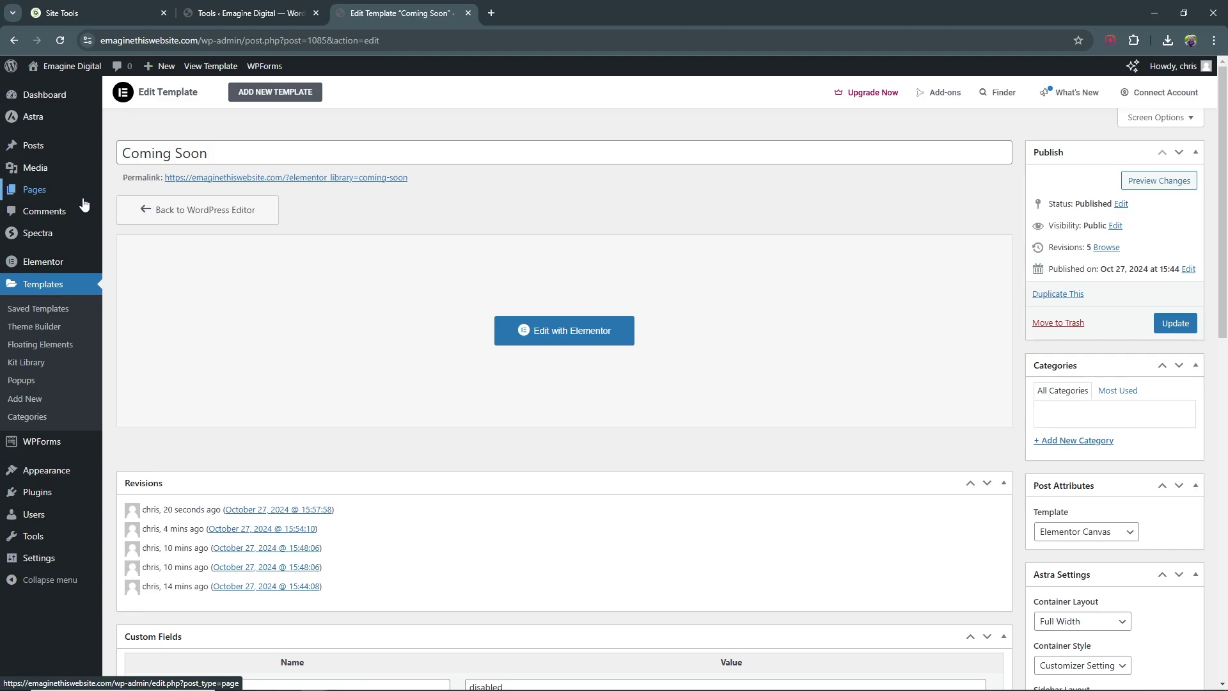
Step: In Elementor's Maintenance Mode settings, choose the Coming Soon template, set the mode to Coming Soon and save the changes
{"action": "left_click", "coordinate": [50, 264]}
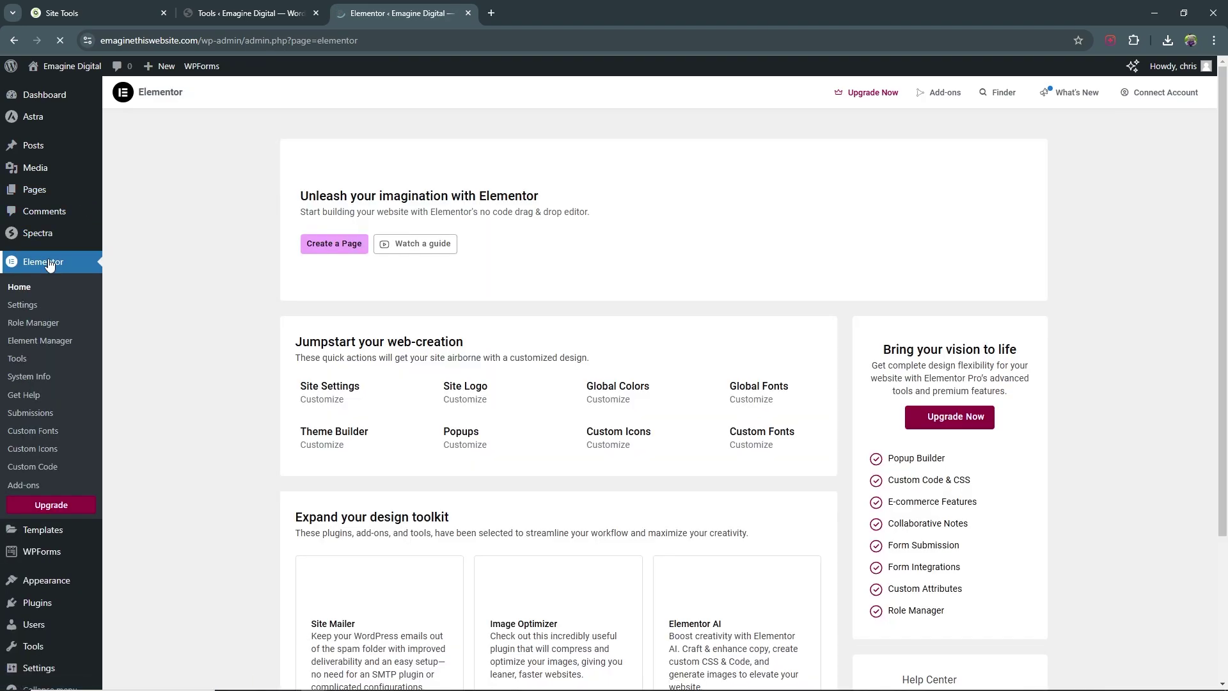
{"action": "left_click", "coordinate": [27, 362]}
{"action": "left_click", "coordinate": [365, 142]}
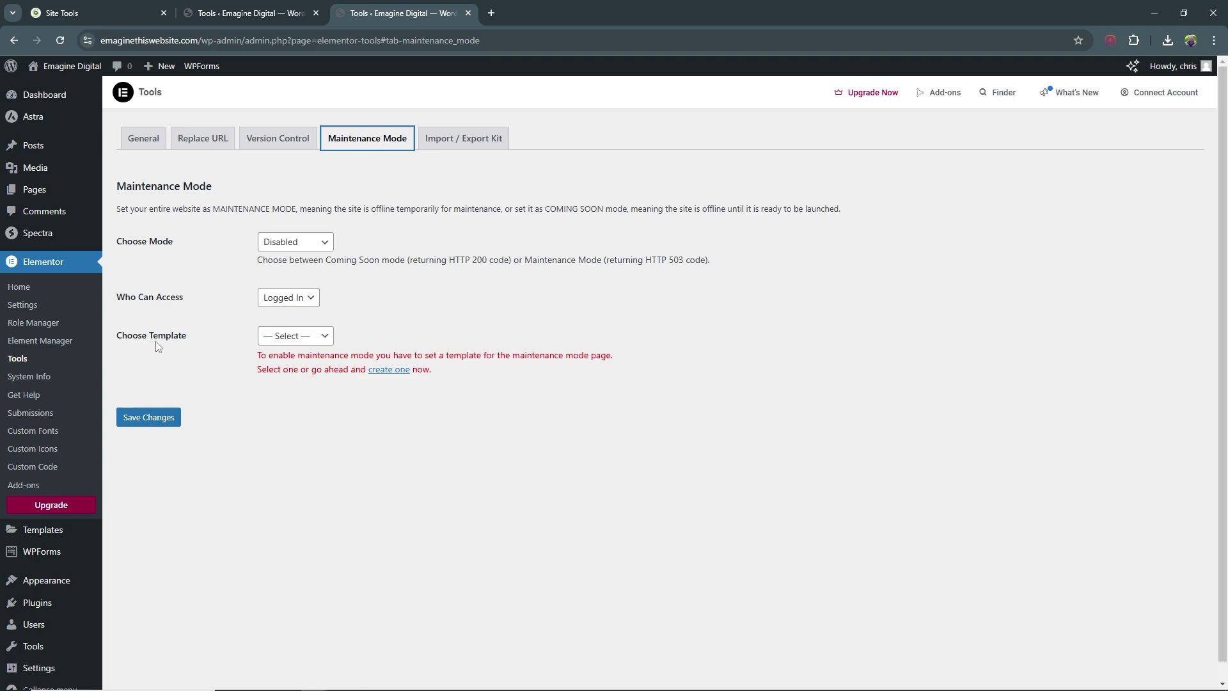
{"action": "left_click", "coordinate": [296, 338]}
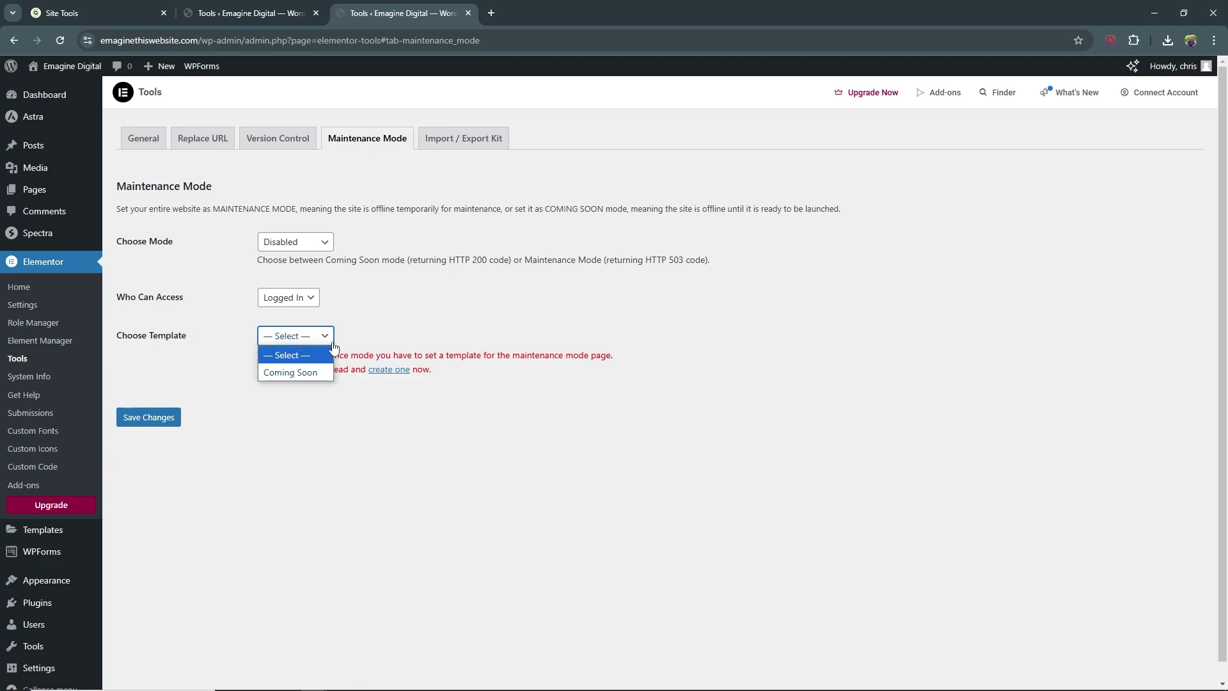
{"action": "left_click", "coordinate": [288, 373]}
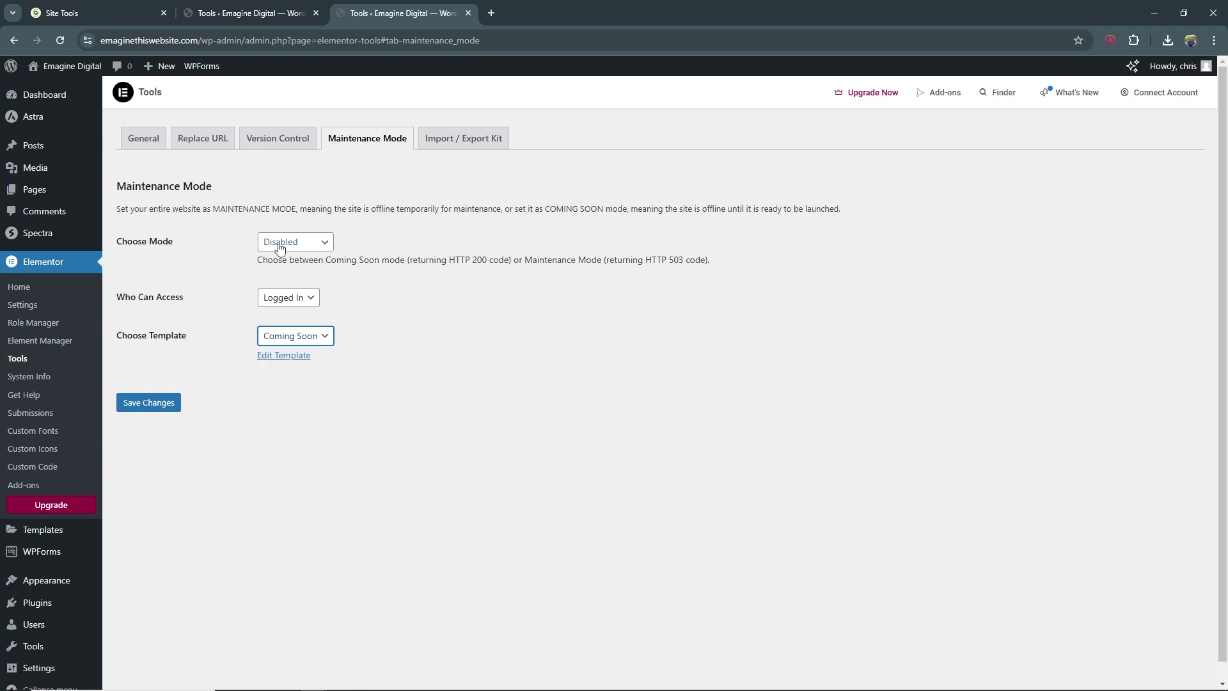
{"action": "left_click", "coordinate": [310, 244]}
{"action": "left_click", "coordinate": [313, 279]}
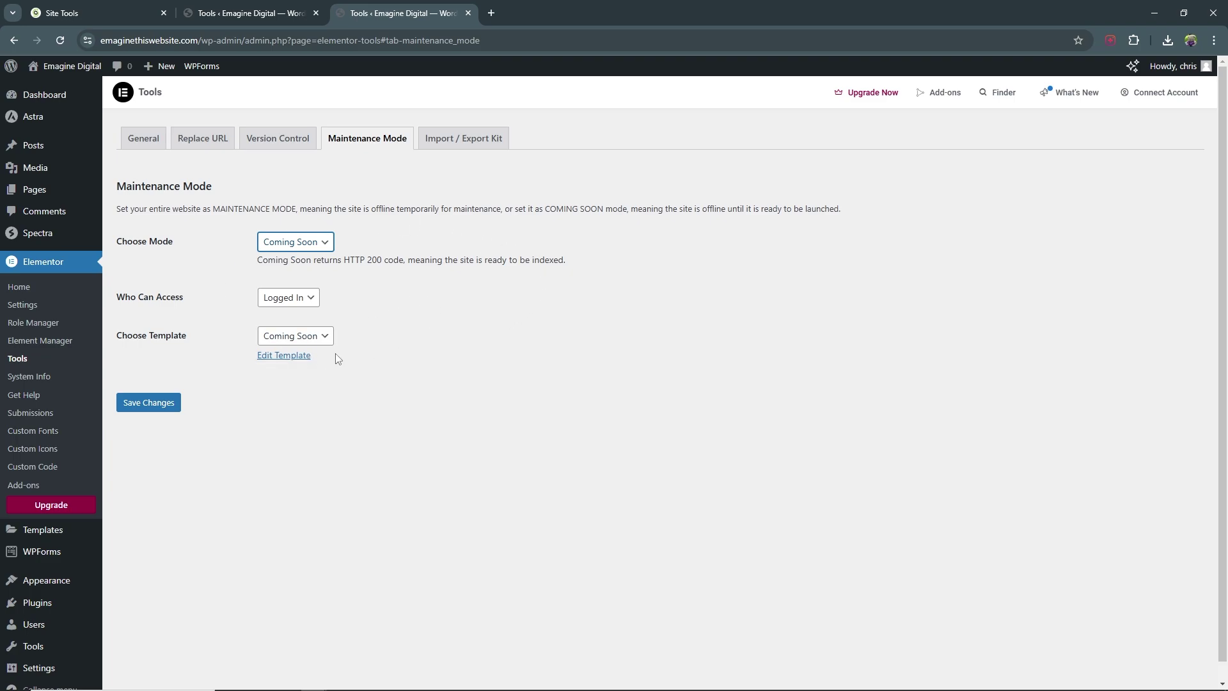
{"action": "left_click", "coordinate": [165, 403]}
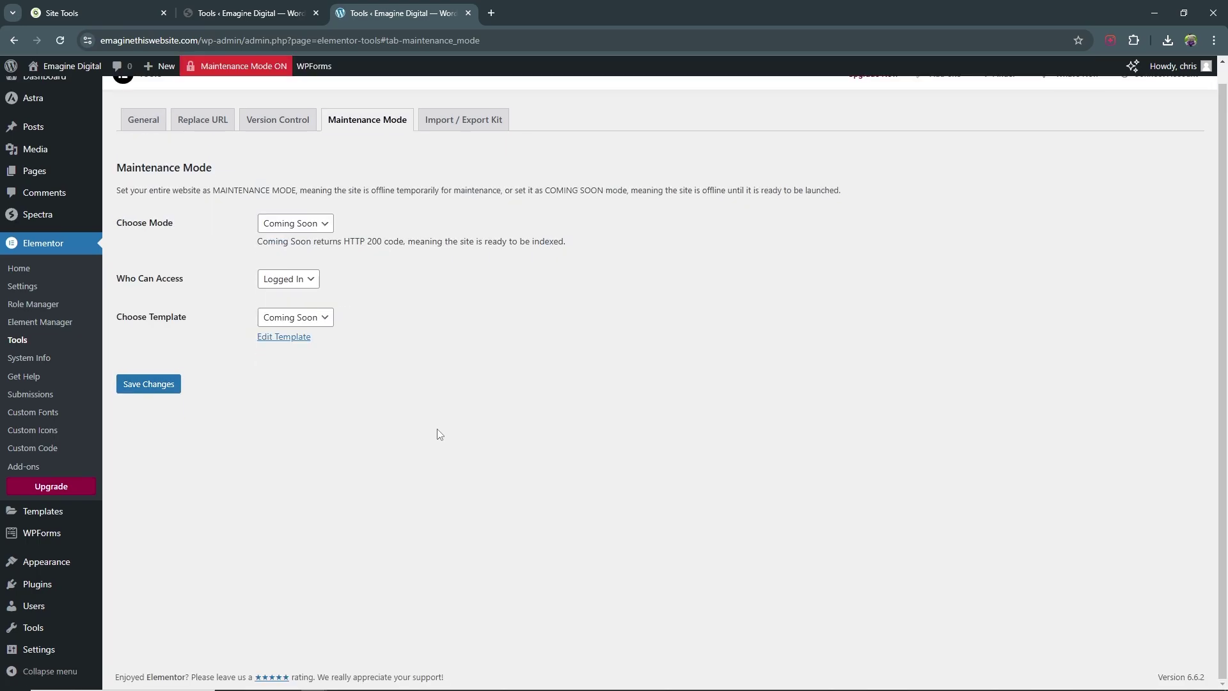